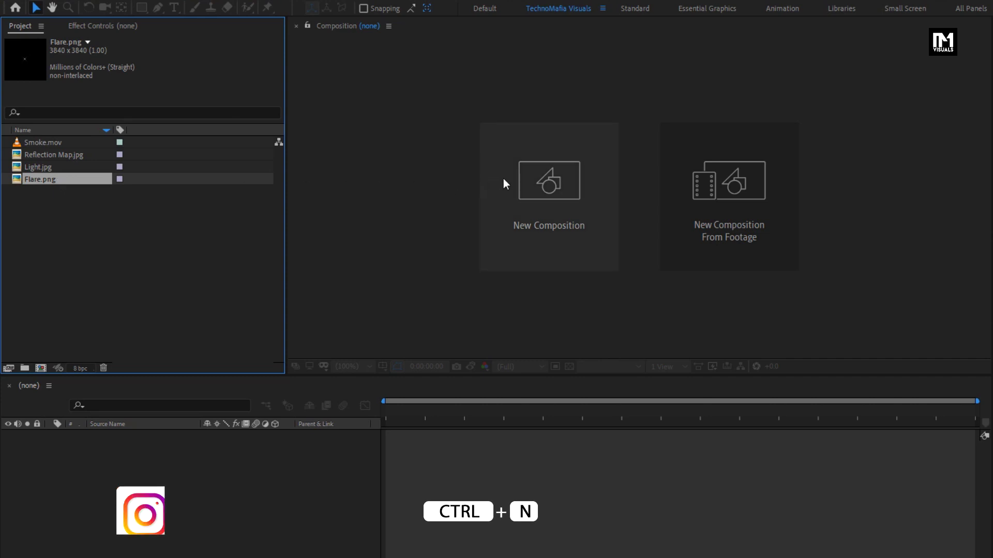
- Create a 1920 x 1080, 30 fps composition named Text_Animation with a duration of 0:00:05:00
key(ctrl+n)
text(T)
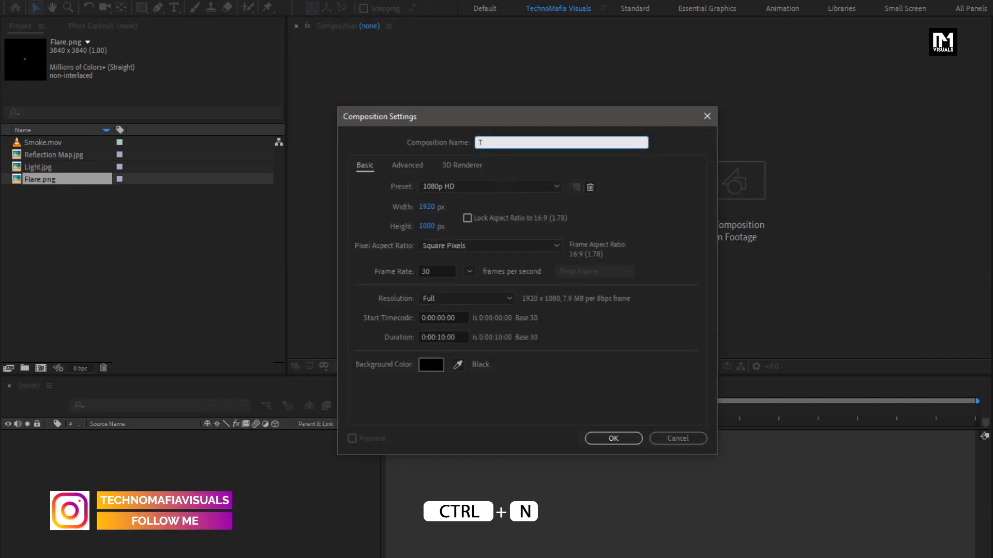
text(ext_An)
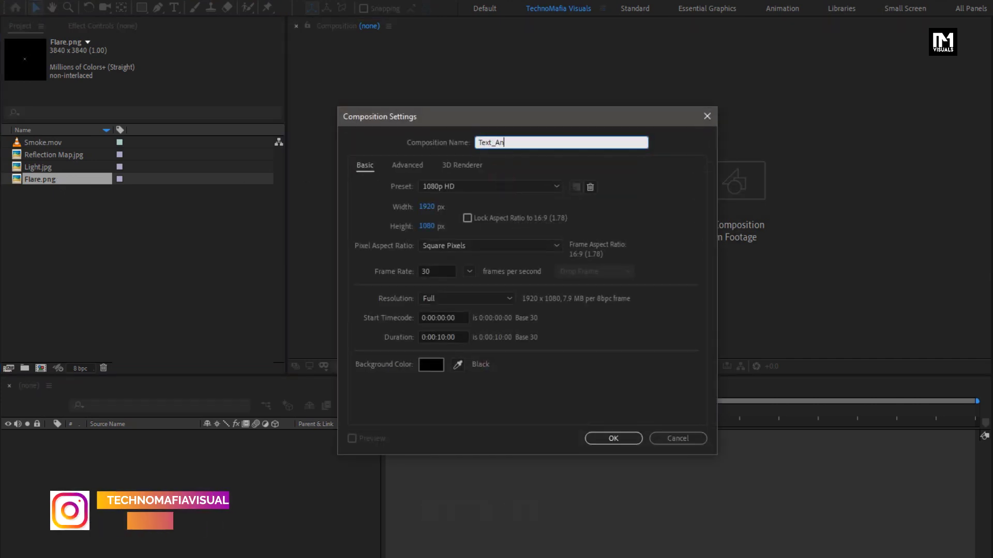
text(imation)
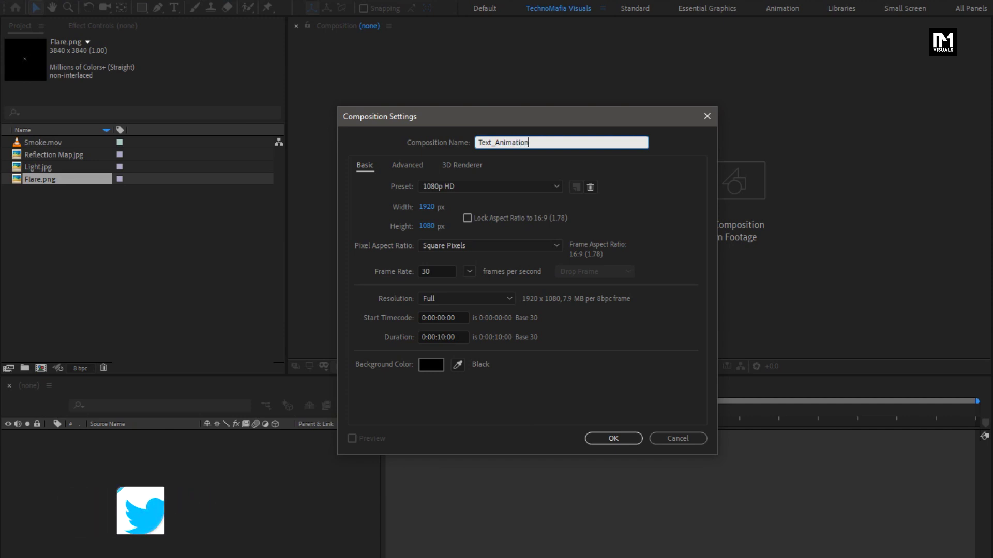
double_click(440, 337)
key(BackSpace)
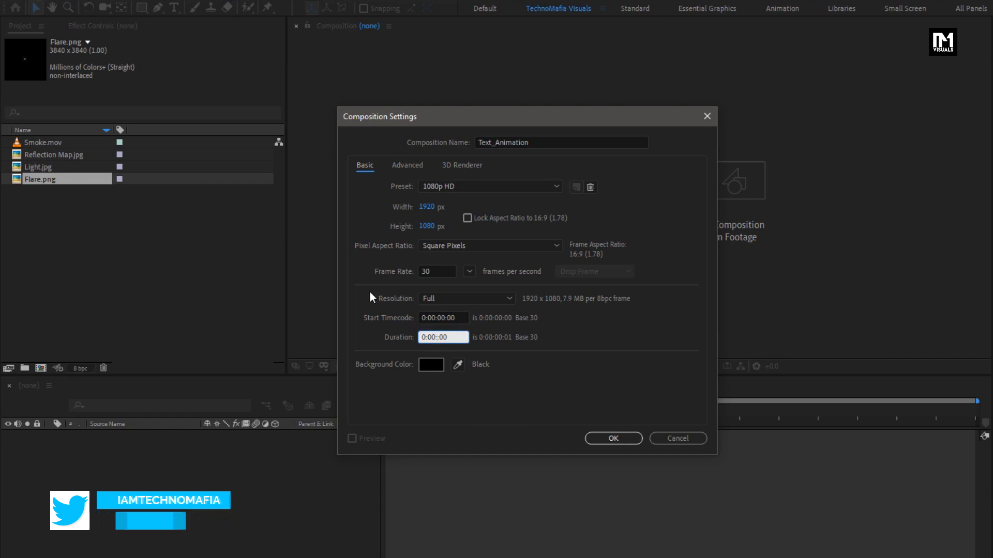
text(05)
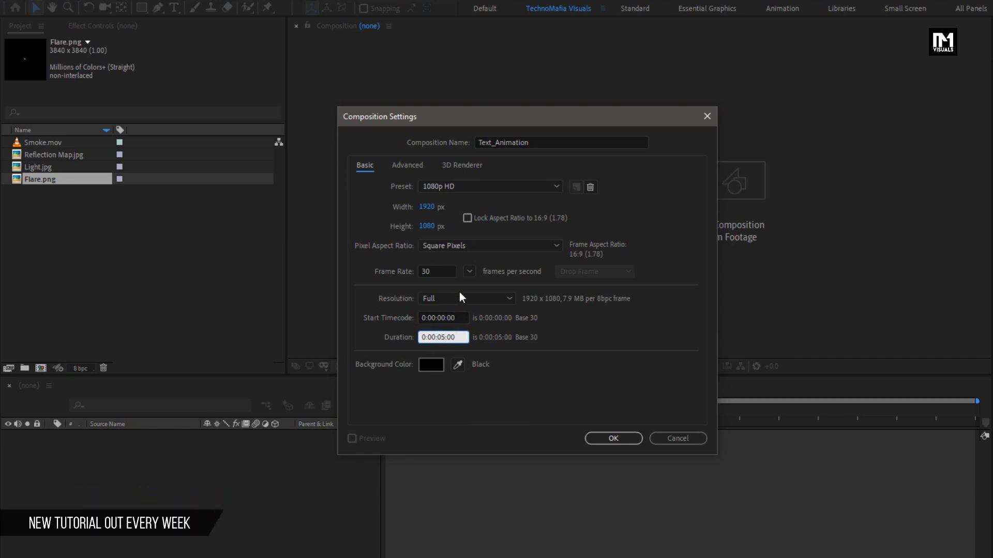
click(605, 437)
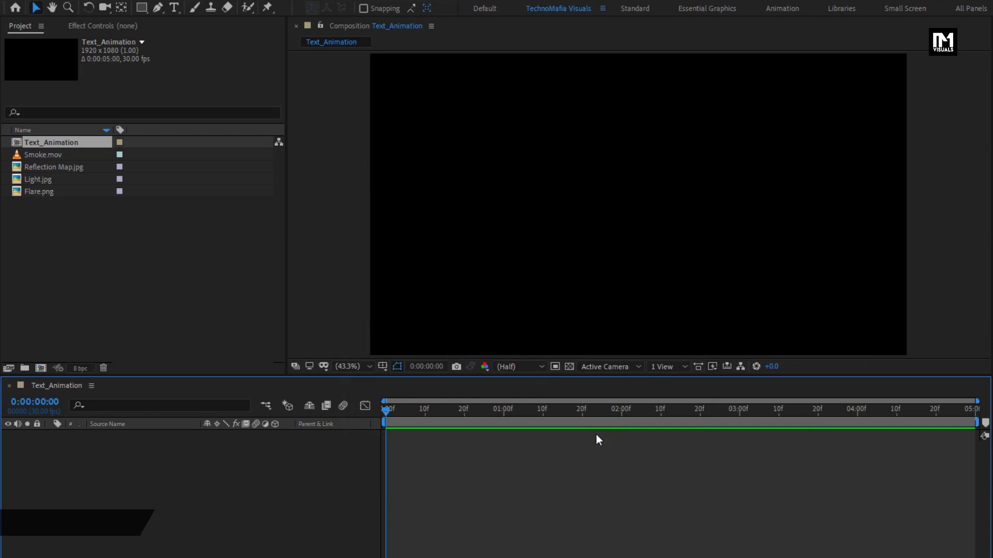
- Add a text layer reading "dumbledore" and move it near the centre of the frame
click(174, 9)
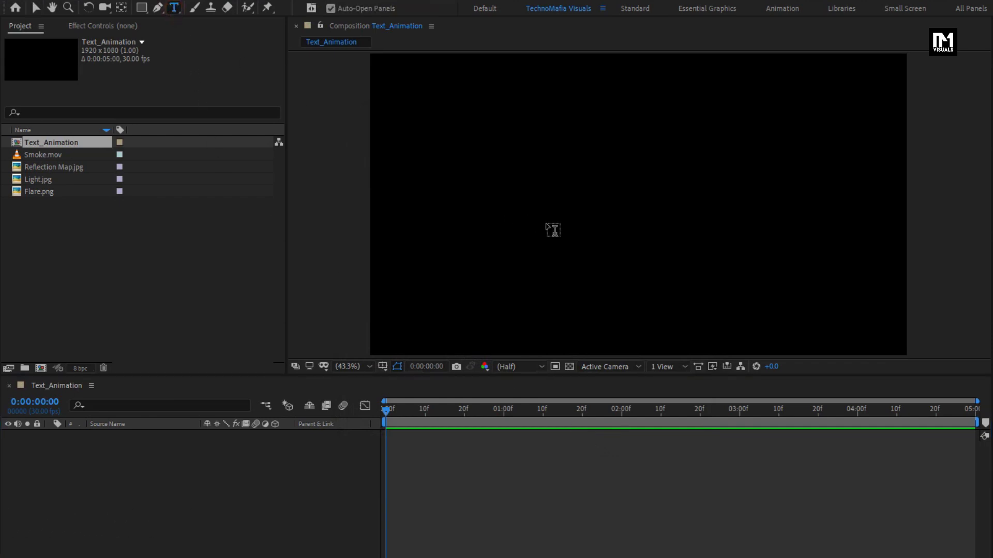
click(549, 228)
text(d)
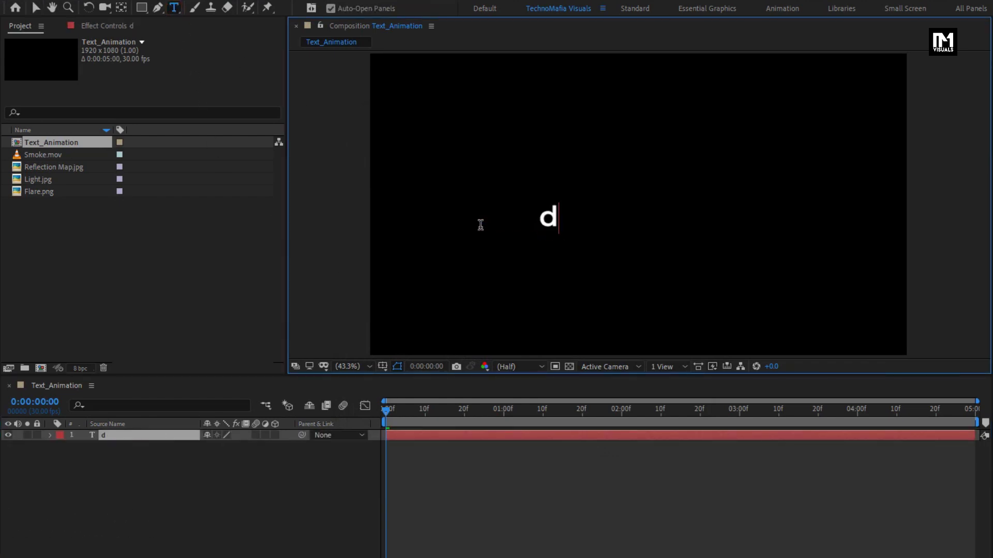
text(umbledore)
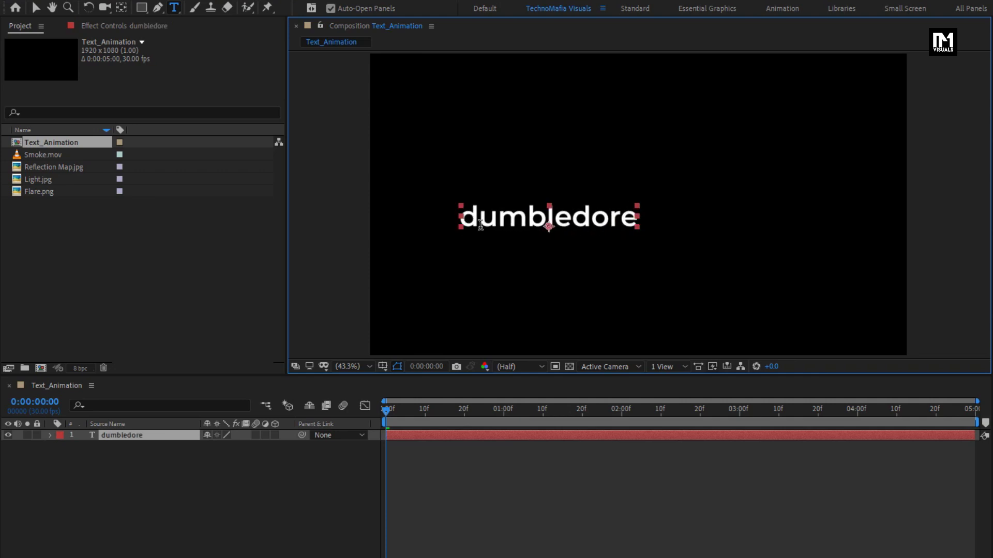
key(KP_Enter)
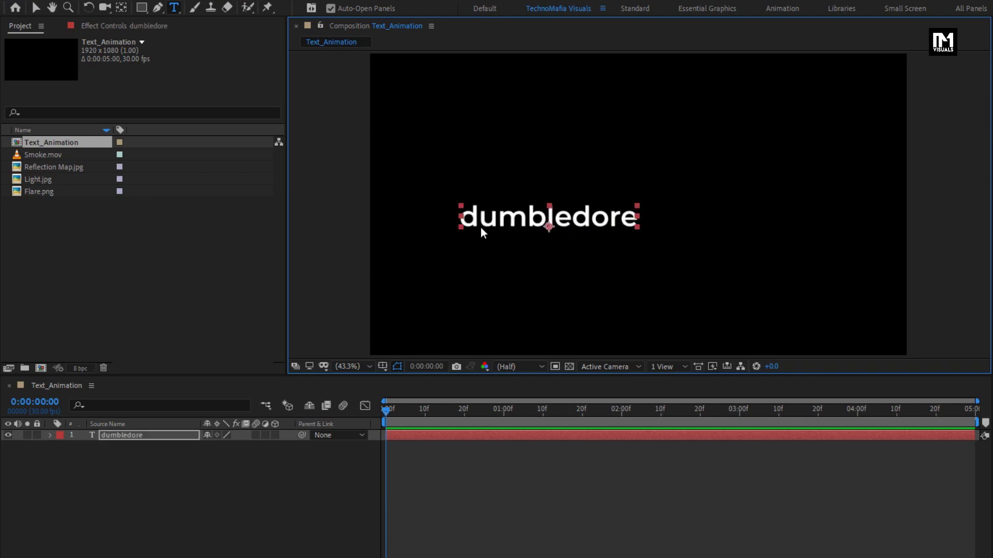
key(v)
drag(483, 232, 586, 247)
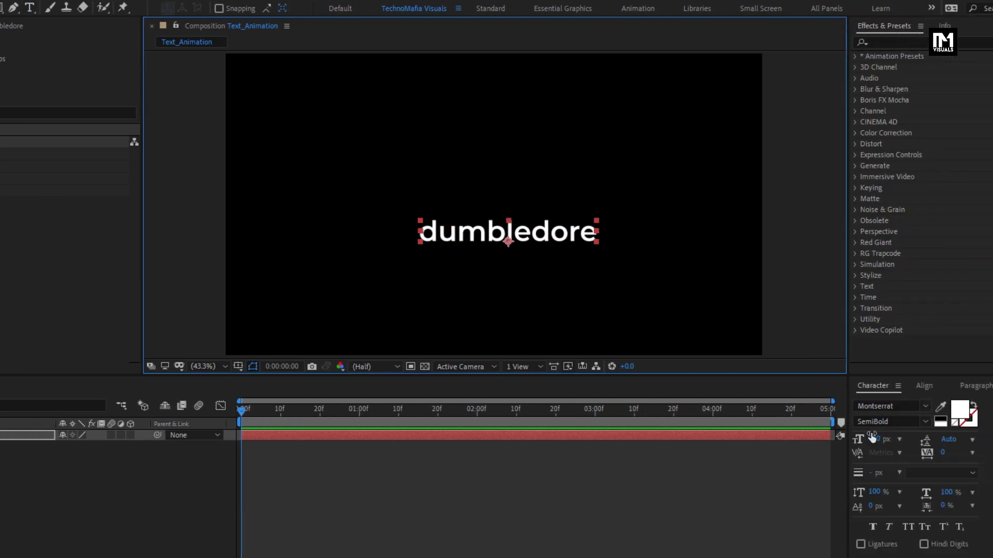
- Set the dumbledore text in OptimusPrinceps Regular at 254 px and recentre it in the frame
click(893, 405)
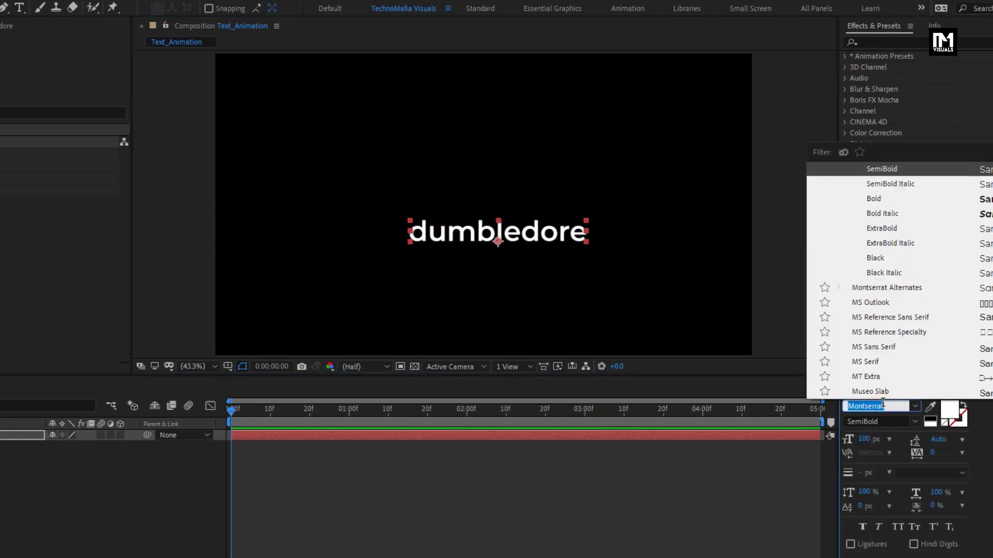
text(opt)
key(Return)
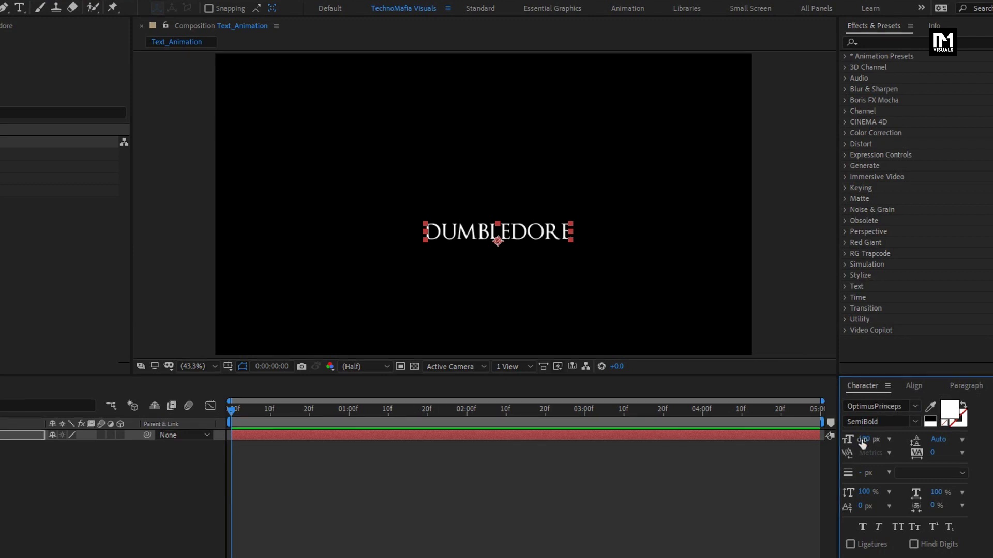
drag(862, 443, 963, 440)
click(409, 211)
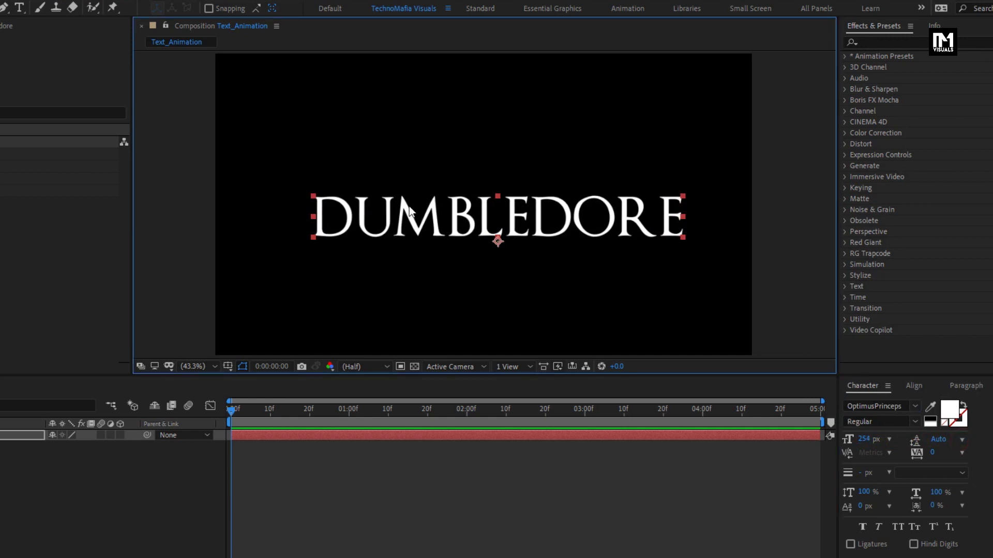
drag(409, 211, 424, 228)
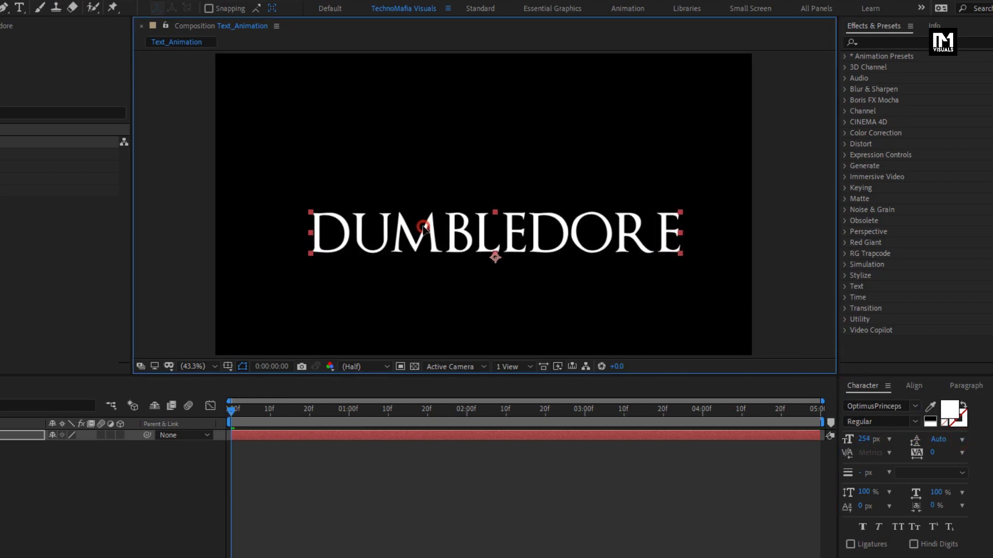
- Enlarge only the initial D of the dumbledore text to 382 px
double_click(347, 225)
click(350, 229)
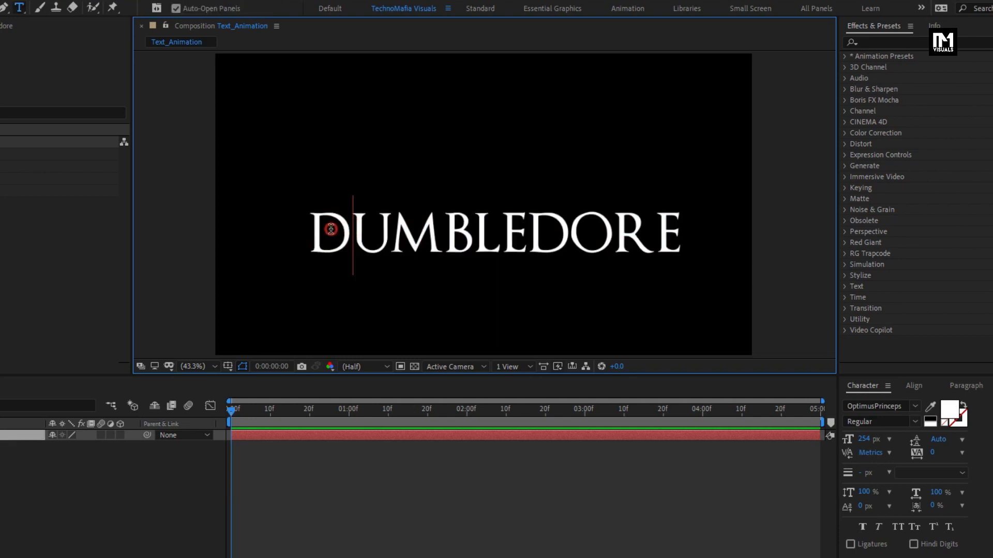
drag(331, 229, 318, 229)
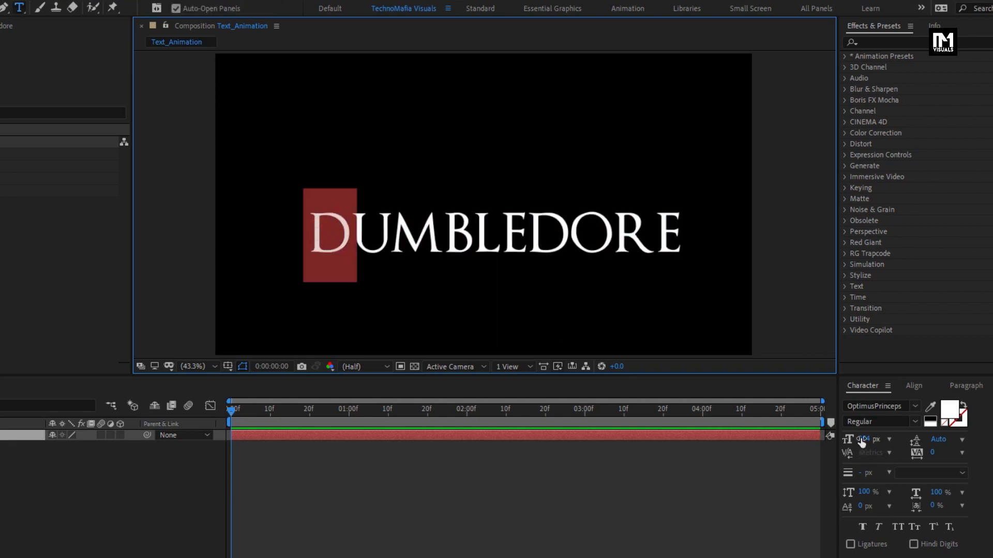
drag(860, 442, 951, 443)
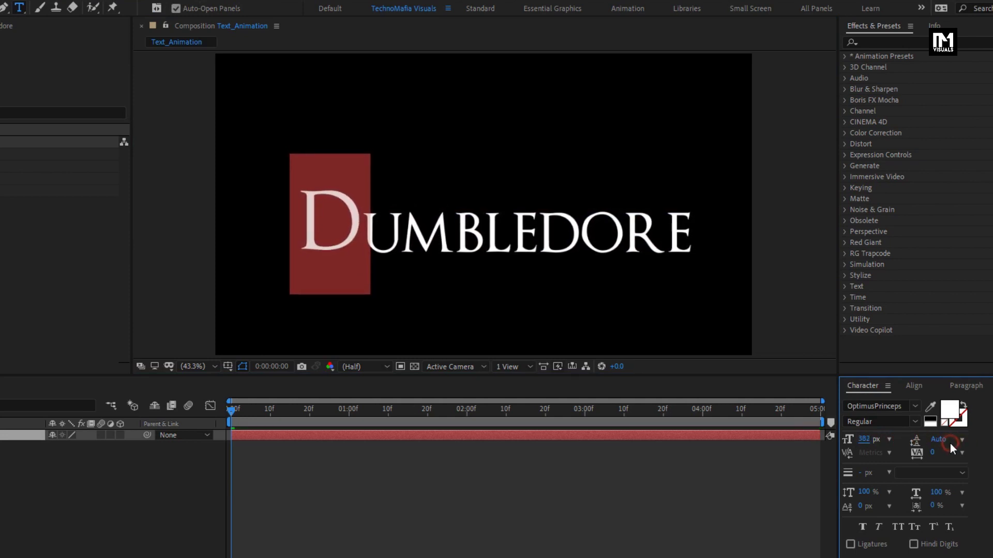
key(Escape)
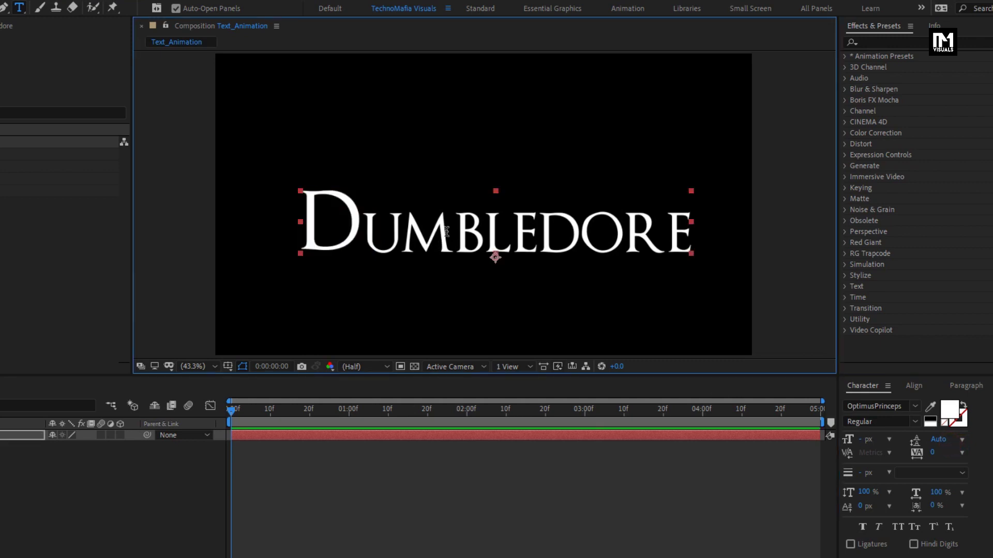
- Add a text layer reading "SECRETS" above the dumbledore text and set its size to 144 px
click(495, 152)
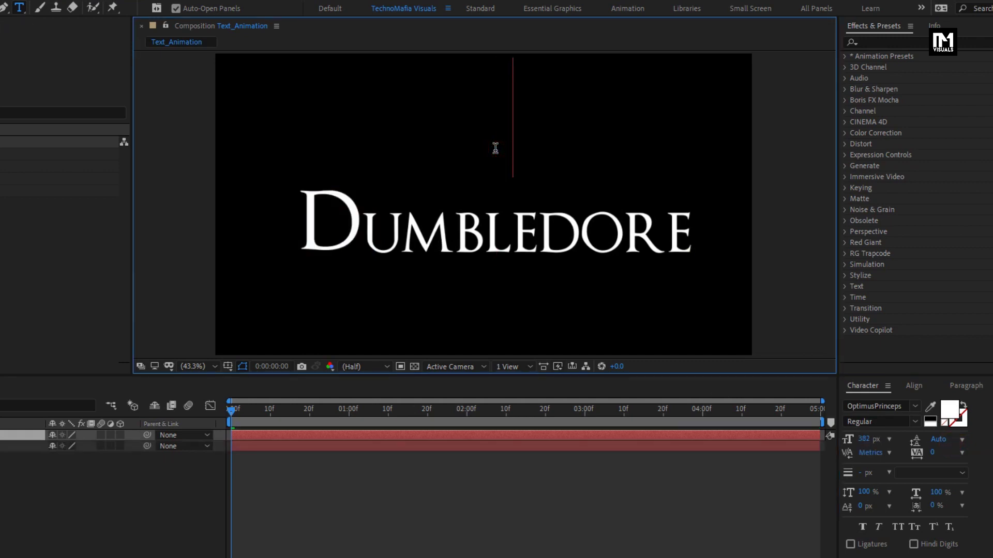
text(SEC)
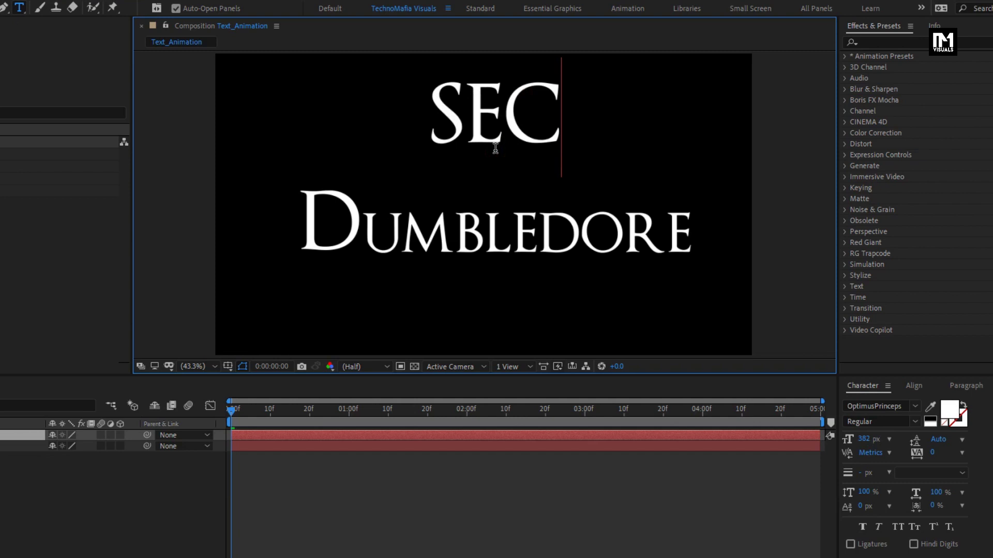
text(RETS)
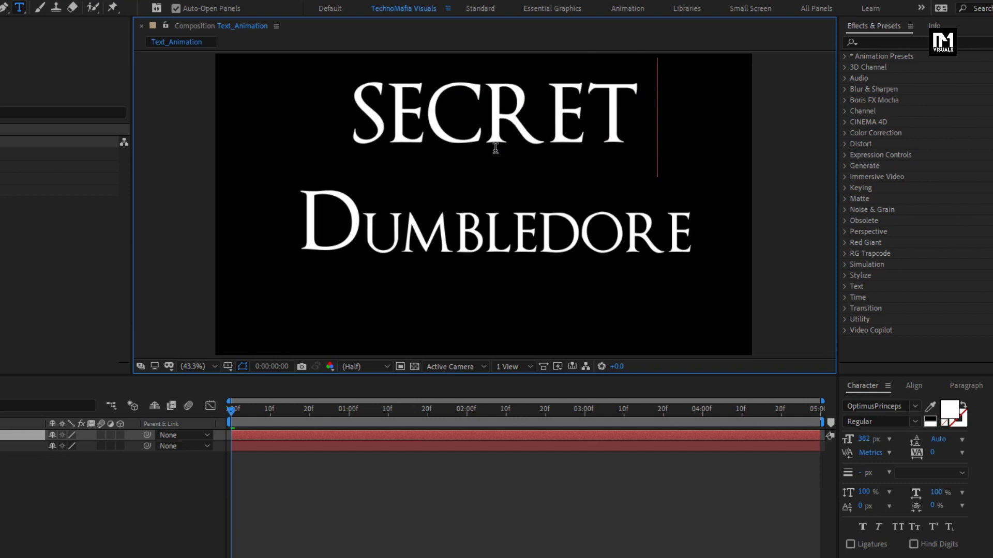
key(Escape)
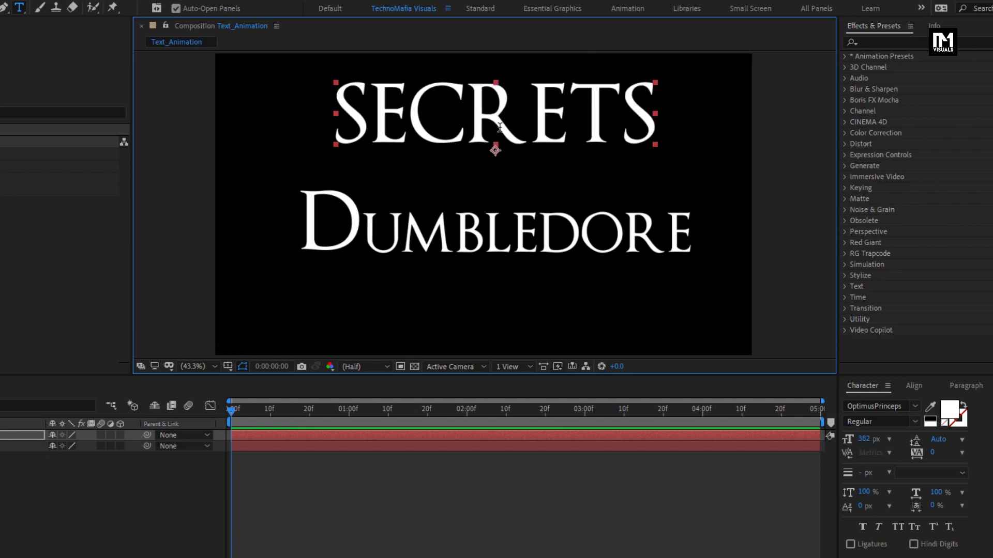
click(535, 127)
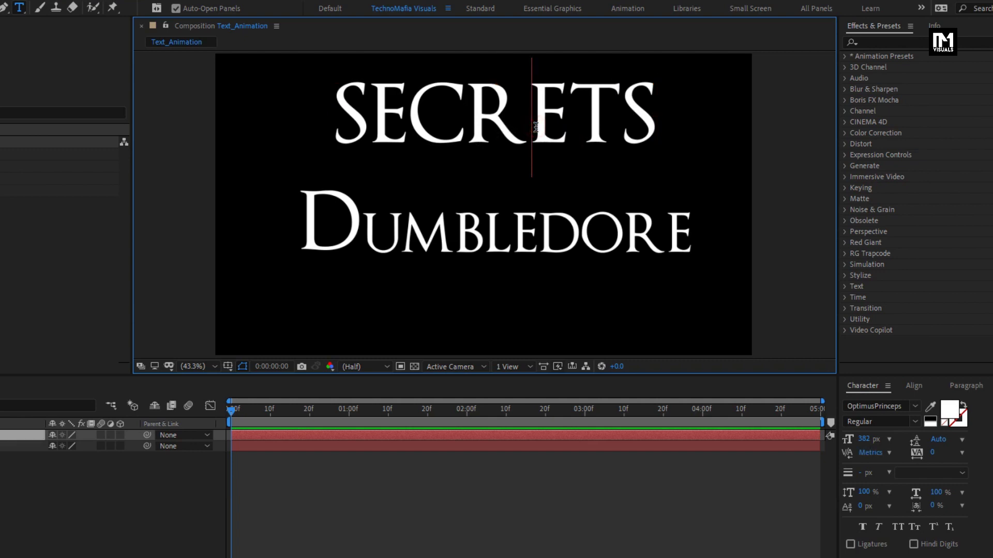
double_click(536, 127)
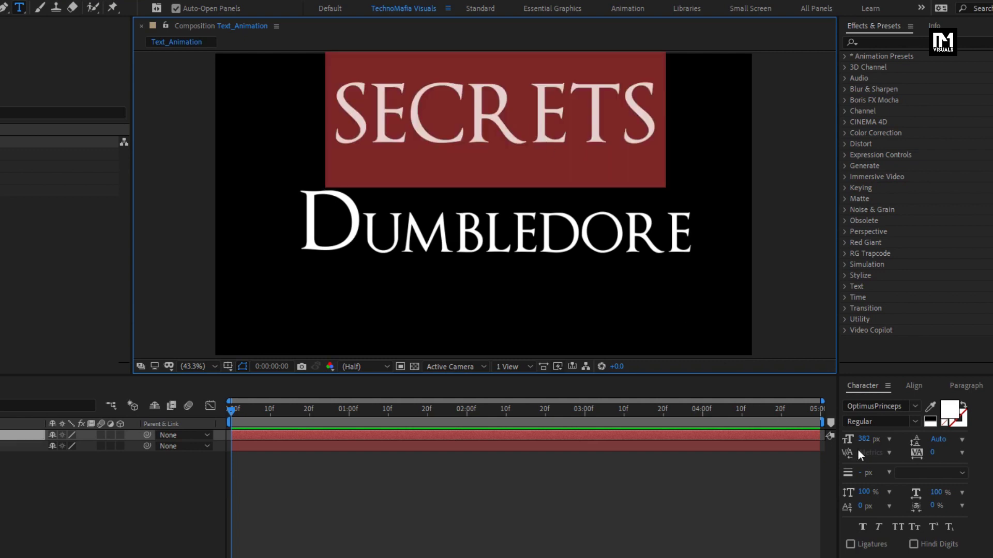
drag(866, 442, 702, 444)
click(703, 446)
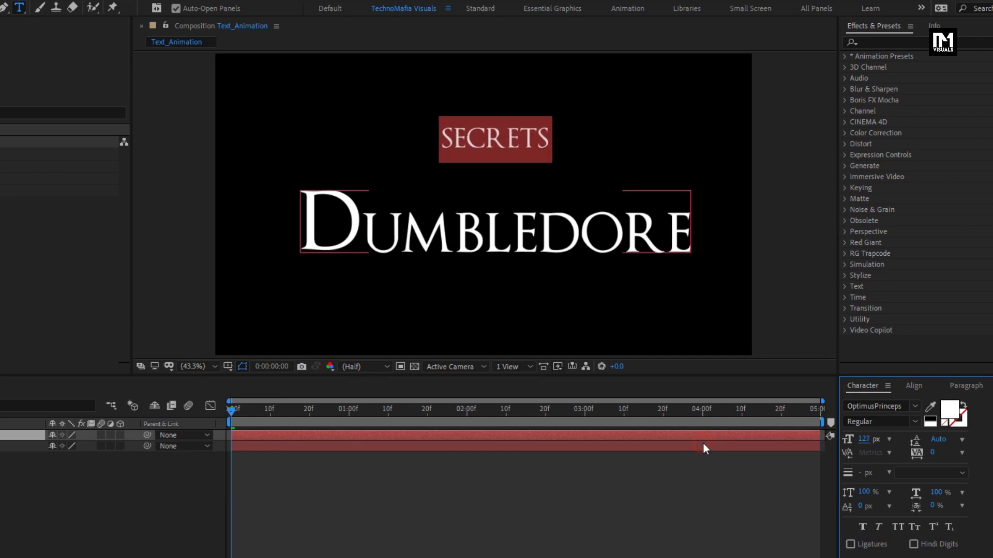
drag(864, 439, 875, 439)
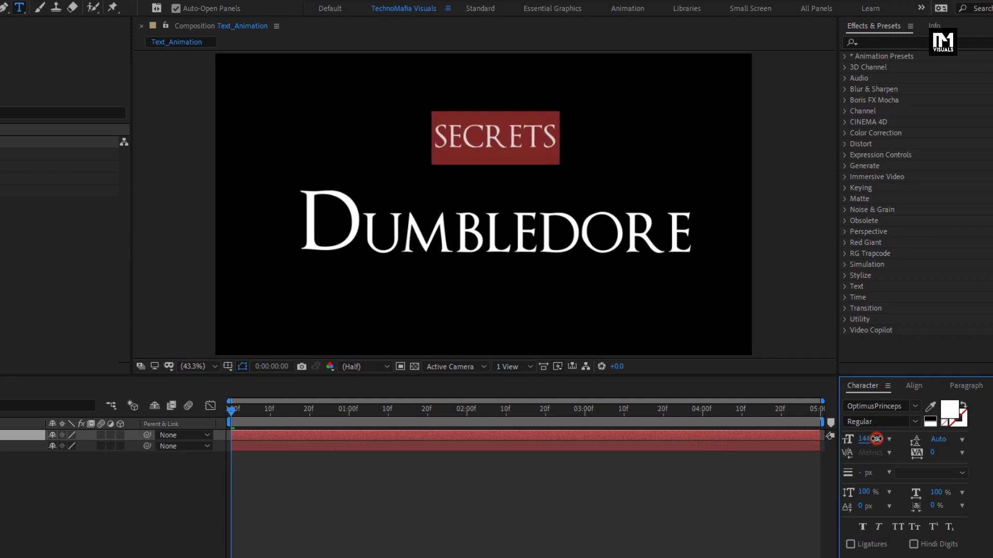
key(Escape)
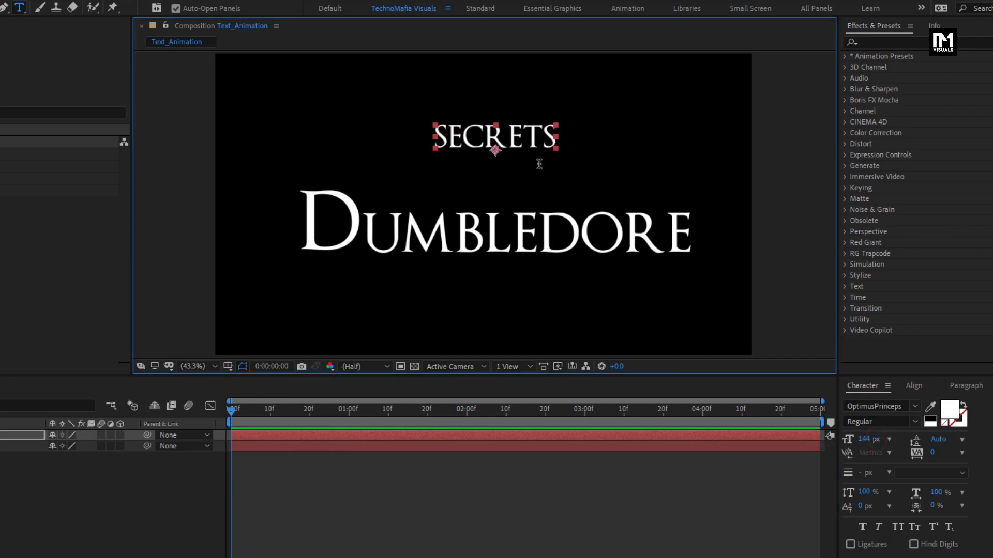
- Enlarge SECRETS to 220 px and position it directly above the middle letters of Dumbledore
key(v)
drag(510, 141, 484, 195)
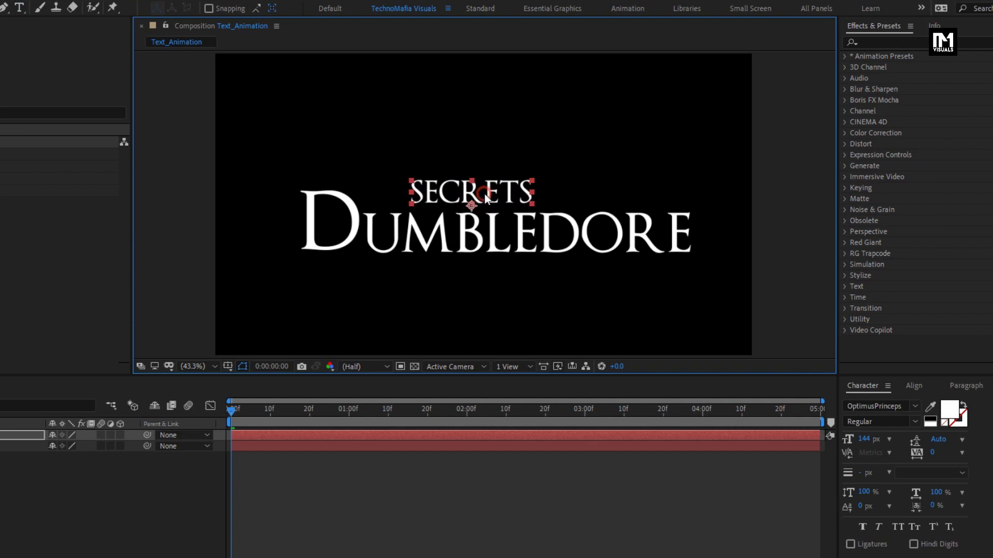
drag(867, 445, 881, 439)
drag(437, 200, 448, 197)
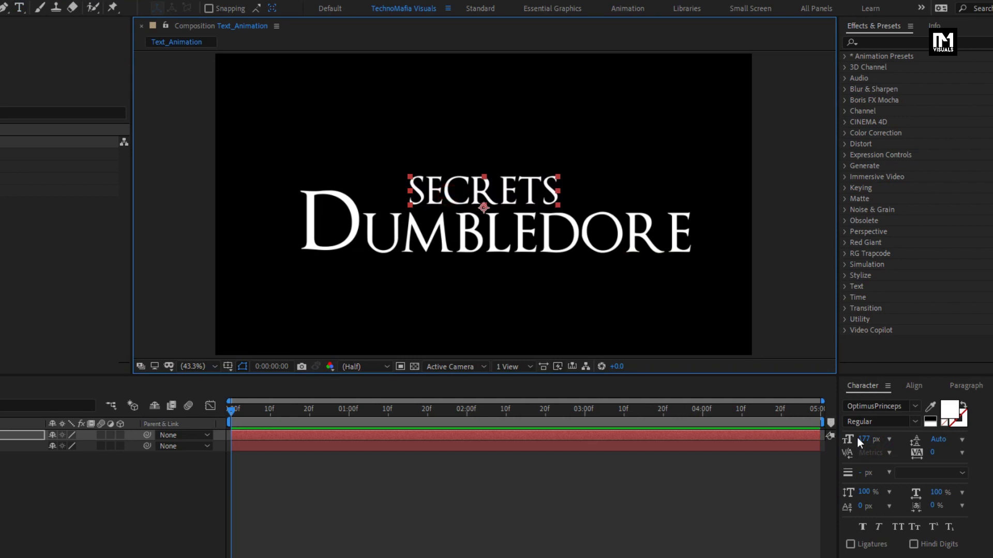
drag(859, 442, 893, 437)
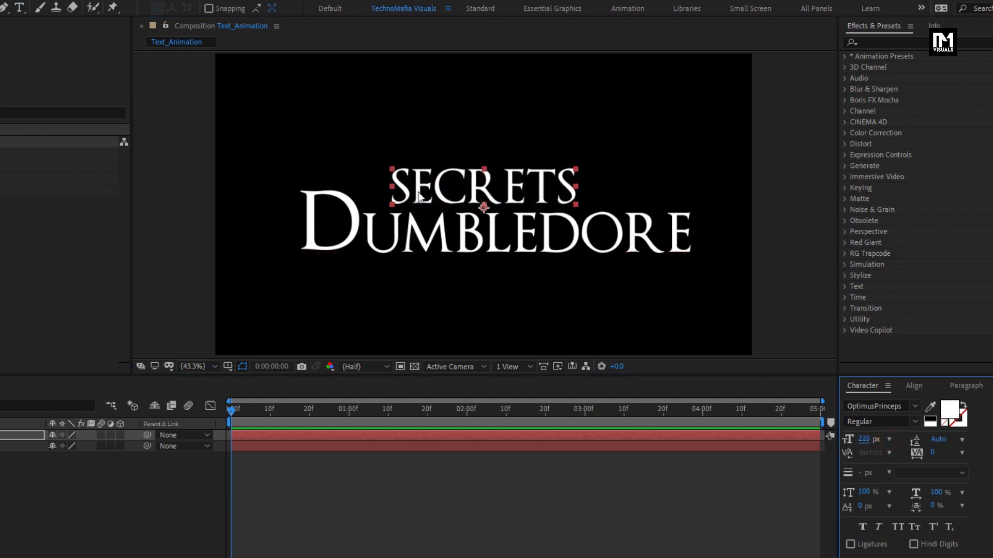
drag(419, 197, 429, 193)
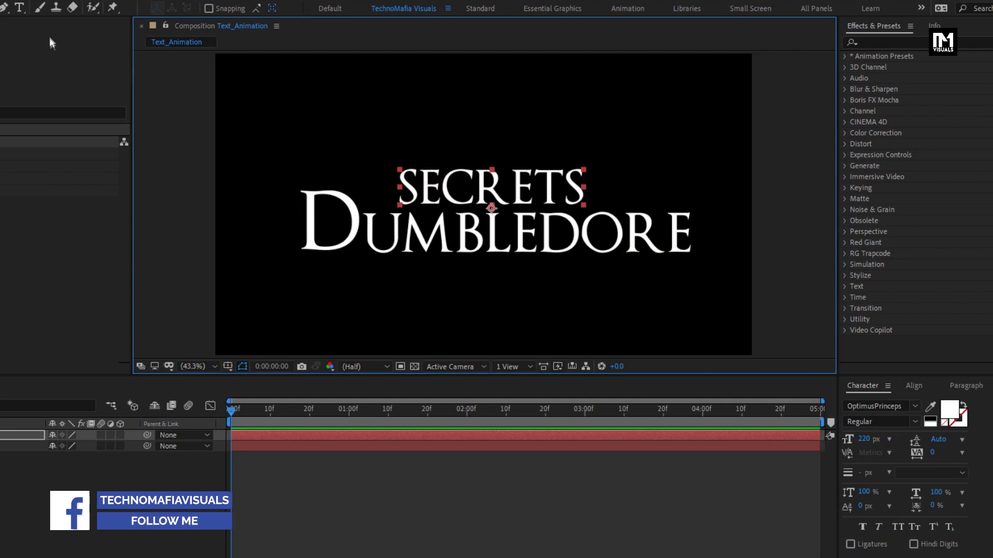
- Add two separate text layers above the title, one reading "THE" and one reading "OF"
key(ctrl+t)
click(374, 129)
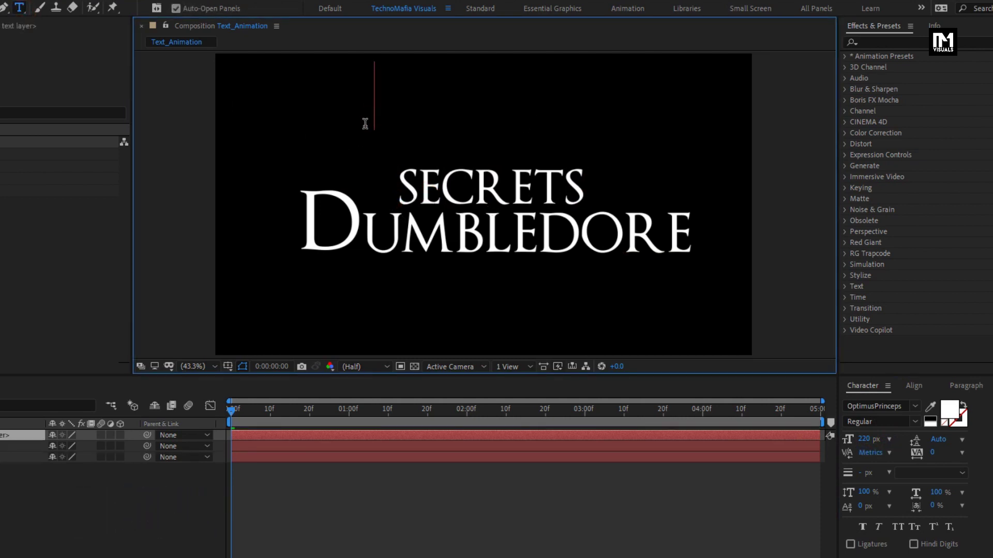
text(THE)
key(KP_Enter)
click(651, 129)
text(OF)
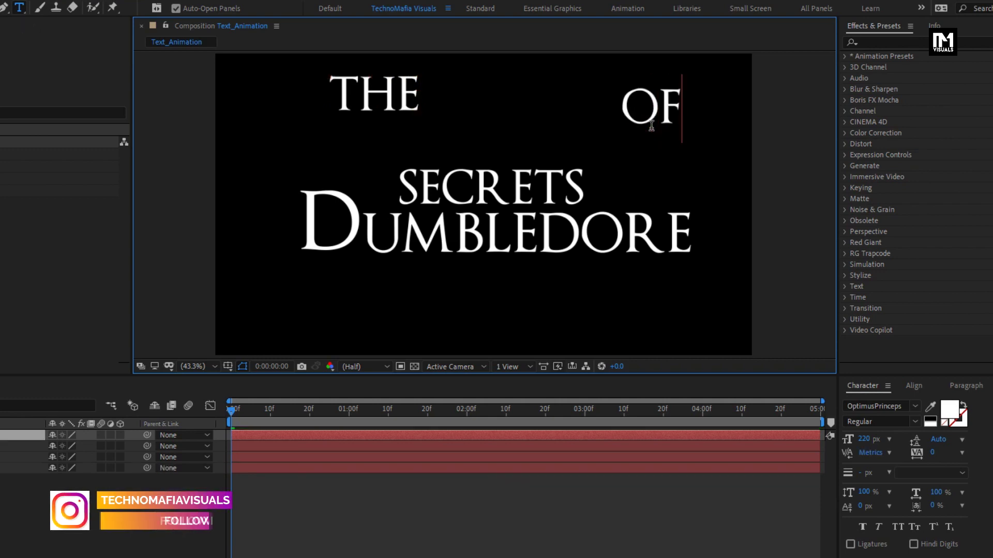
key(KP_Enter)
- Place the word OF just after SECRETS and reduce its size to 97 px
key(v)
drag(651, 132, 620, 208)
click(867, 440)
drag(869, 446, 807, 446)
- Move THE down beside the start of SECRETS, then reduce OF to 70 px and place it close after SECRETS
drag(382, 103, 364, 227)
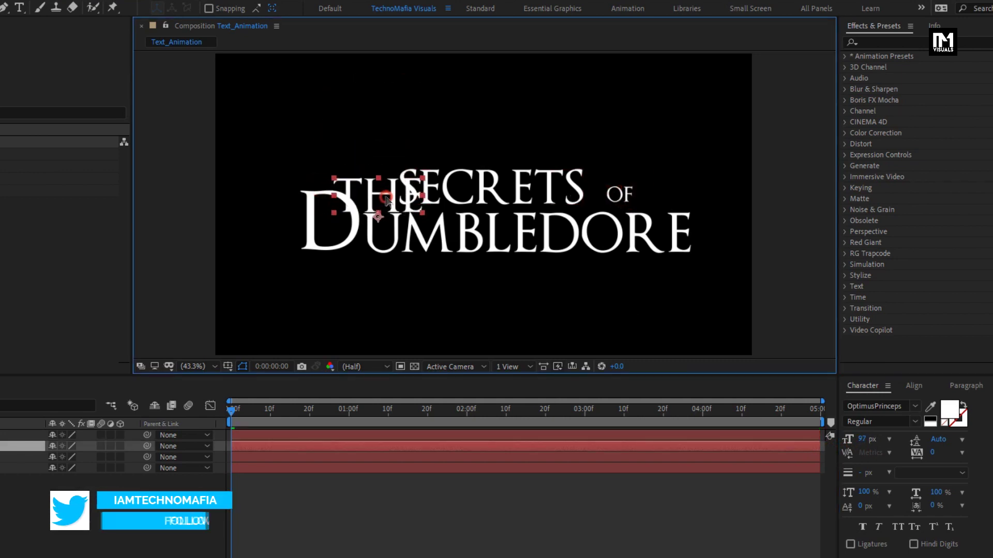
key(slash)
click(782, 198)
drag(782, 198, 744, 206)
click(861, 443)
mouse_move(861, 444)
mouse_down()
mouse_move(847, 441)
mouse_move(872, 446)
mouse_up()
drag(757, 200, 754, 197)
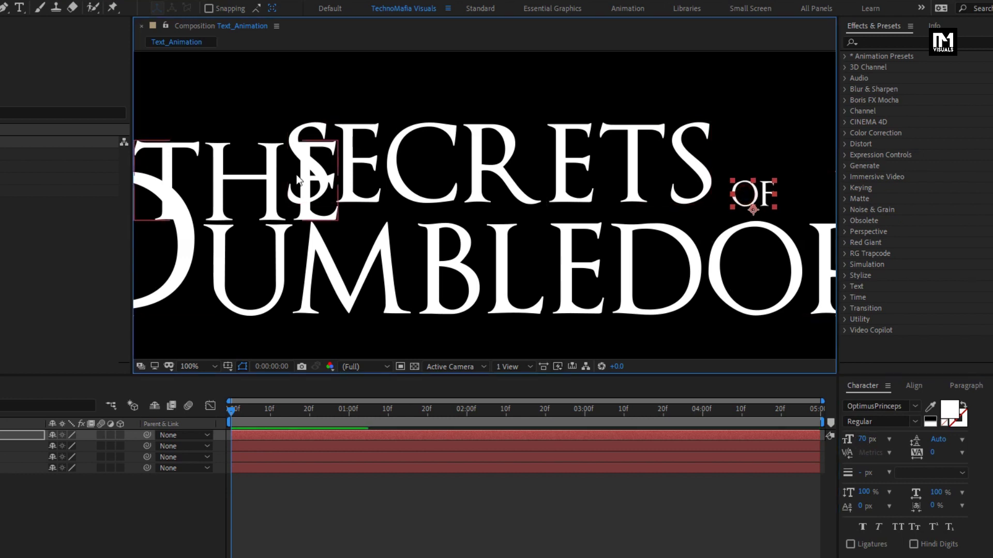
- Set THE to 70 px above the U of Dumbledore and shift SECRETS to sit tightly between THE and OF
click(261, 177)
click(859, 440)
text(70)
key(Return)
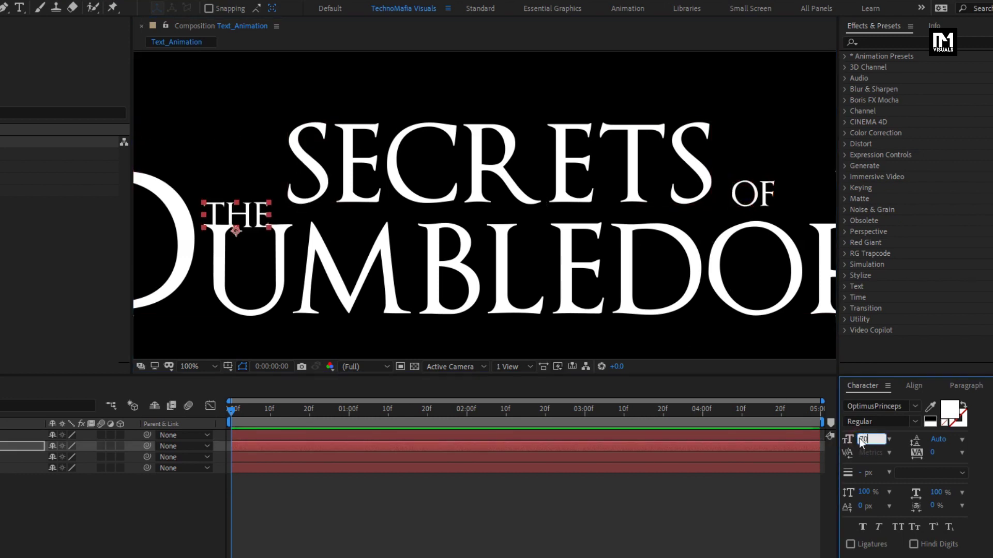
drag(234, 223, 244, 202)
drag(357, 192, 370, 195)
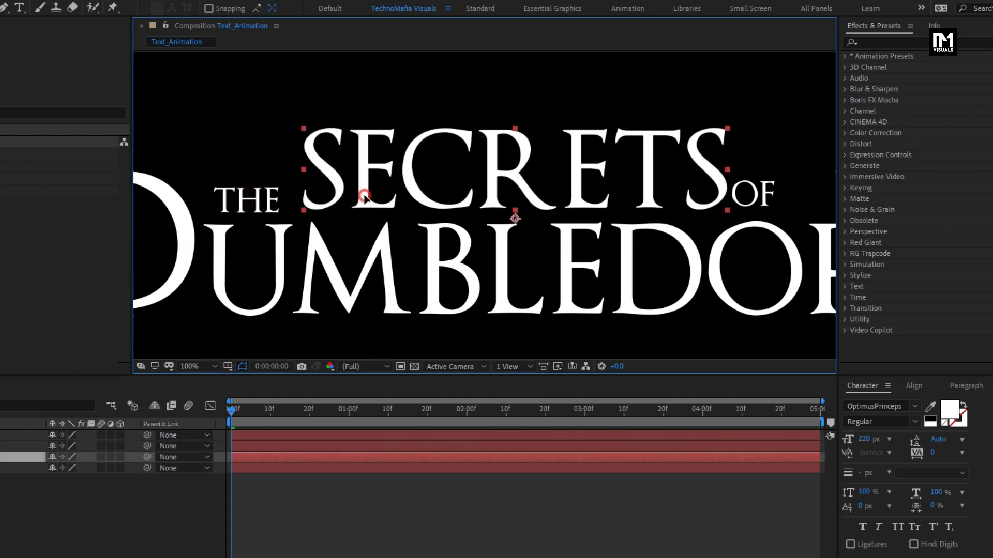
- Add a separate text layer reading "FANTASTIC BEASTS" above the large D of Dumbledore
drag(214, 205, 405, 160)
click(20, 8)
click(267, 161)
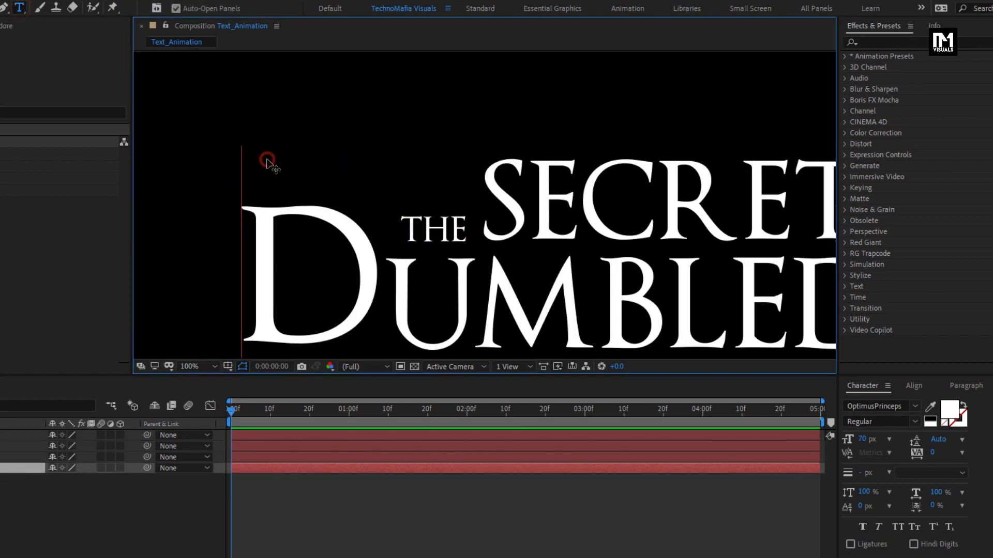
click(306, 102)
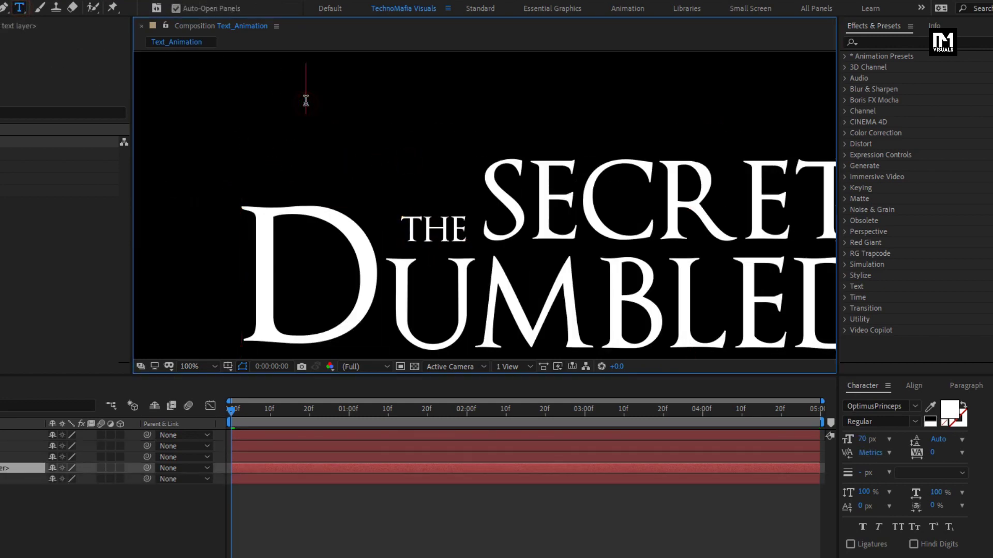
text(FANTASTI)
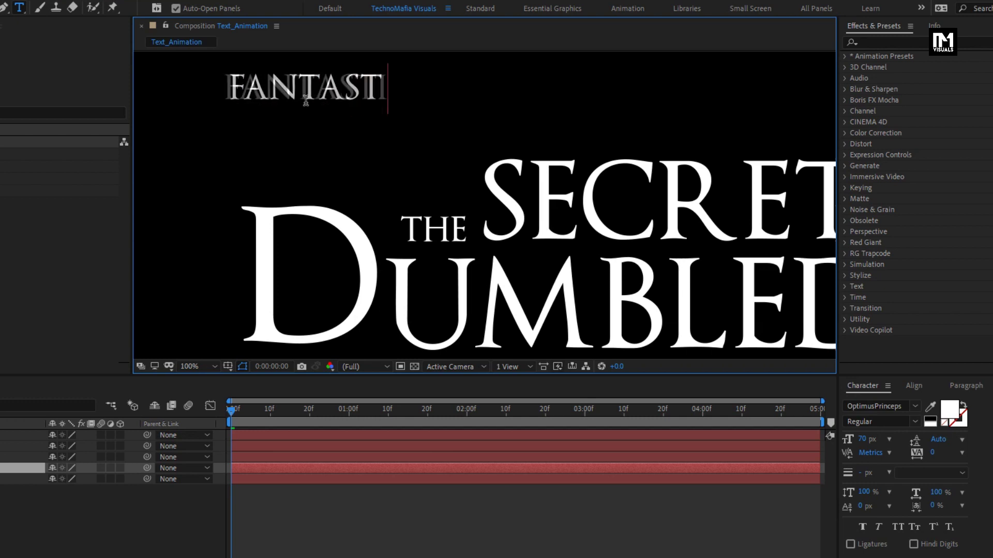
text(C BEASTS)
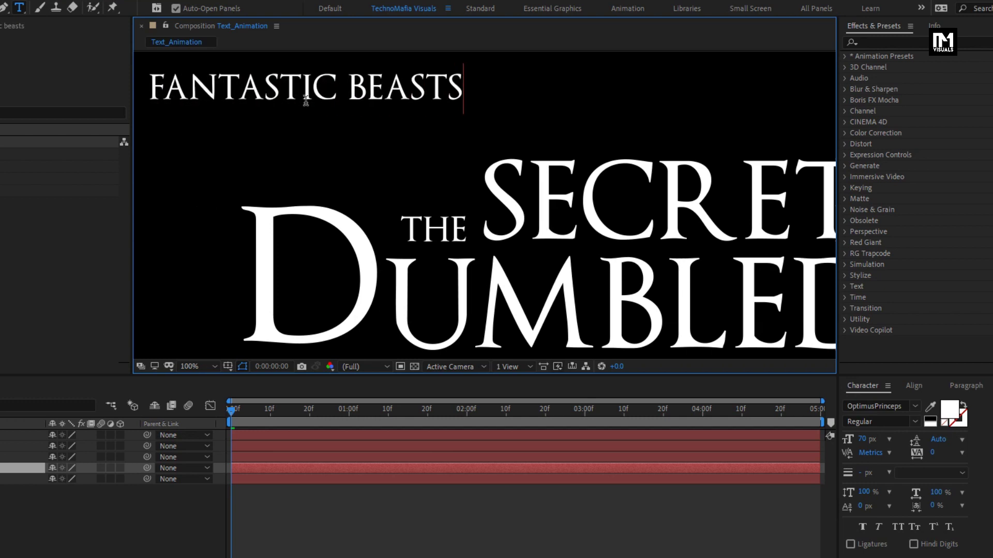
key(ctrl+Return)
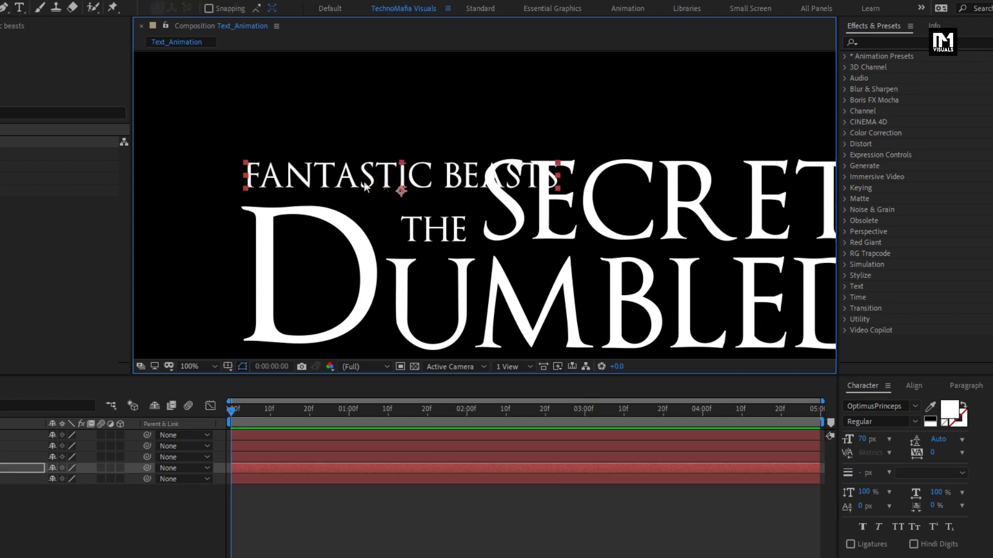
- Reduce FANTASTIC BEASTS to 49 px and align it above the large D, ending just before SECRETS
drag(862, 439, 869, 439)
drag(624, 329, 615, 329)
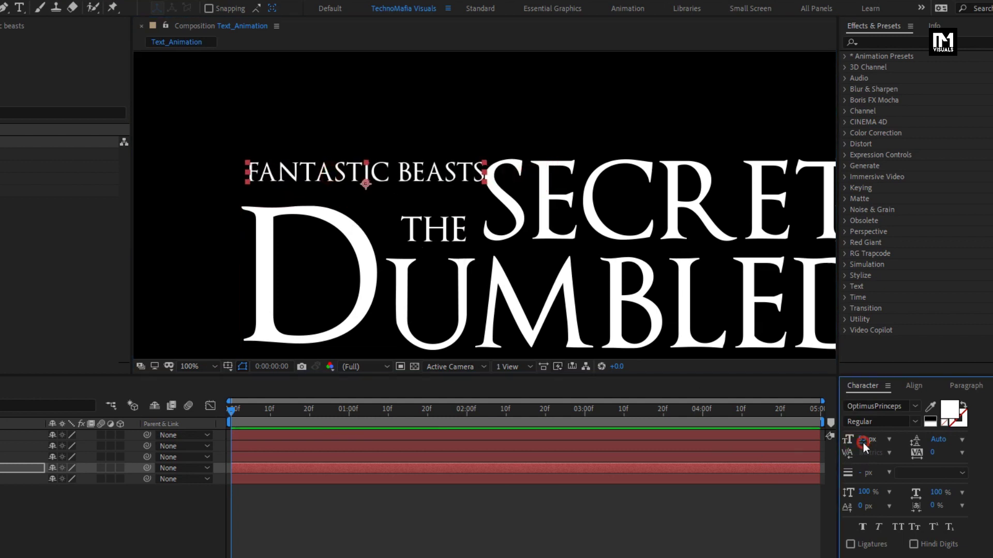
drag(859, 442, 856, 442)
drag(327, 179, 316, 174)
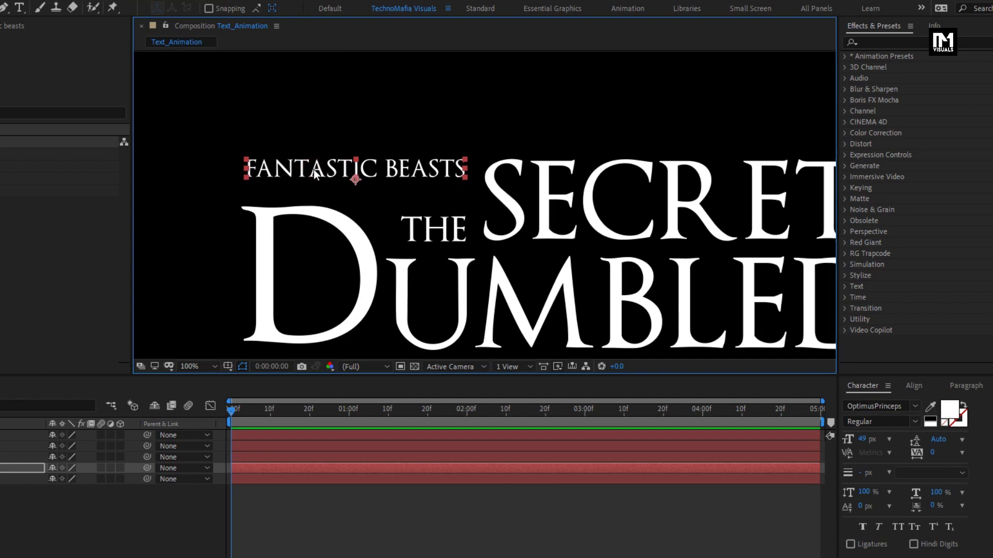
- With no layer selected, set the Pen tool to no fill and a solid color stroke
click(3, 8)
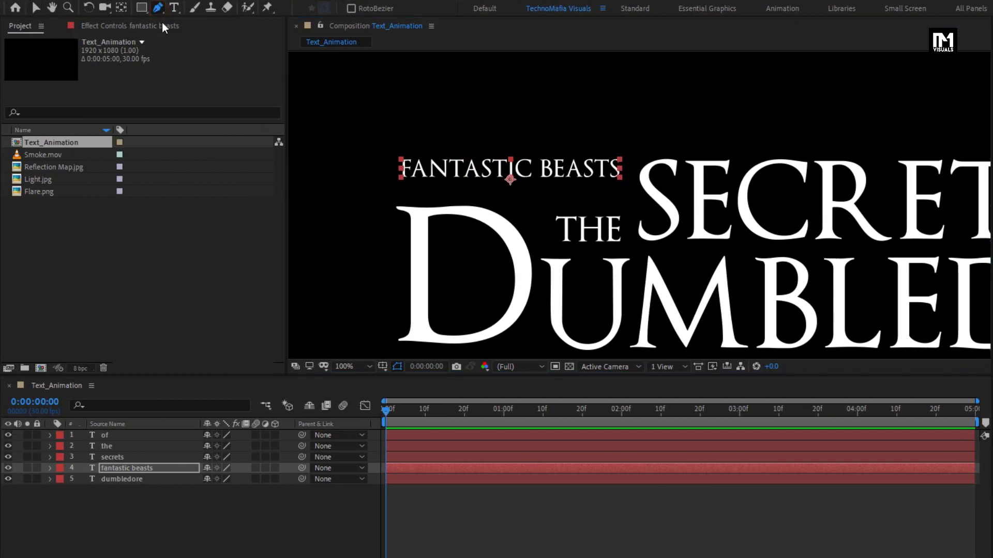
click(231, 505)
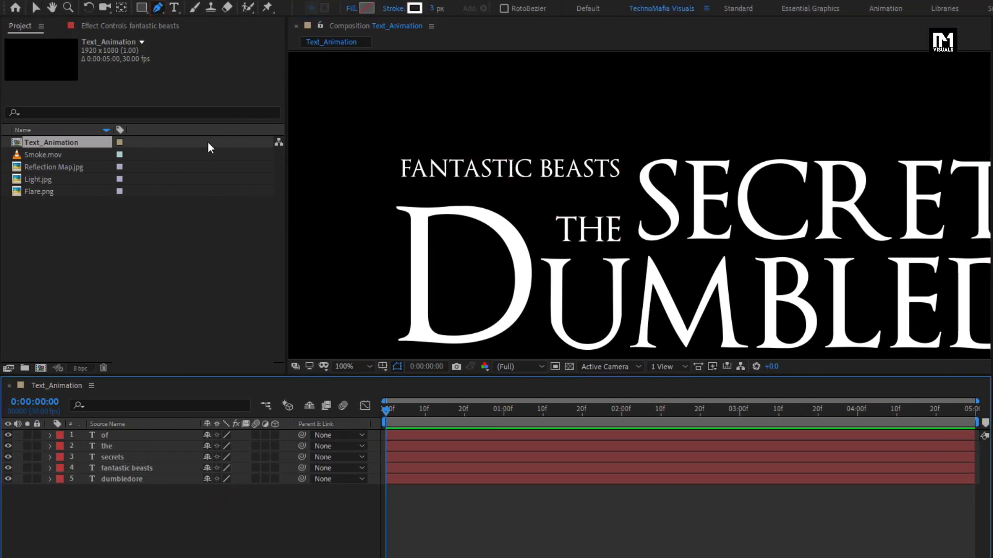
click(353, 9)
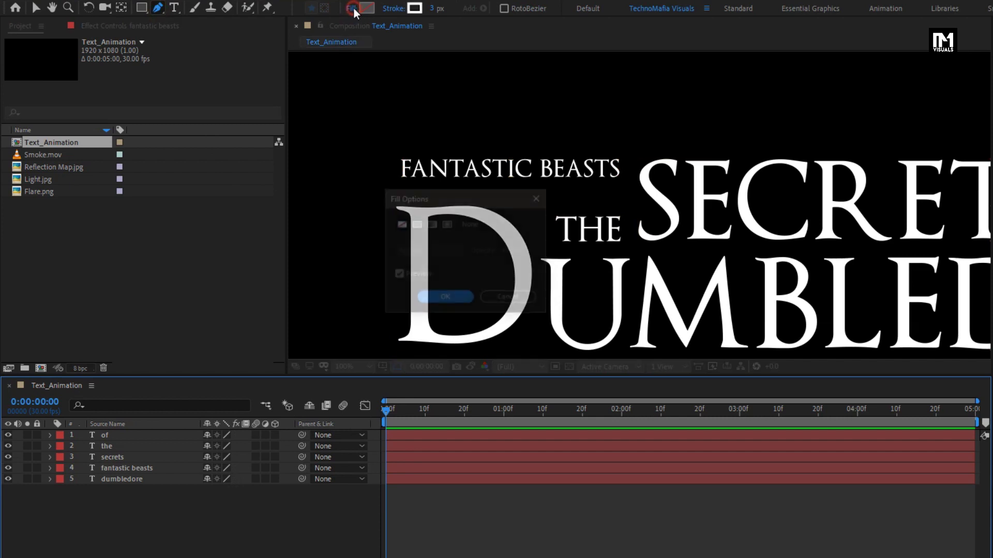
click(401, 225)
click(438, 297)
click(395, 8)
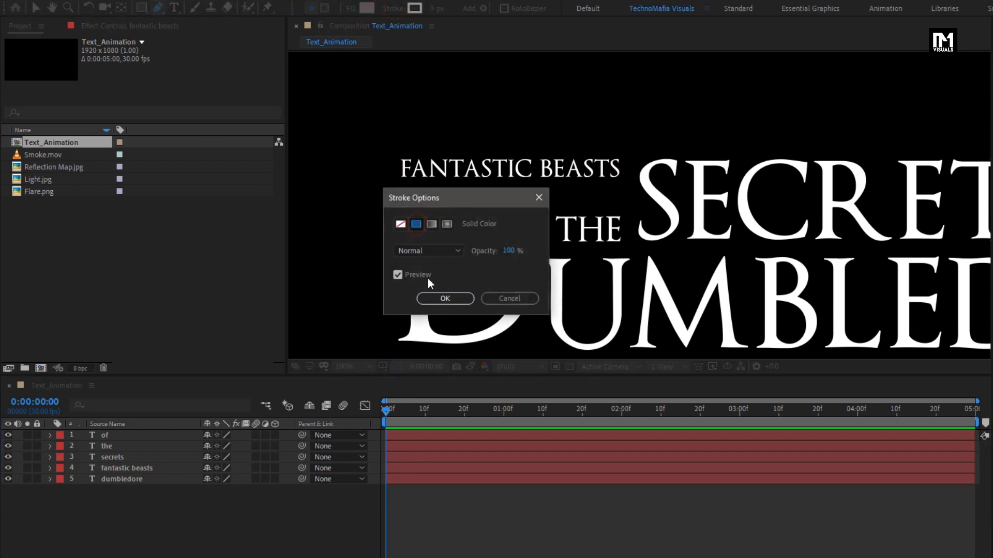
click(432, 299)
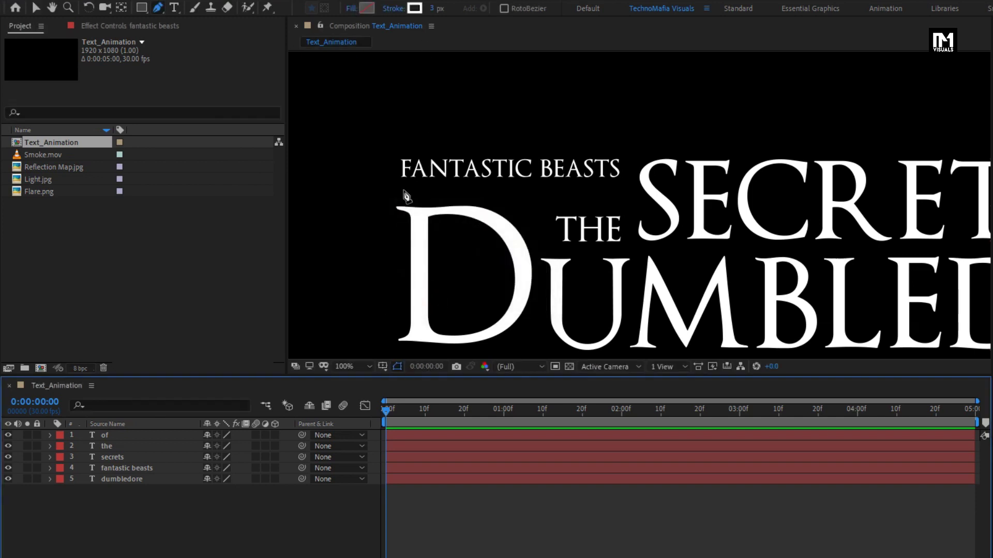
- Draw a straight horizontal line under FANTASTIC BEASTS spanning the text's width and set its stroke to 4 px
click(395, 191)
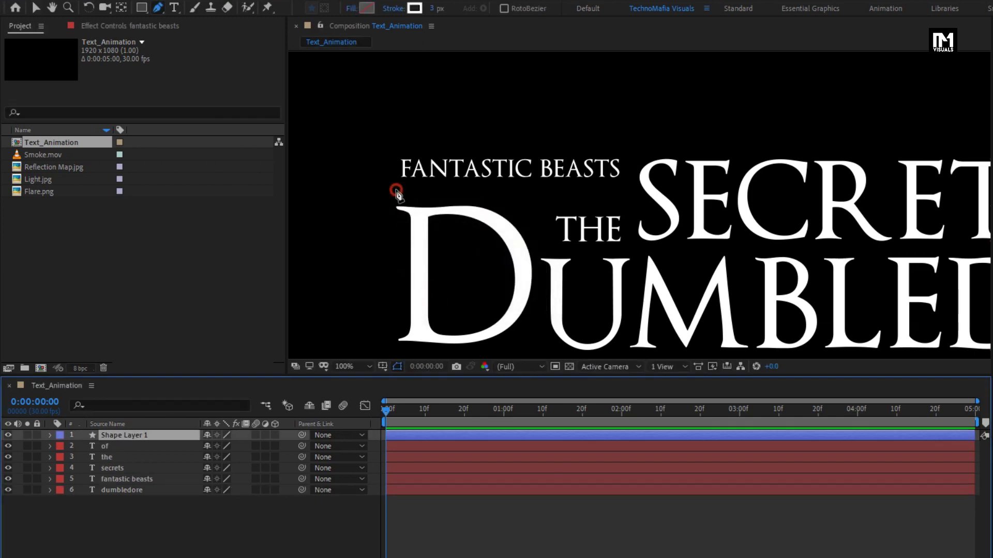
shift+click(621, 190)
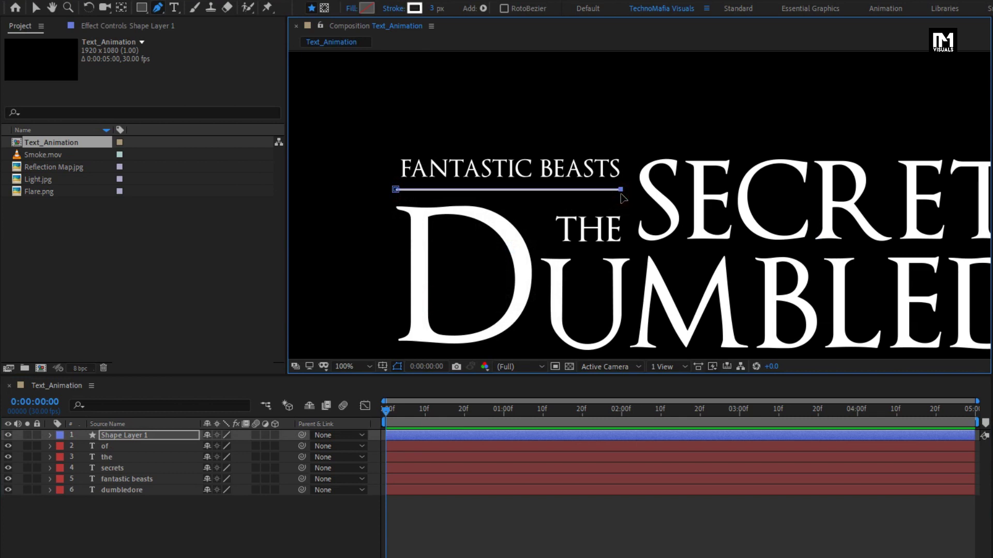
click(433, 9)
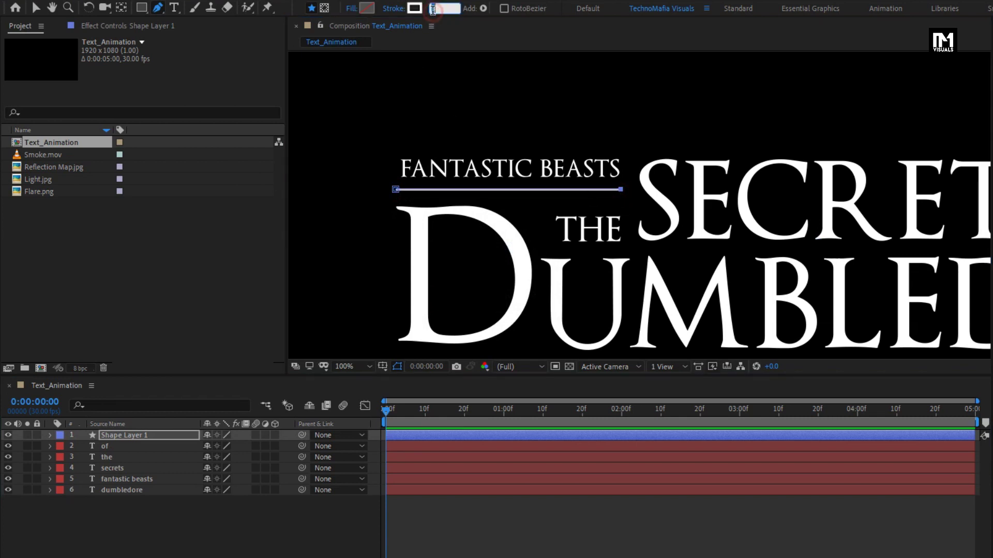
text(4)
key(Return)
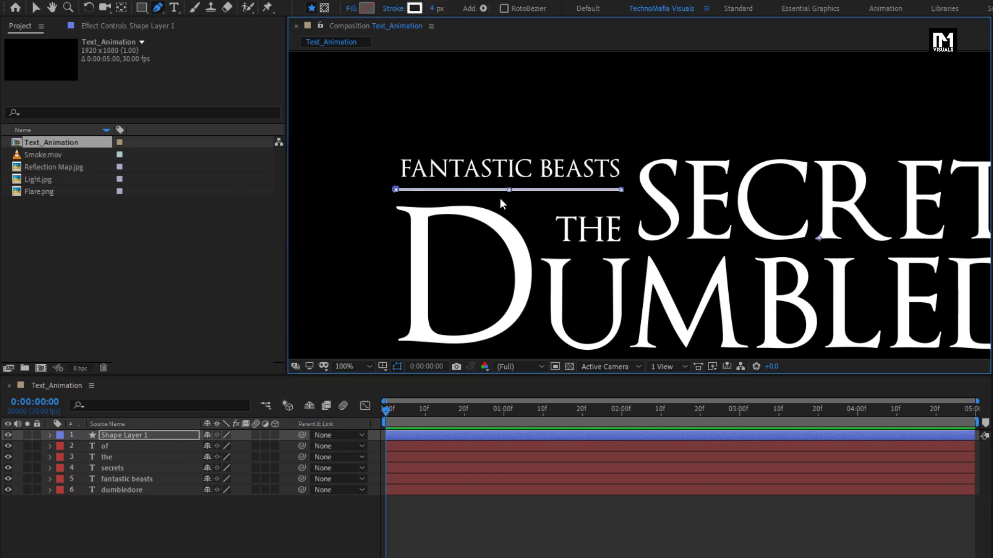
key(v)
click(257, 533)
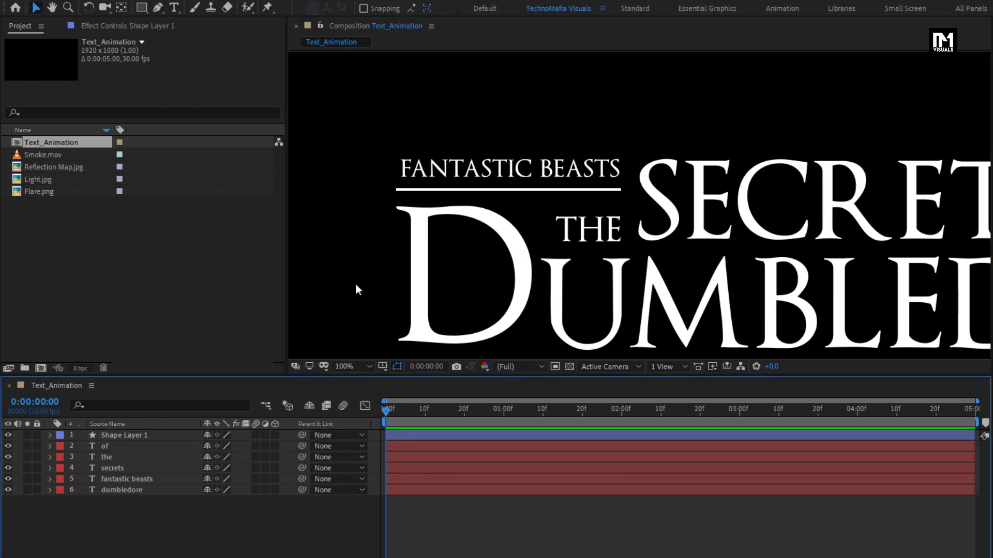
- Enable per-character 3D on the dumbledore layer and add a Rotation text animator to it
key(comma)
click(356, 365)
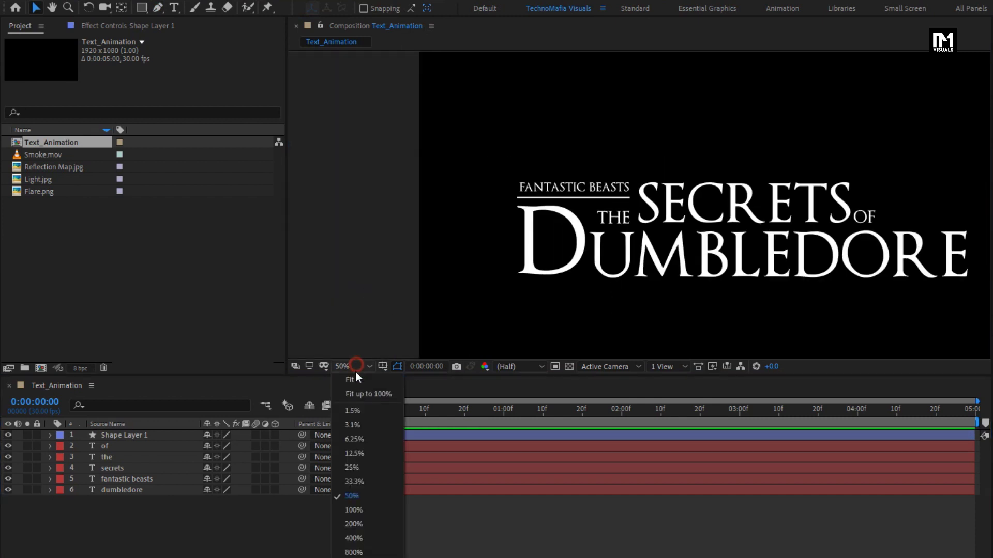
click(359, 395)
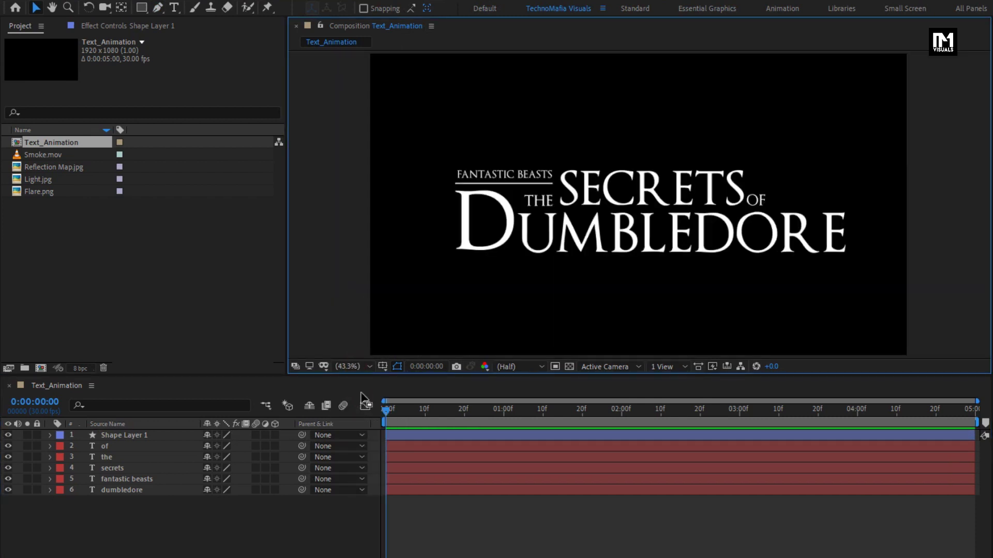
click(147, 492)
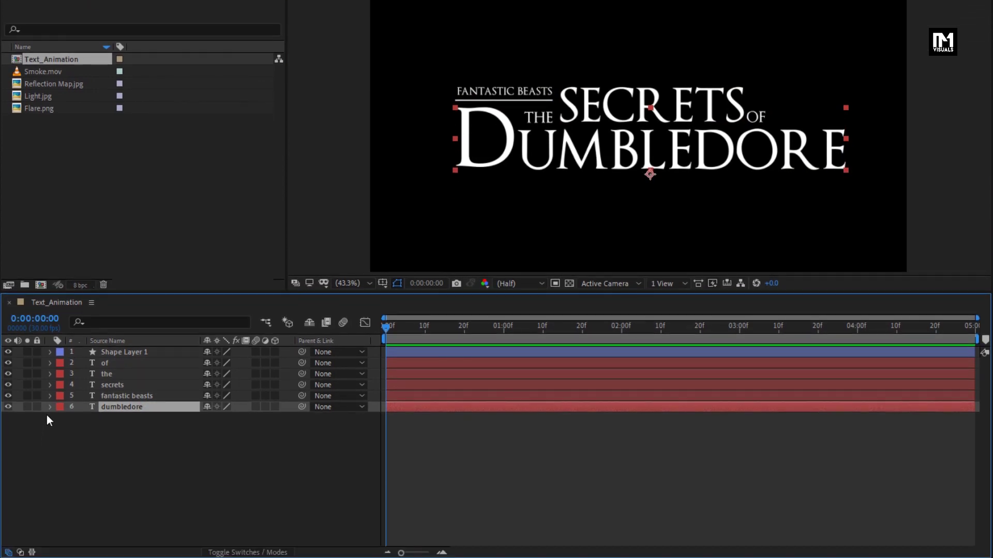
click(50, 407)
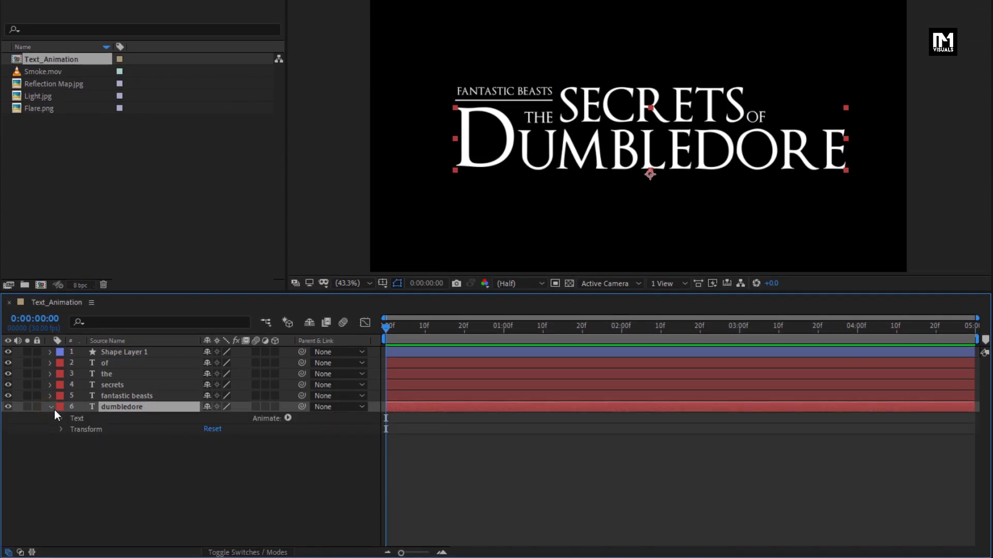
click(288, 418)
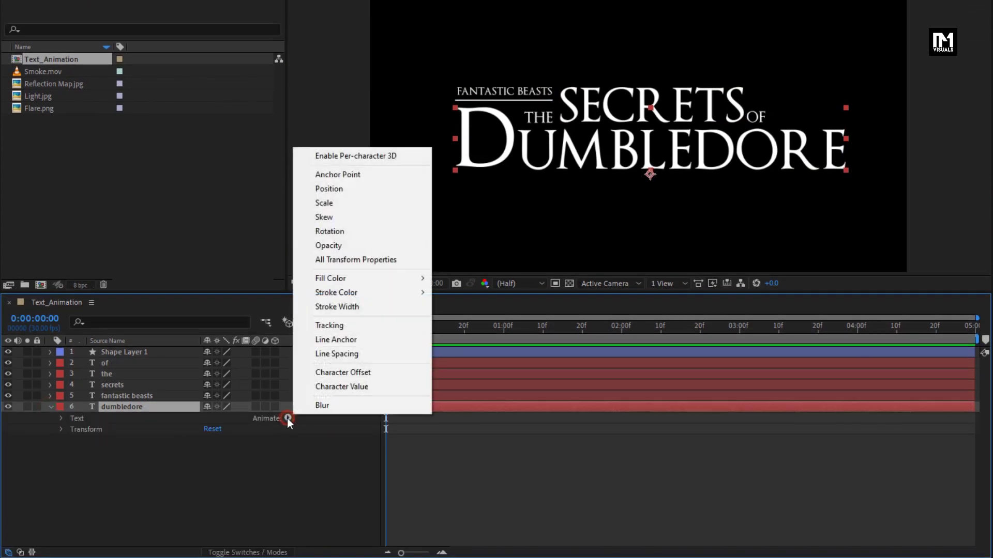
click(346, 156)
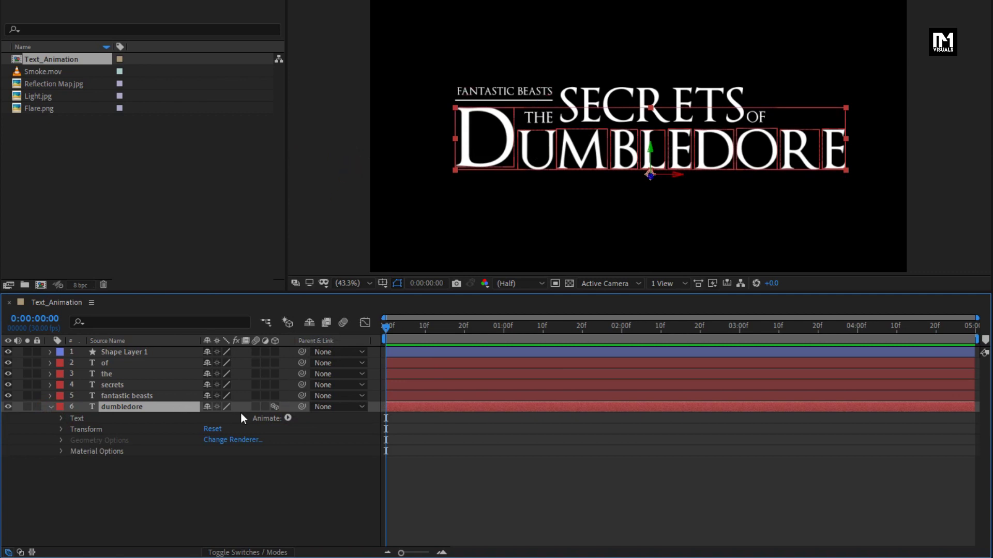
click(287, 418)
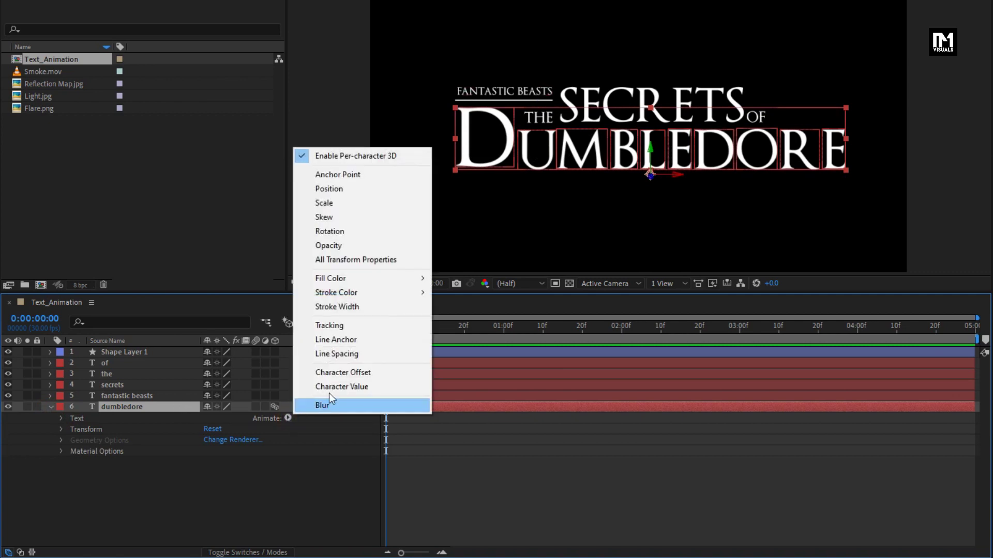
click(353, 233)
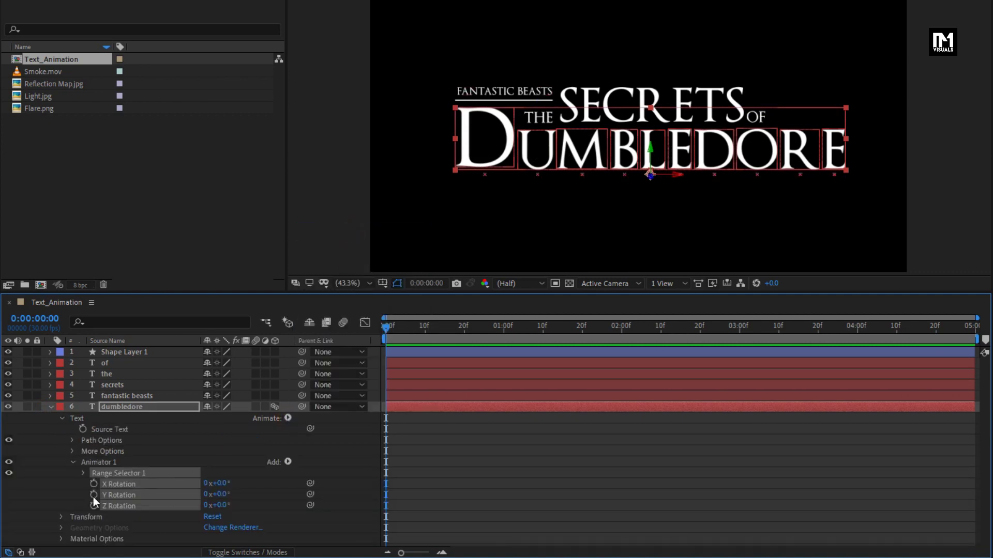
- Keyframe the dumbledore animator's Y Rotation from 90° at 0:00 to 0° at 2:00 and preview the letters turning
click(77, 494)
drag(447, 328, 622, 334)
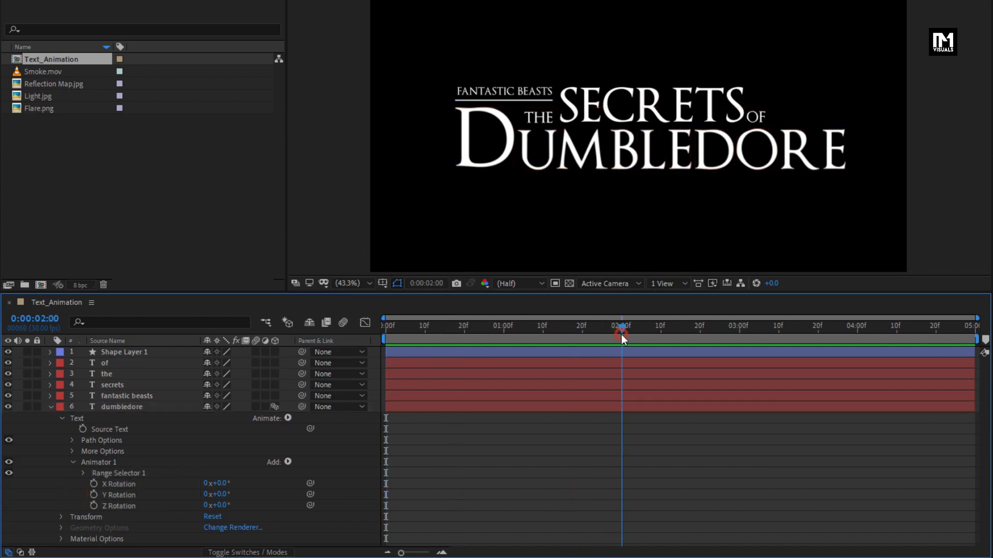
click(94, 495)
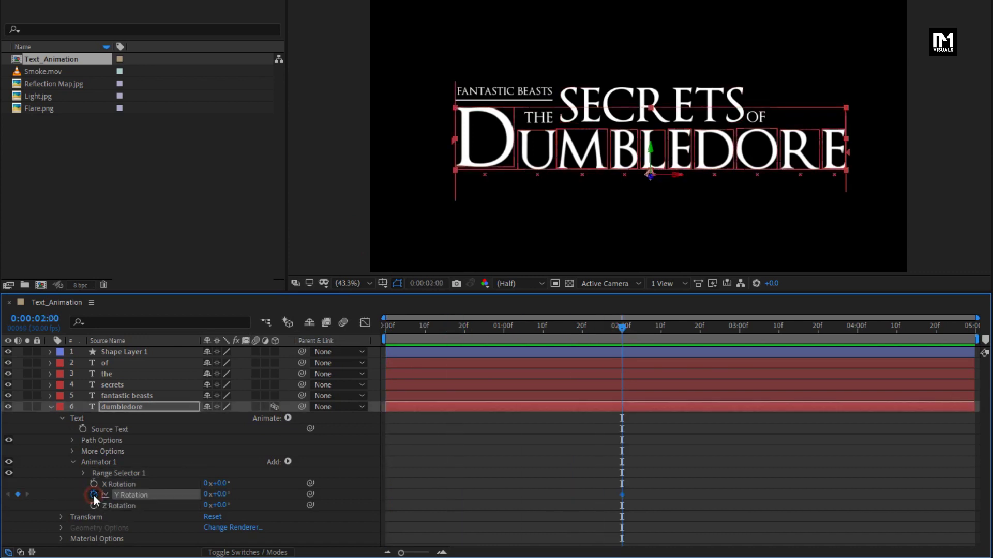
drag(419, 331, 368, 331)
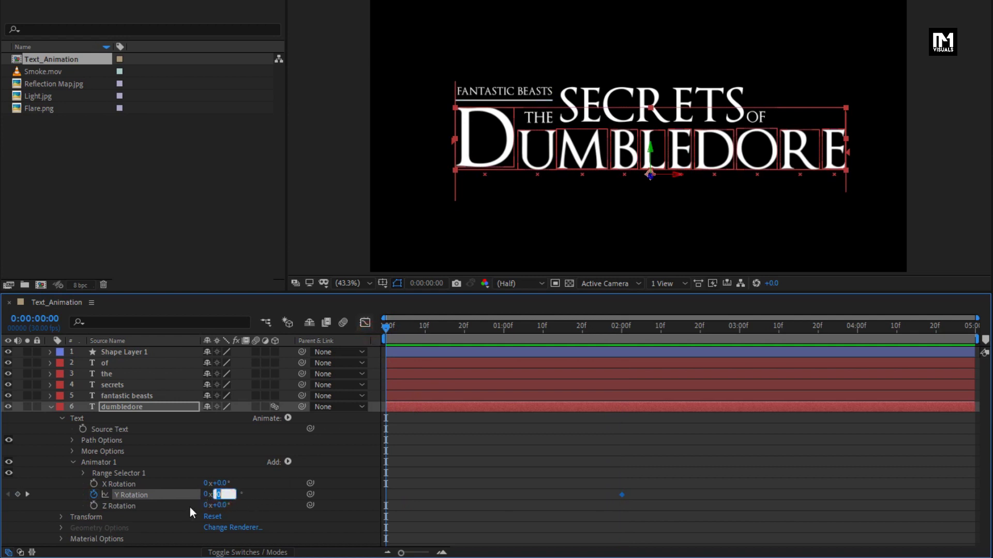
text(90)
key(Return)
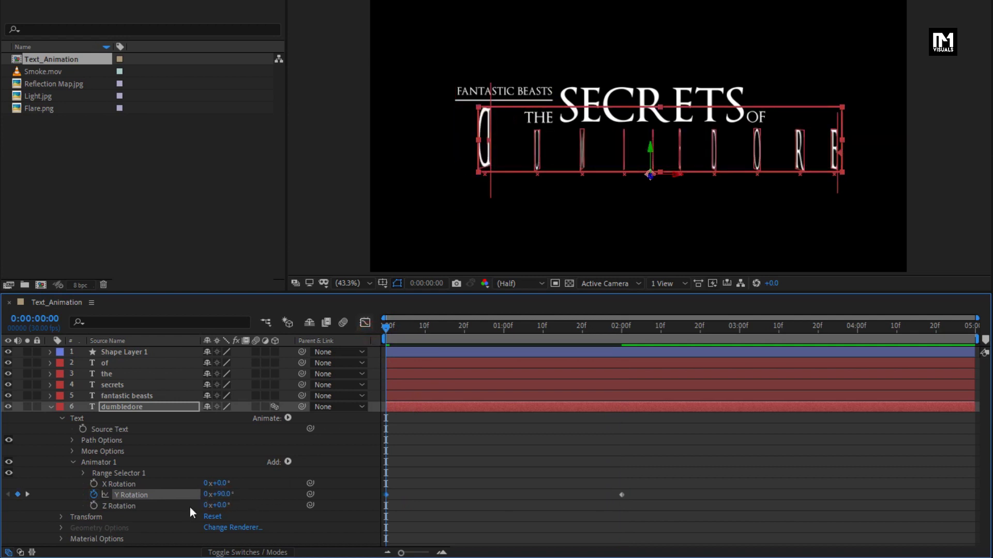
click(419, 331)
drag(538, 330, 390, 330)
- Keyframe the dumbledore layer's Opacity from 0% at 0:00 to 100% at 1:00
drag(470, 330, 504, 331)
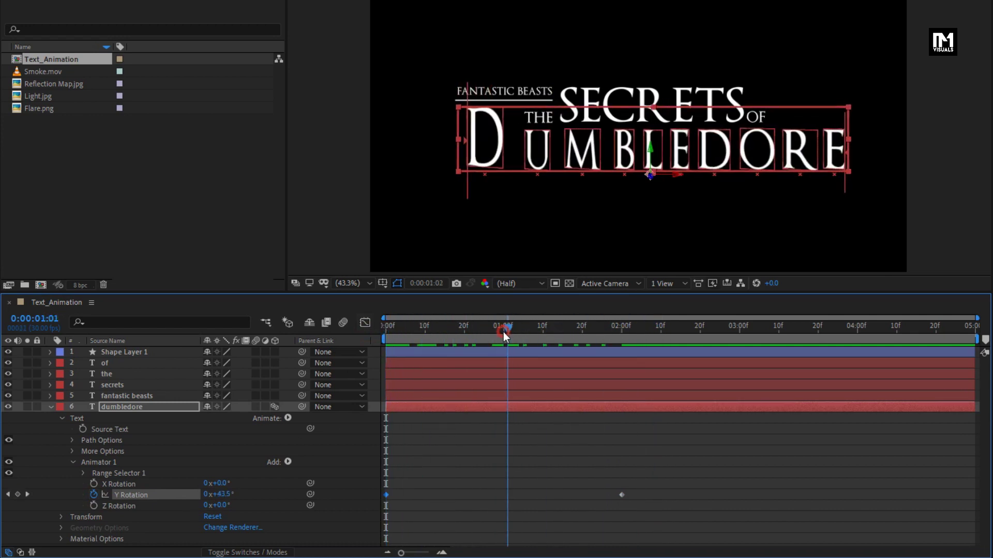
click(125, 407)
key(t)
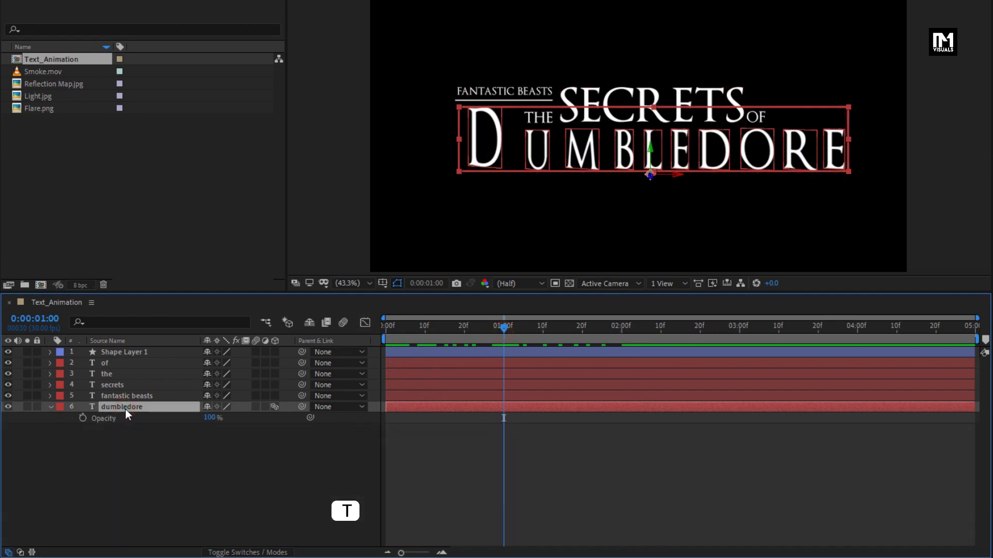
click(82, 419)
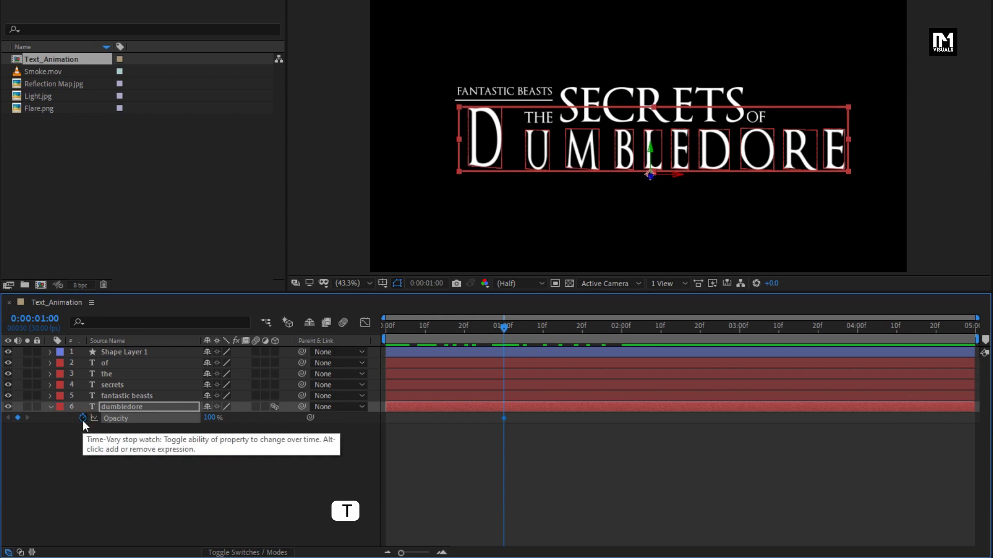
drag(477, 325, 375, 329)
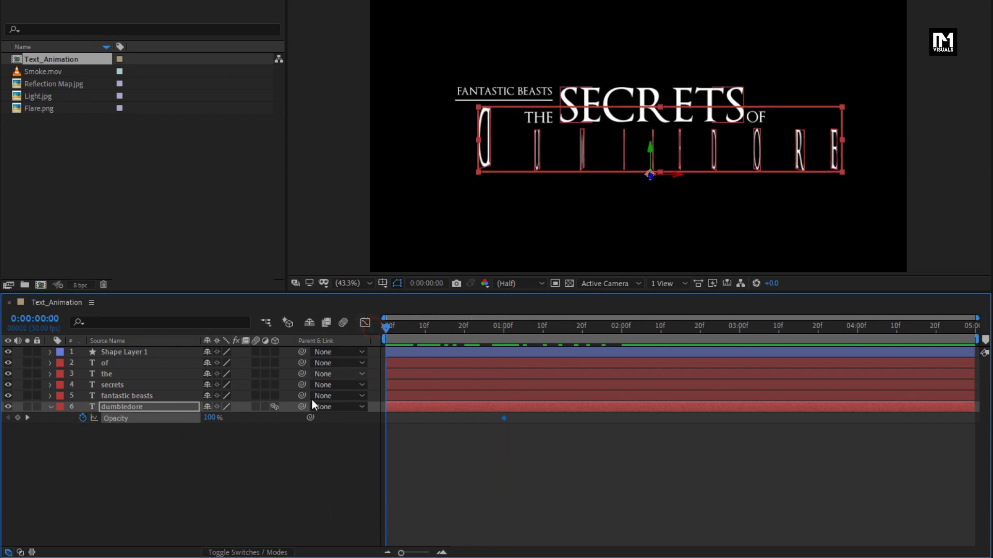
click(212, 418)
text(0)
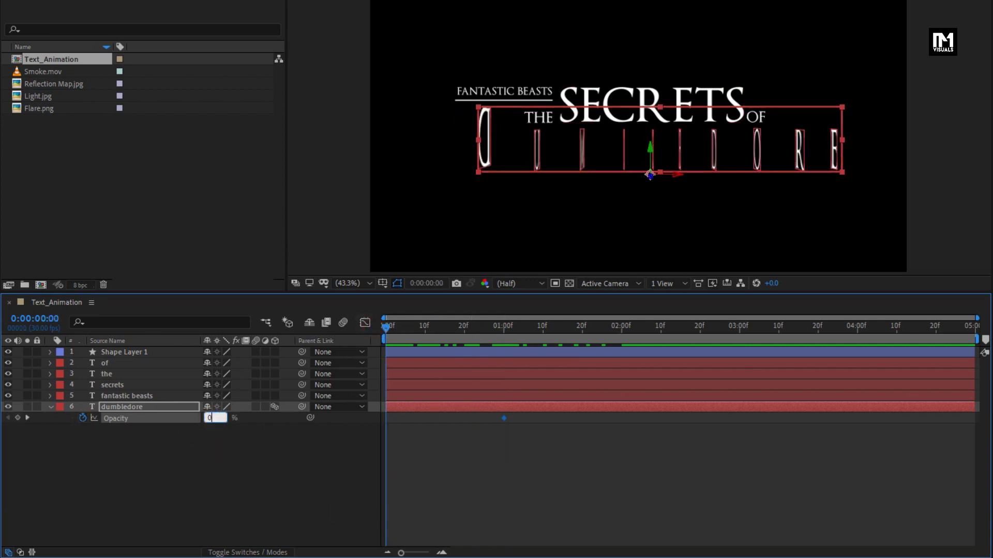
key(Return)
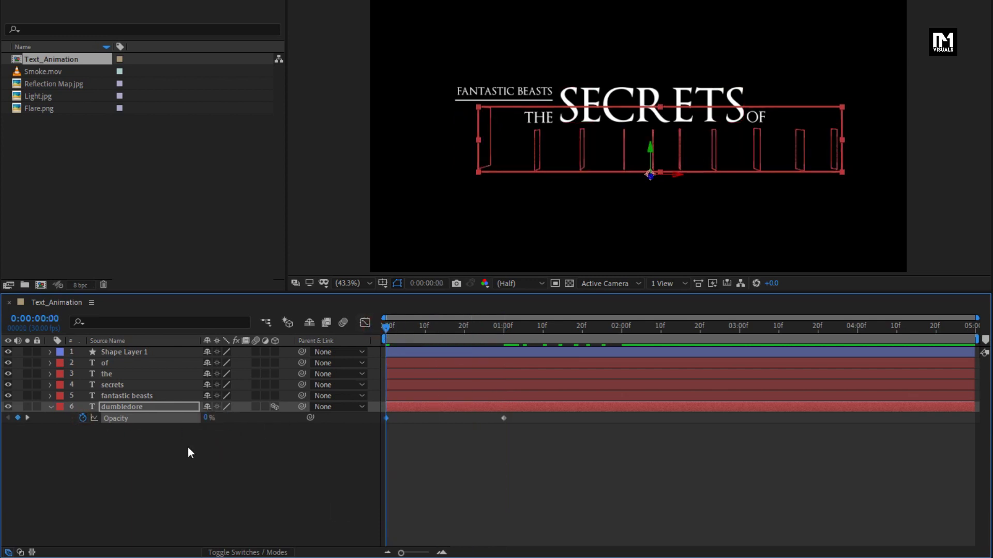
click(51, 408)
mouse_move(387, 328)
mouse_down()
mouse_move(586, 330)
mouse_move(380, 328)
mouse_up()
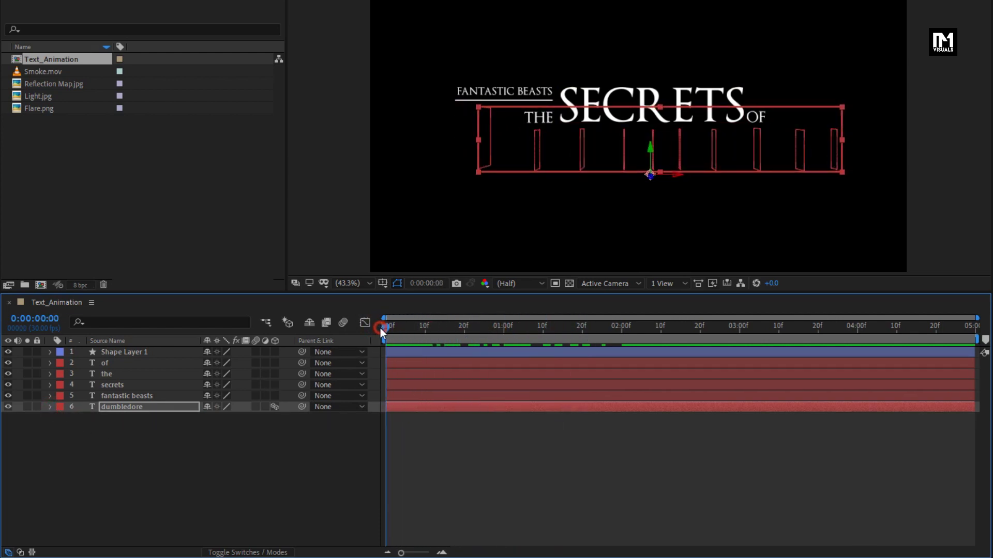
- Enable per-character 3D on the secrets layer and add a Rotation text animator to it
click(120, 390)
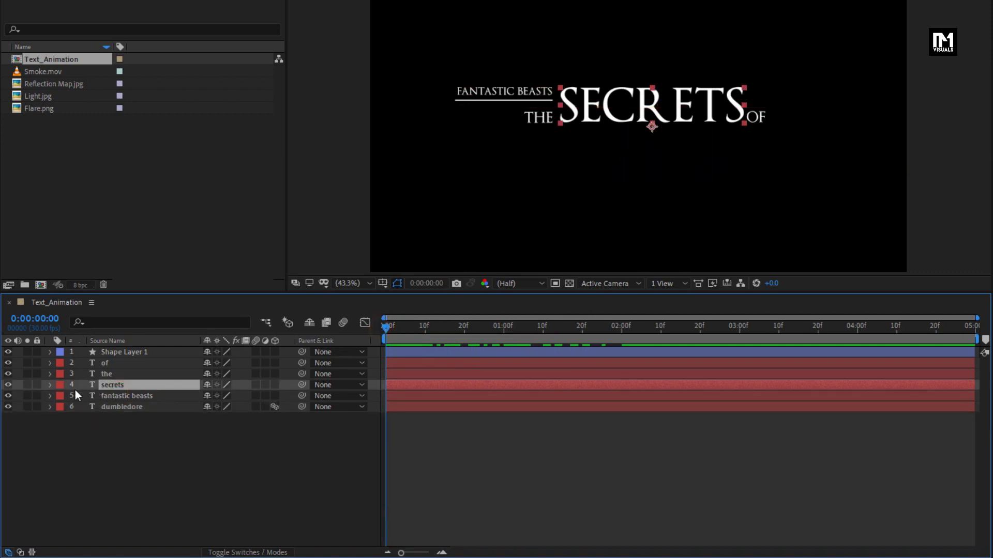
click(50, 386)
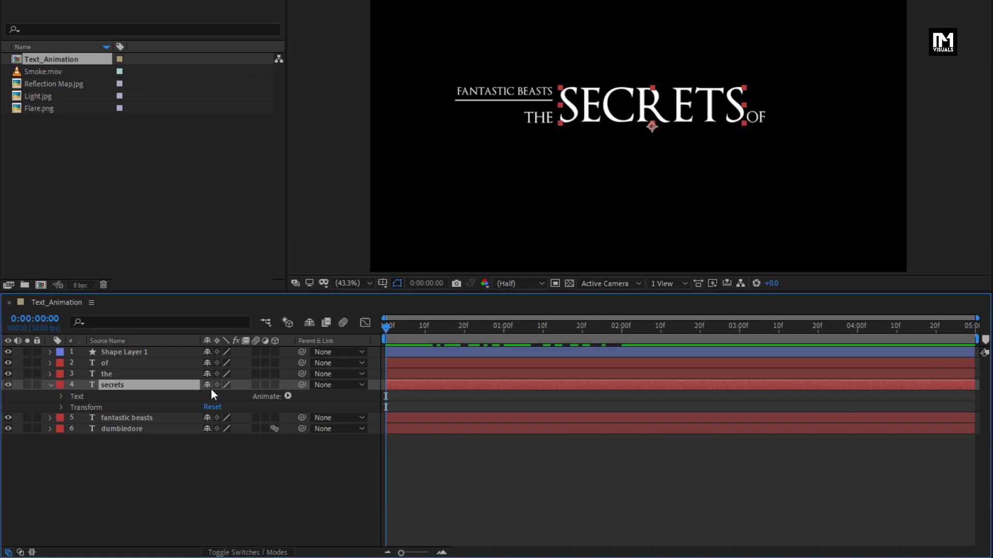
click(288, 396)
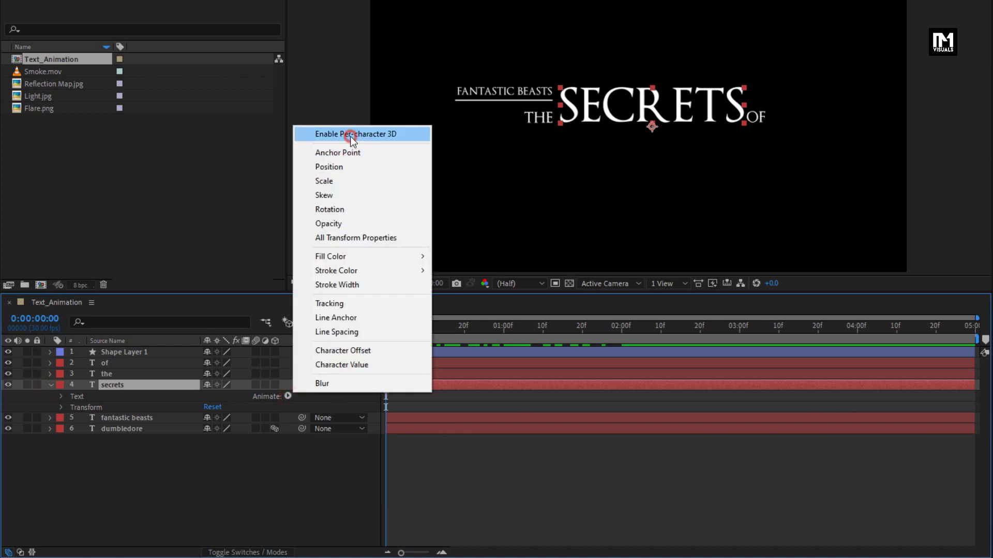
click(351, 135)
click(288, 396)
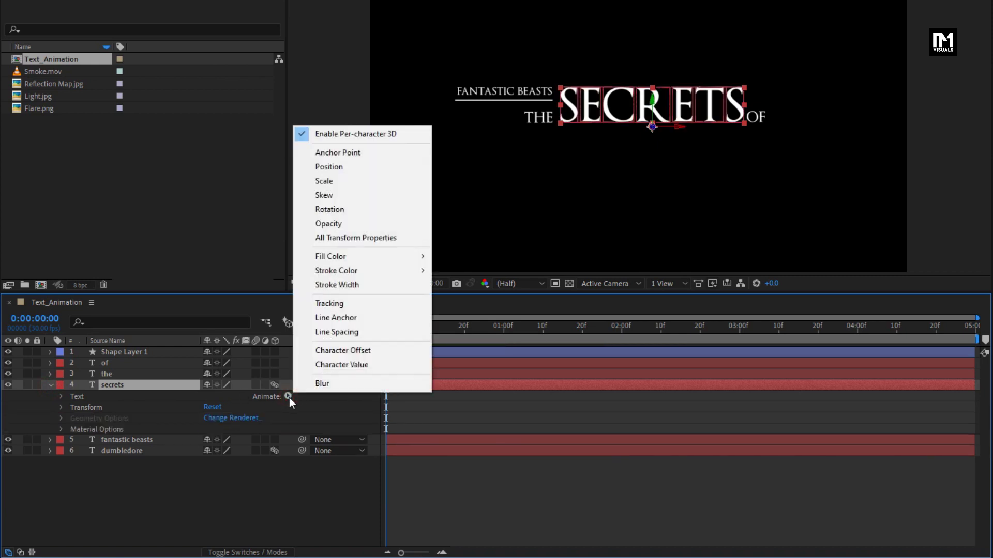
click(333, 210)
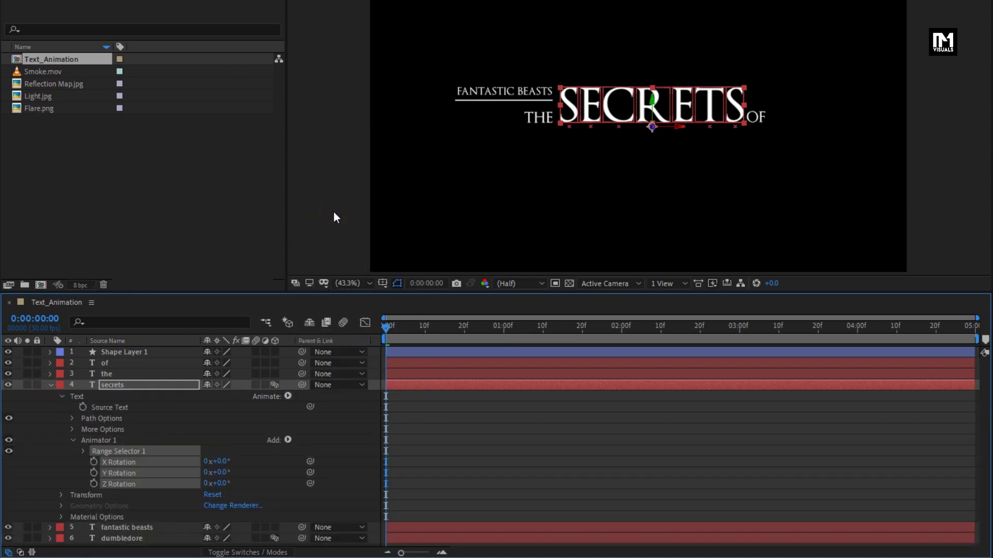
- Keyframe the secrets animator's Y Rotation from 90° at 0:00 to 0° at 2:00
drag(444, 341, 621, 328)
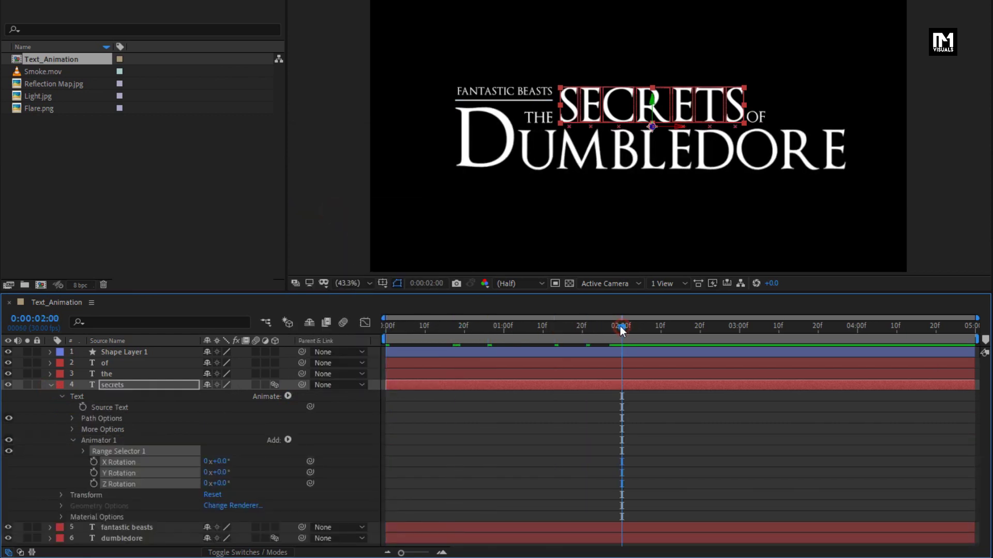
click(93, 473)
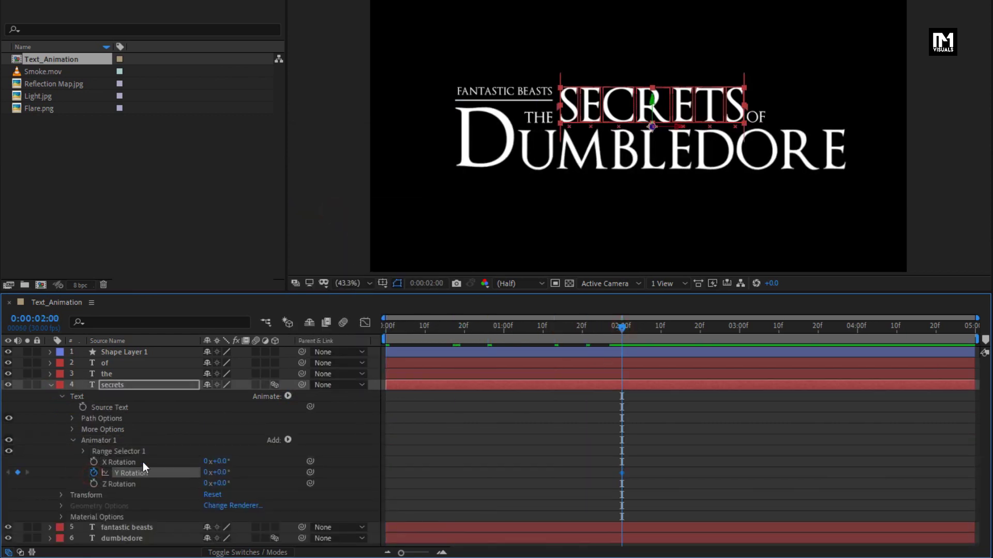
drag(420, 330, 353, 327)
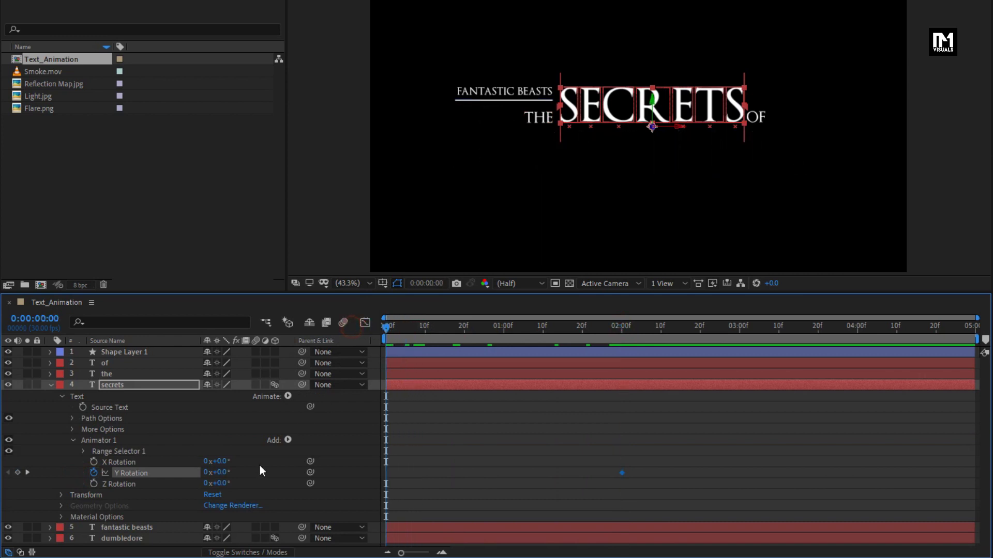
click(226, 473)
text(90)
key(Return)
- Keyframe the secrets layer's Opacity from 0% at 0:00 to 100% at 1:00 and preview the fade-in
click(141, 385)
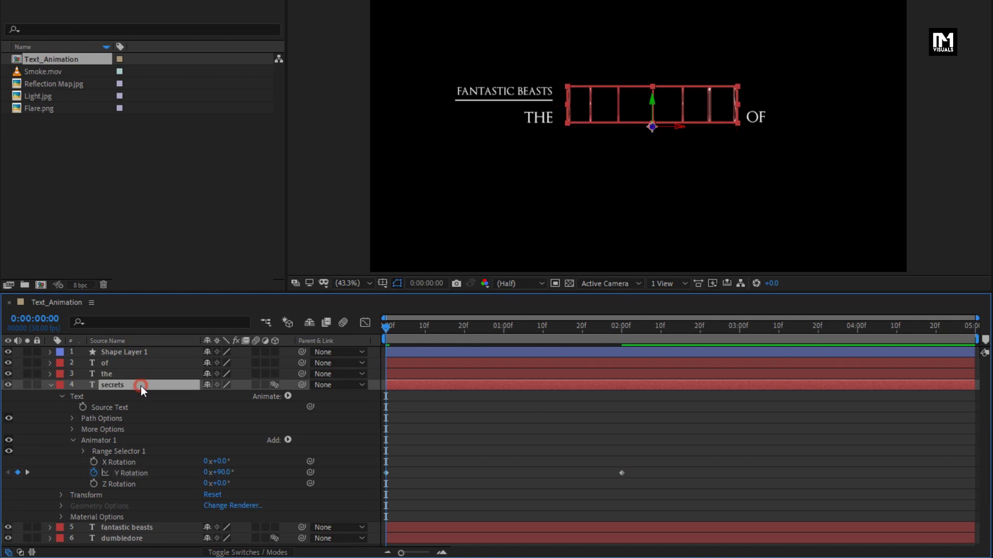
key(t)
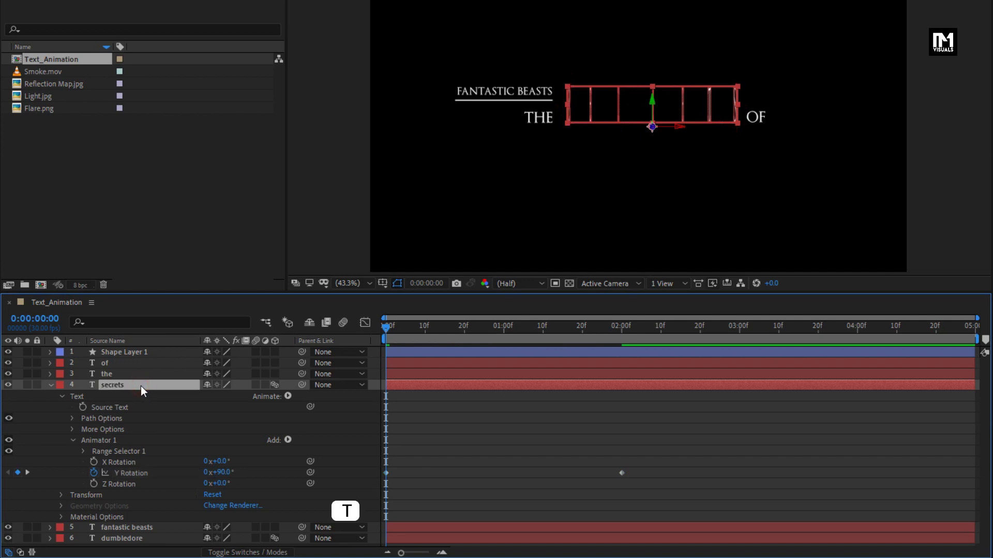
key(t)
drag(465, 327, 502, 328)
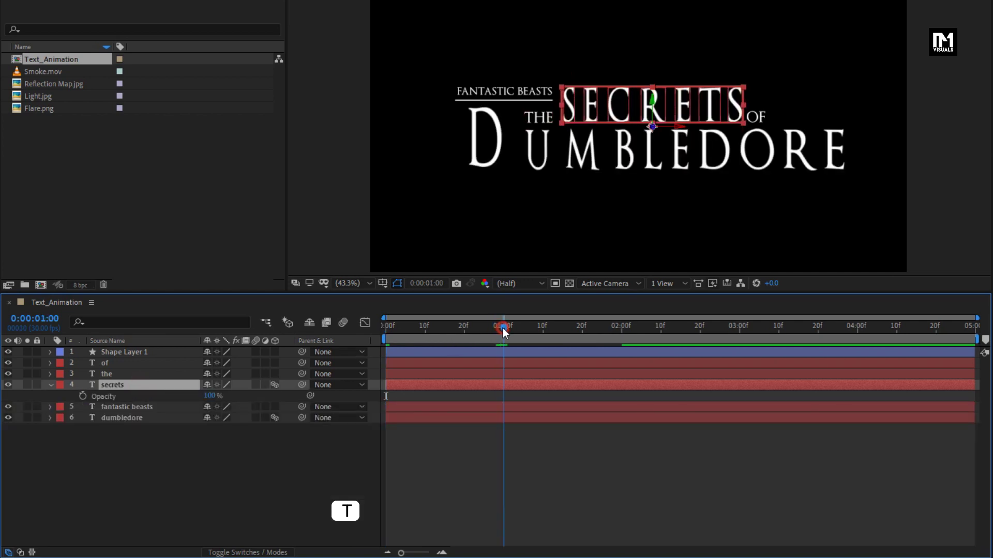
click(83, 397)
drag(411, 333, 364, 326)
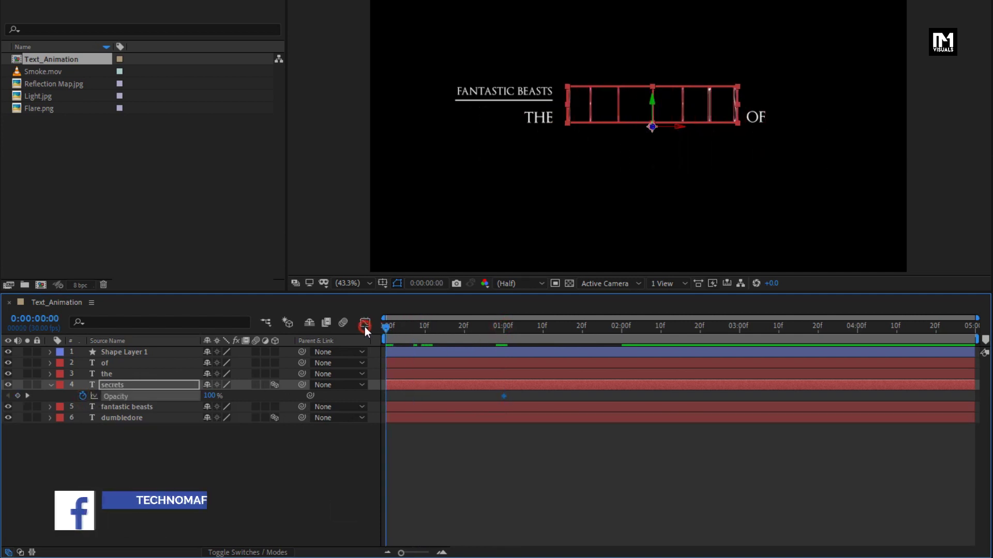
click(210, 396)
text(0)
key(Return)
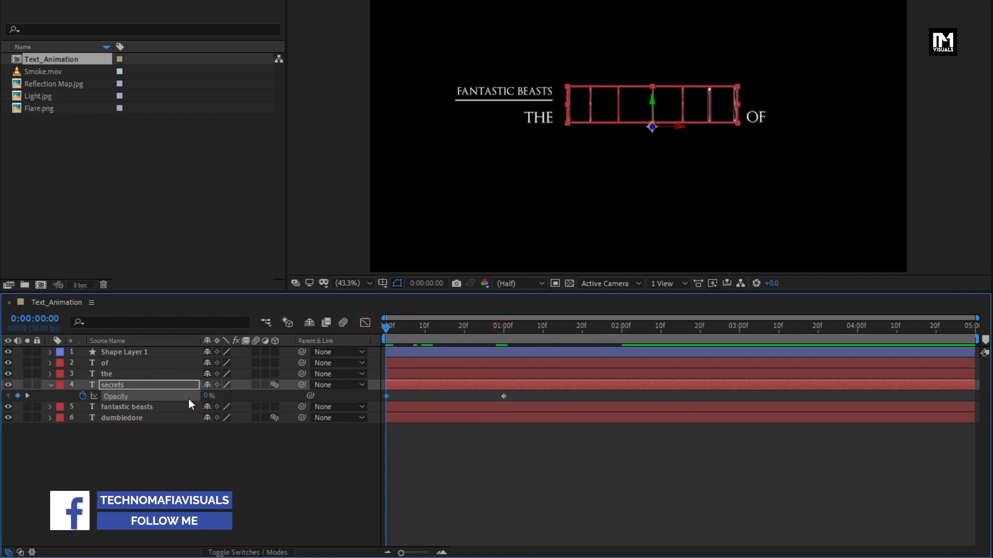
drag(389, 329, 651, 316)
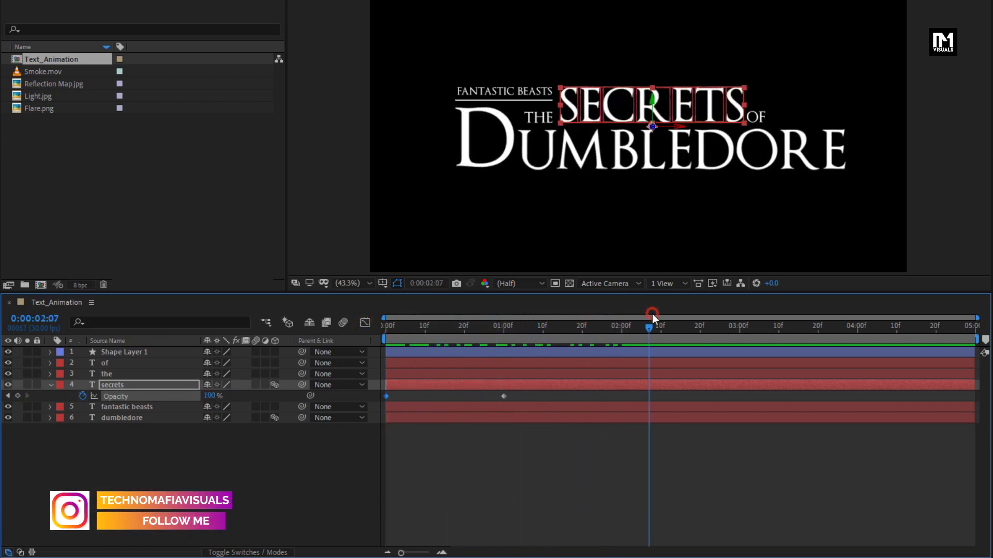
- Move the fantastic beasts layer above secrets and reveal Opacity for it, Shape Layer 1, of and the together
click(51, 386)
drag(122, 395, 125, 384)
ctrl+click(118, 355)
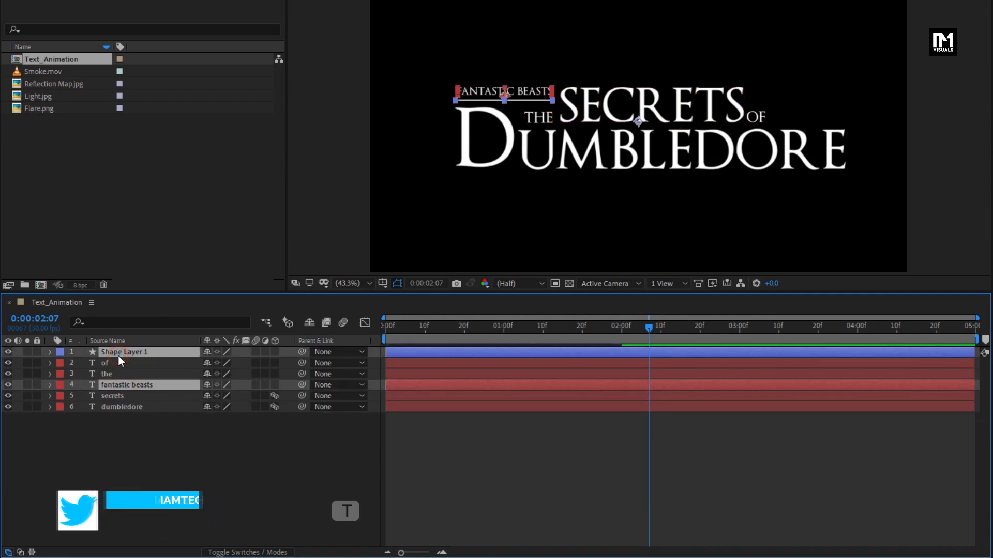
ctrl+click(117, 363)
ctrl+click(117, 374)
key(t)
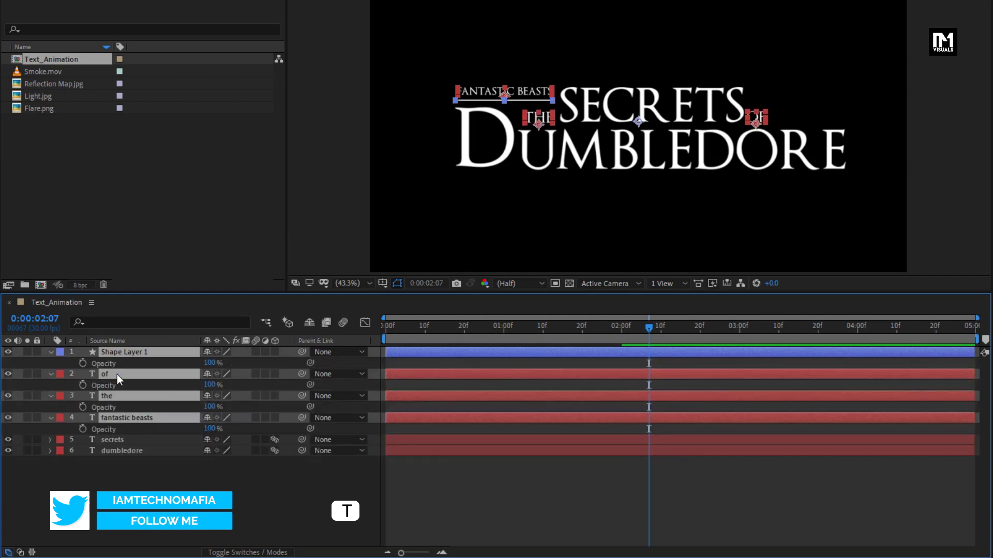
- Keyframe the Opacity of Shape Layer 1, of, the and fantastic beasts from 0% at 0:00 to 100% at 2:00 and preview the fade
click(619, 330)
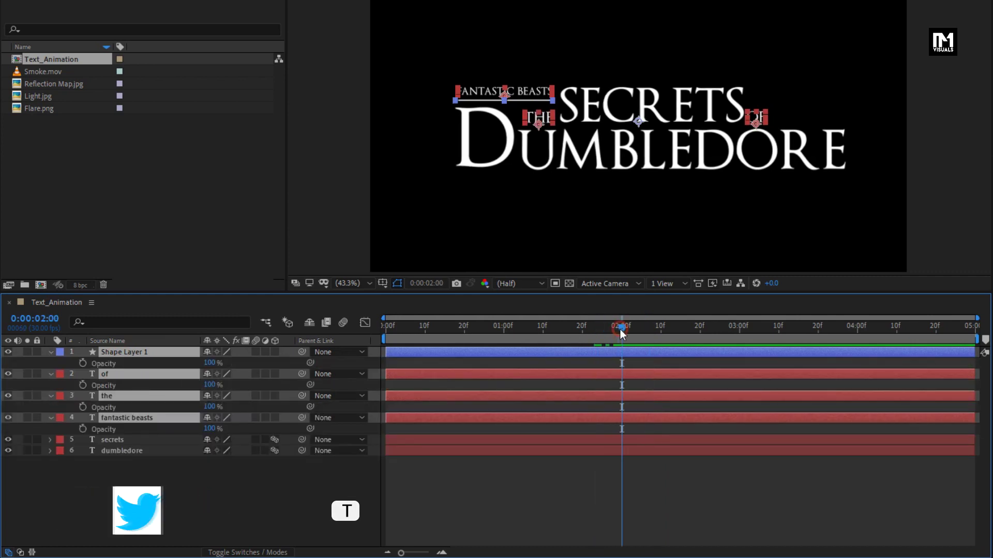
click(106, 430)
click(83, 429)
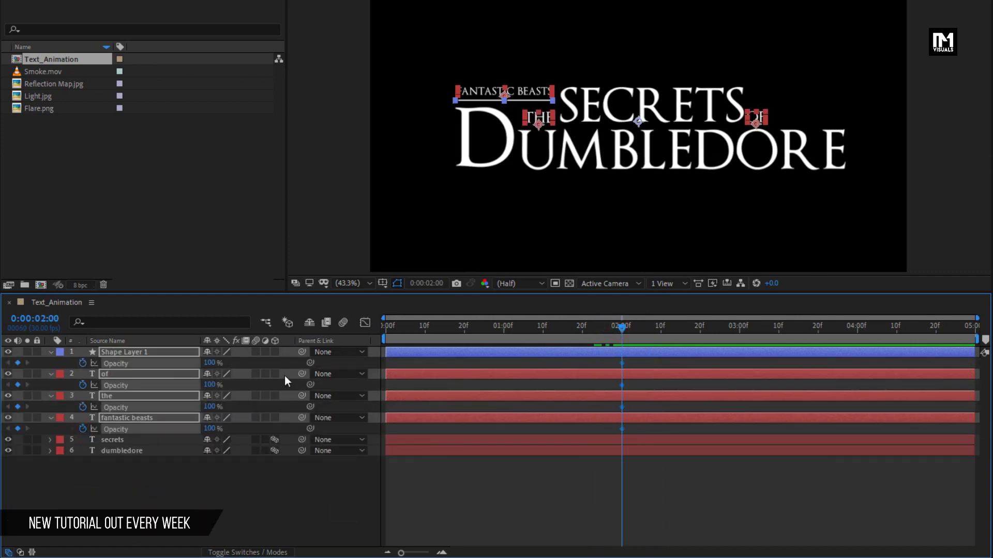
drag(435, 330, 371, 330)
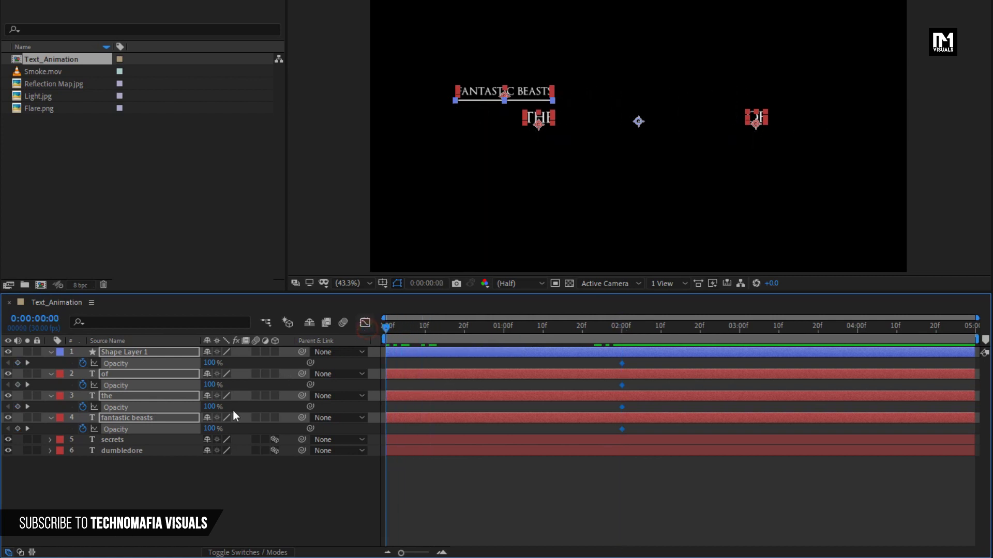
drag(210, 433, 123, 430)
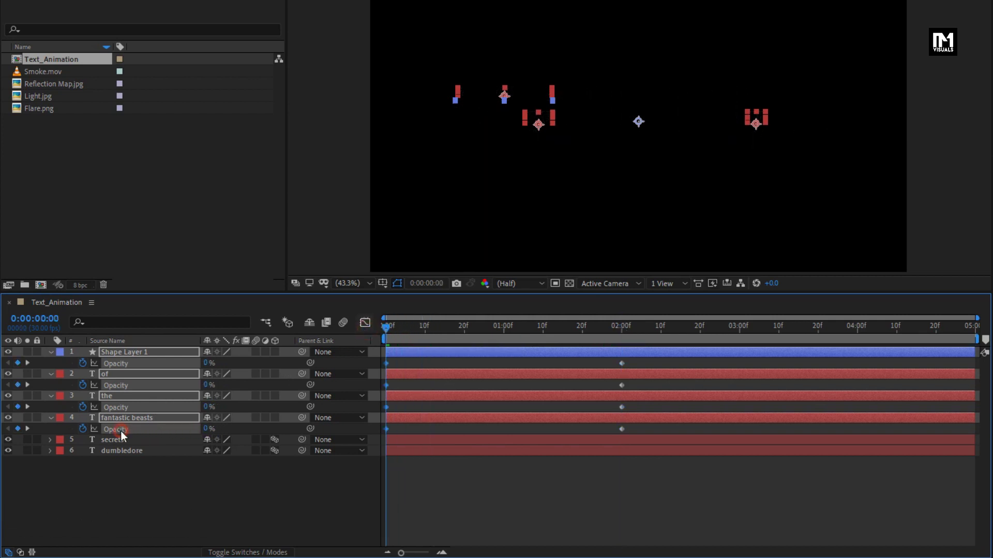
click(125, 471)
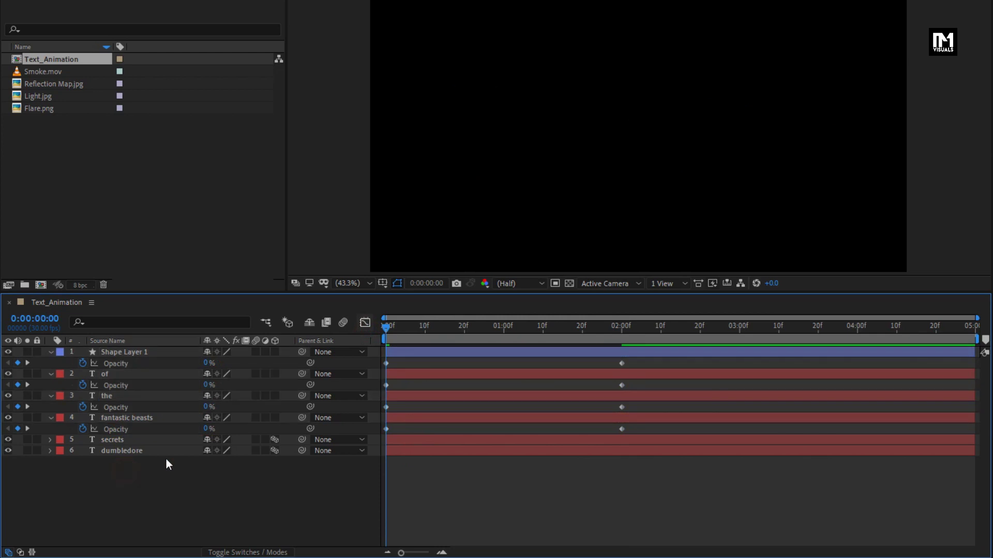
drag(396, 329, 490, 330)
- Collapse the four upper layers, Shape Layer 1 through fantastic beasts, and shift them to start at 1:00
click(50, 352)
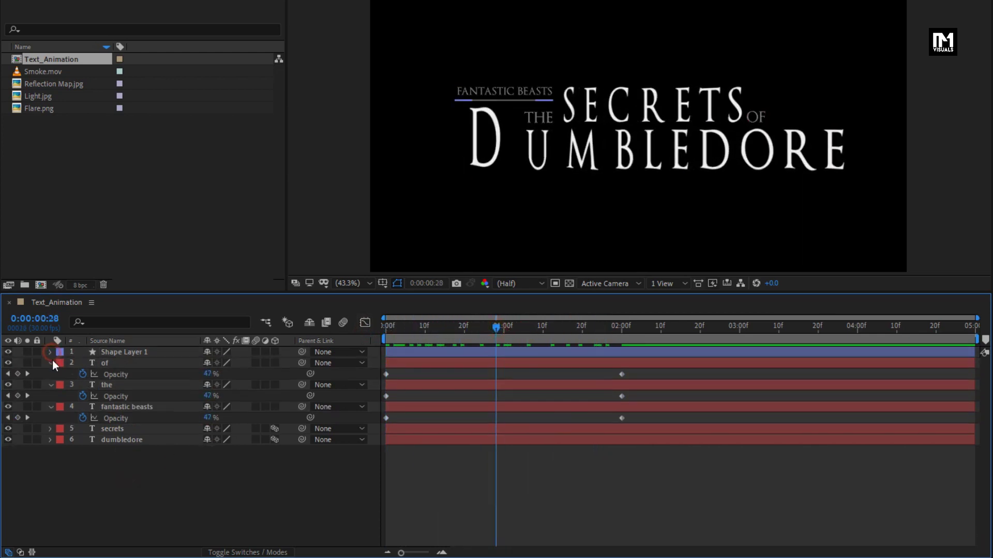
click(50, 363)
click(50, 376)
click(50, 385)
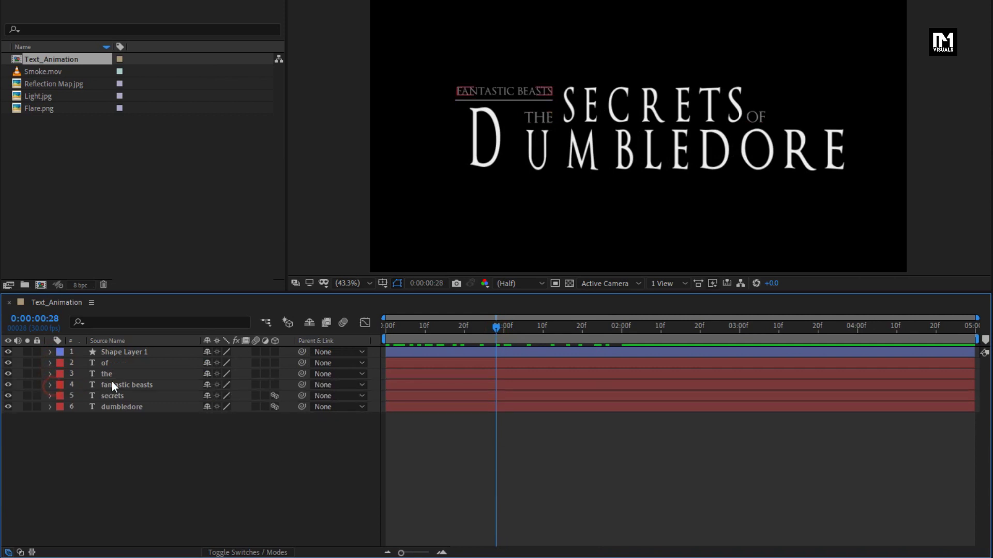
click(113, 385)
shift+click(117, 351)
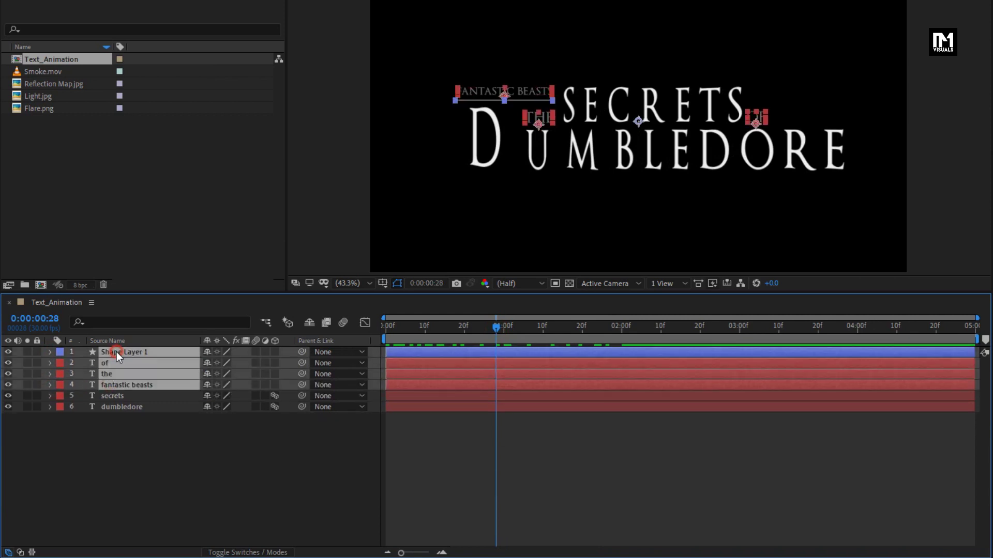
drag(494, 330, 502, 329)
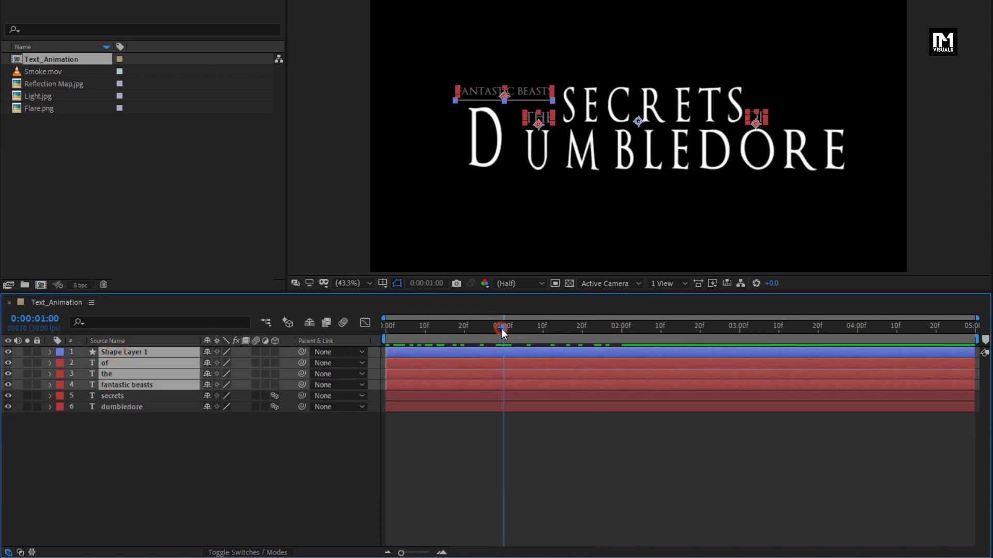
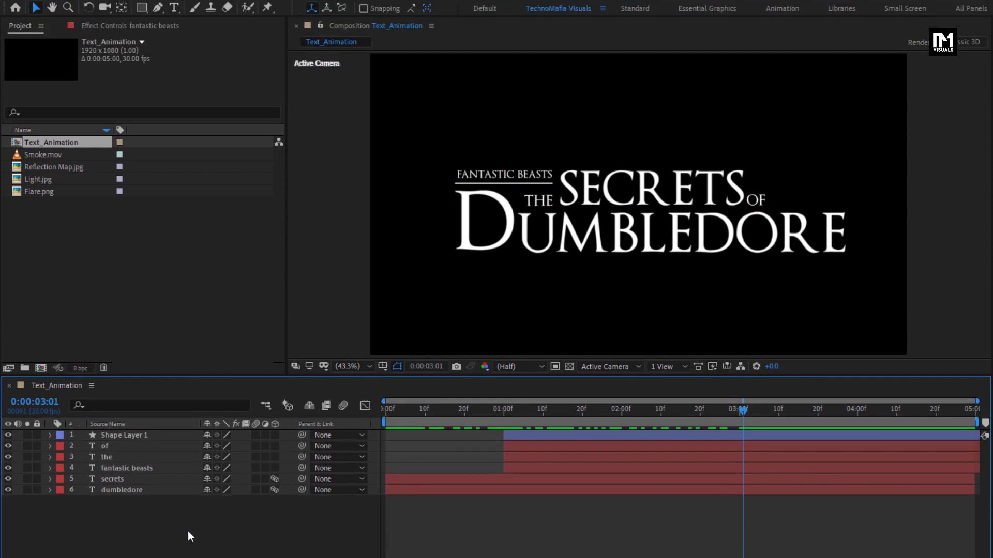
- Pre-compose all six title layers into a new composition named Text_Comp
drag(188, 532, 122, 437)
right_click(123, 437)
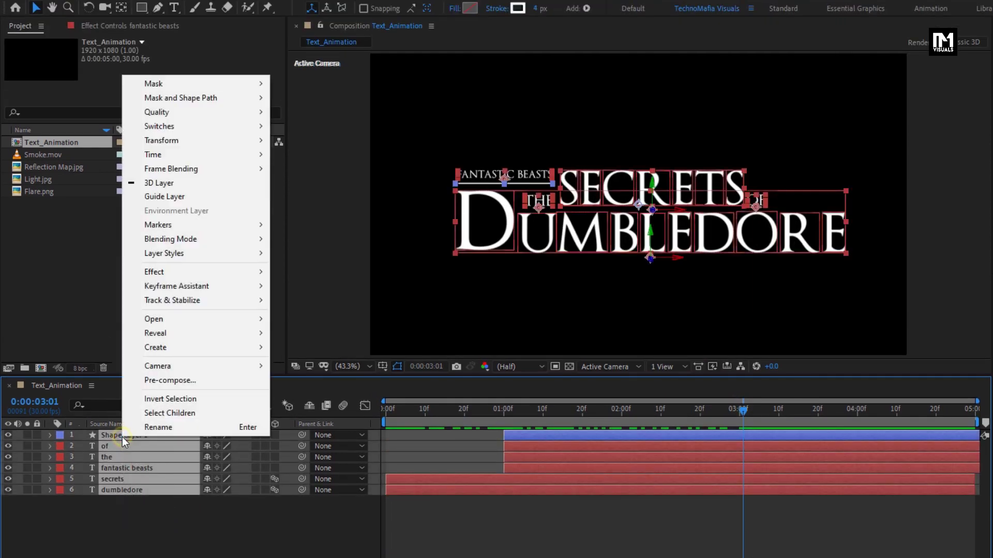
click(162, 381)
text(Text_Comp)
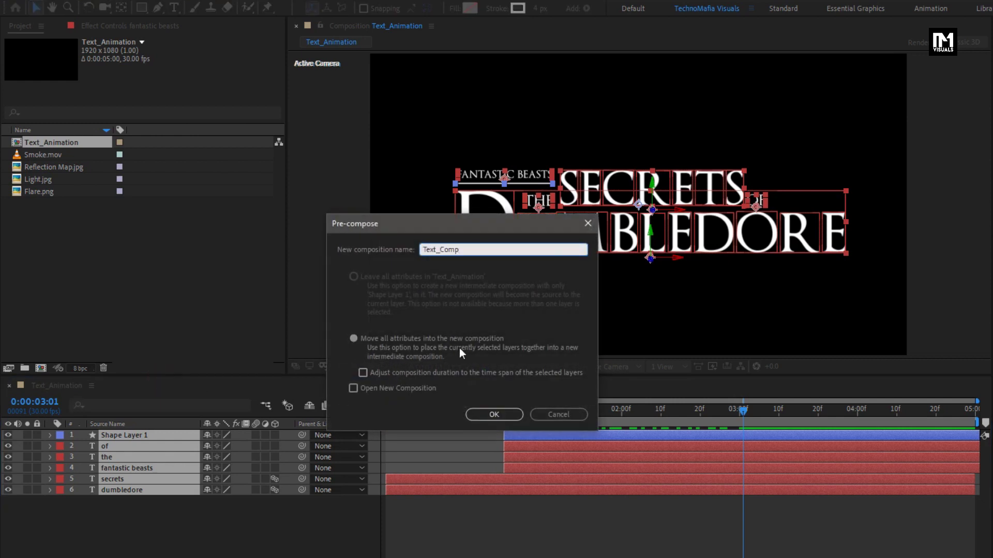
click(504, 417)
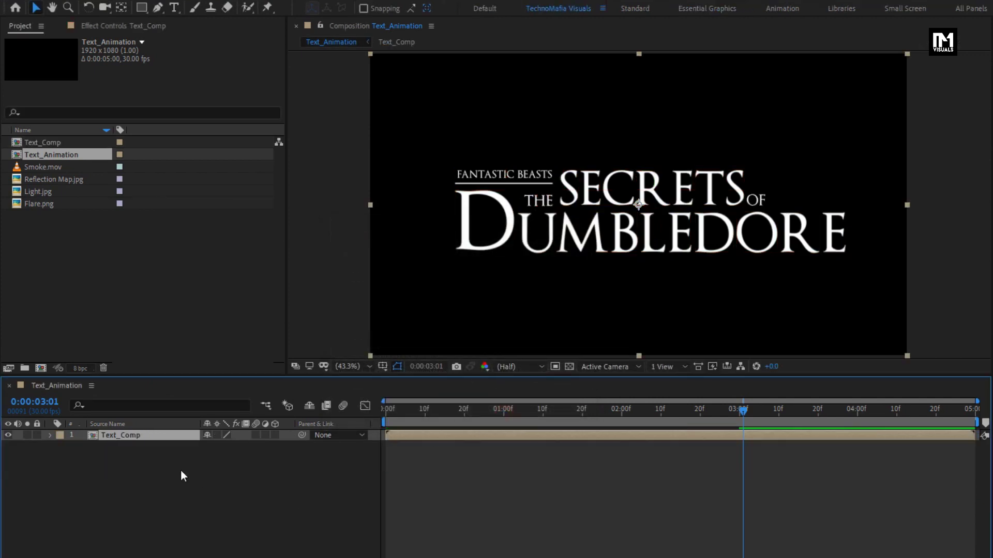
- Add Reflection Map.jpg above Text_Comp in the composition and set its Scale to 50%
drag(52, 181, 163, 432)
key(s)
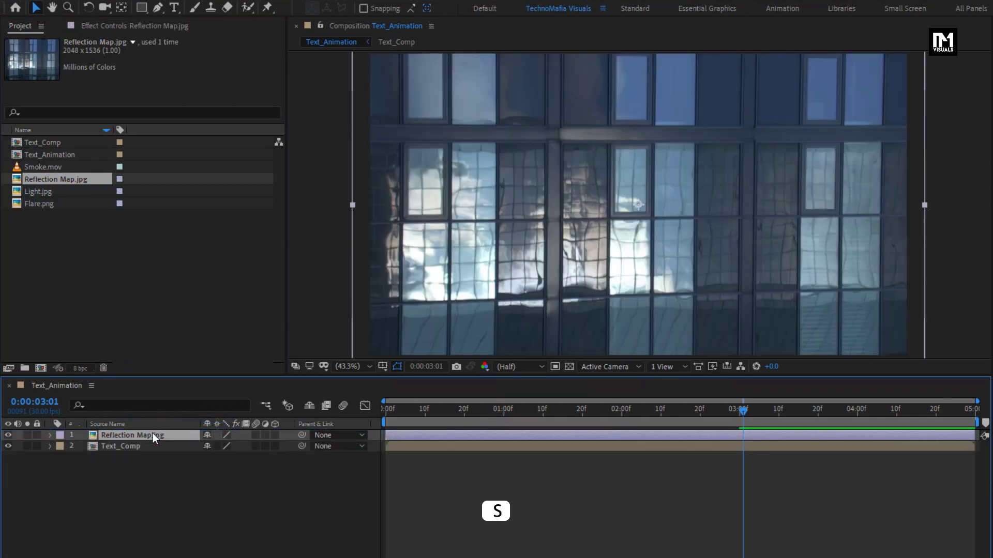
click(241, 447)
text(5)
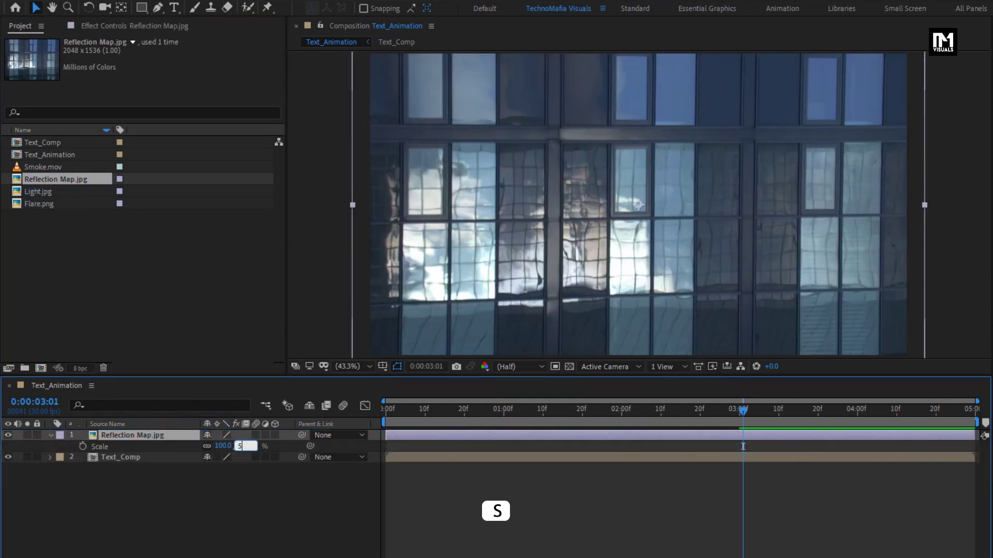
text(0)
key(Return)
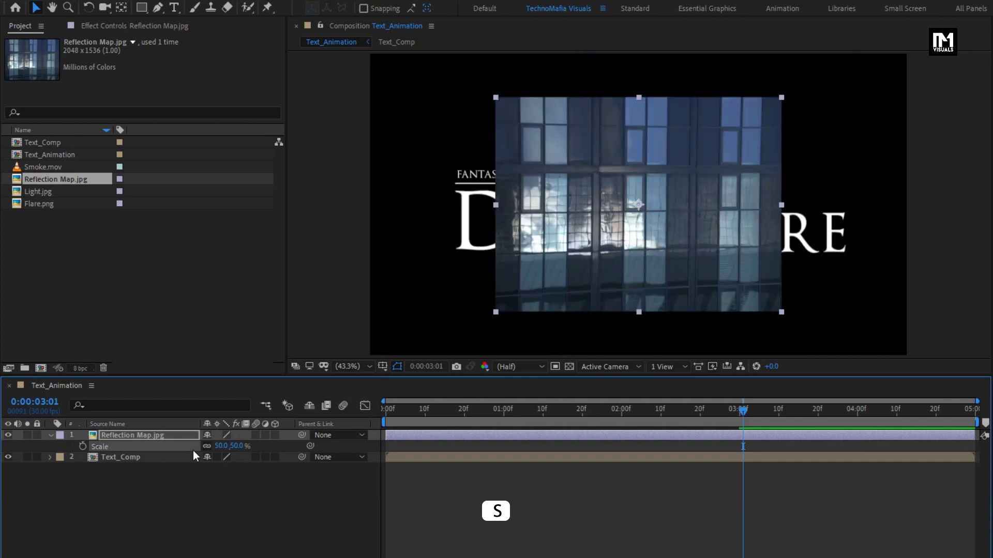
click(51, 436)
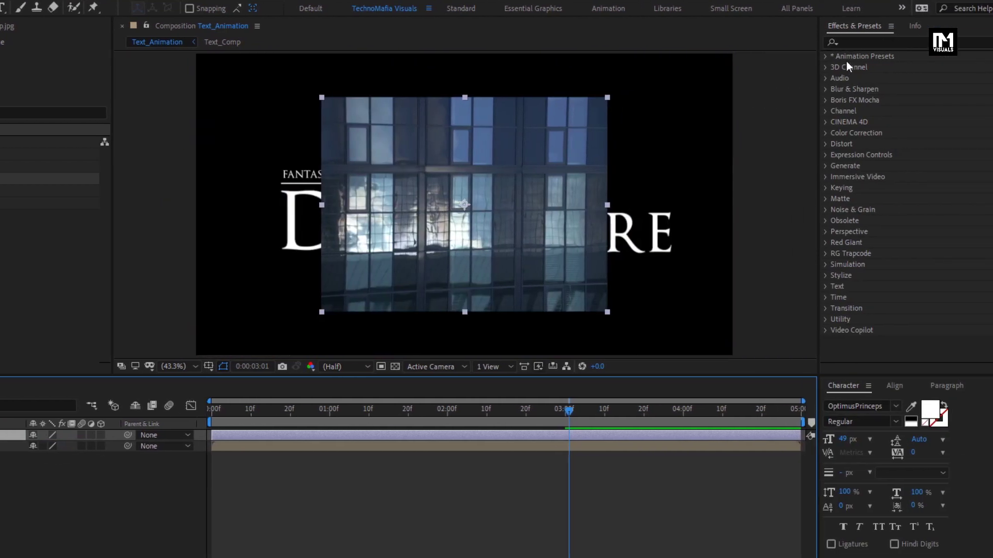
- Apply CC RepeTile to the Reflection Map layer and set its Tiling to Unfold
click(838, 42)
text(cc)
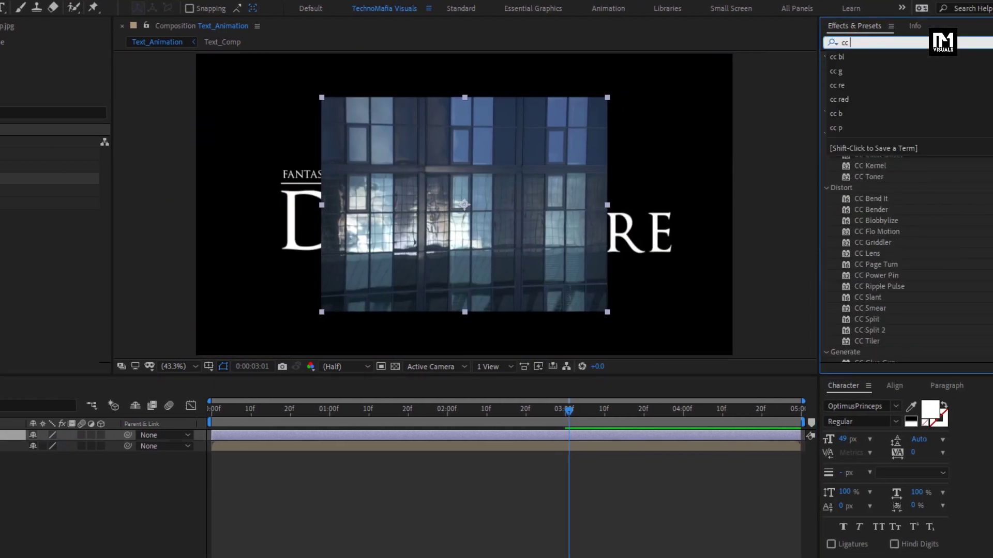
text( r)
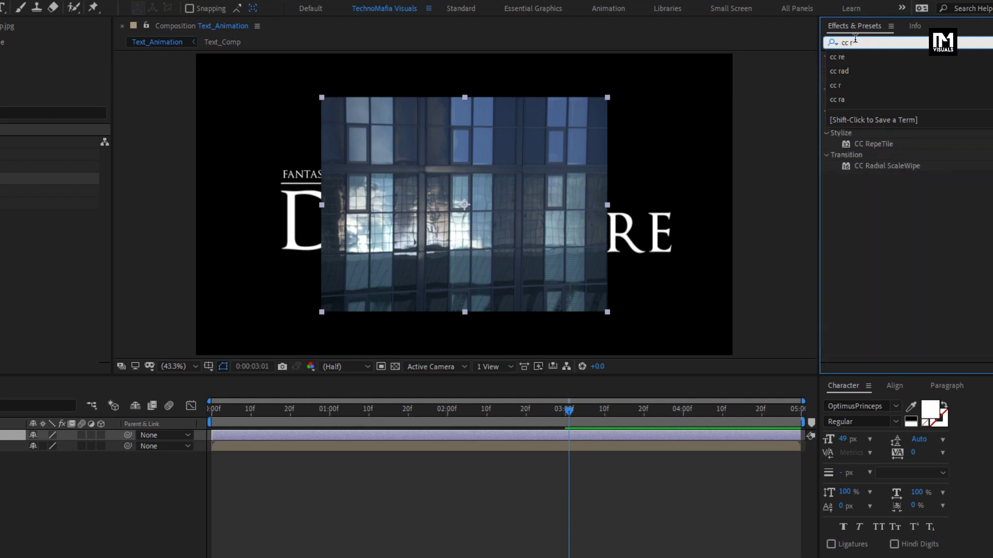
click(879, 145)
drag(882, 144, 501, 206)
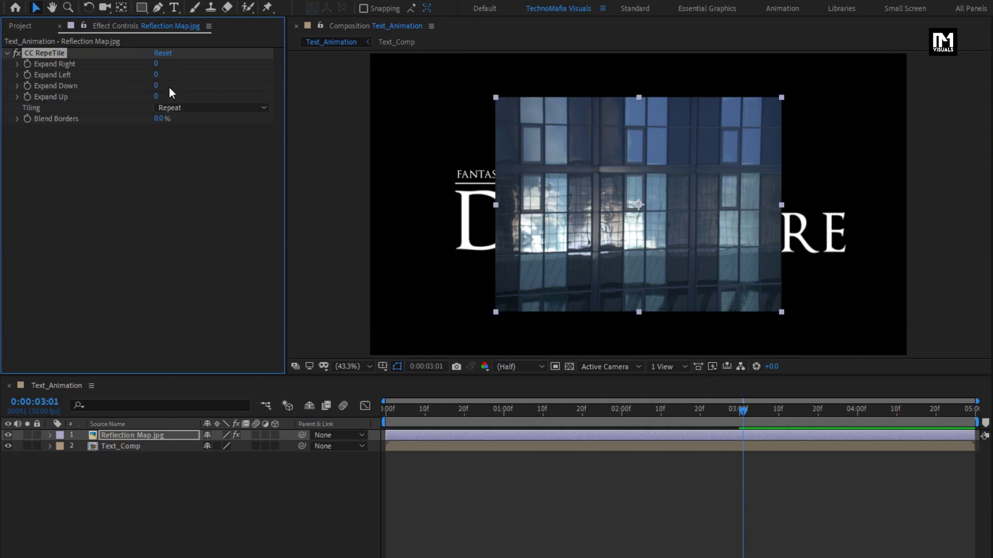
click(174, 108)
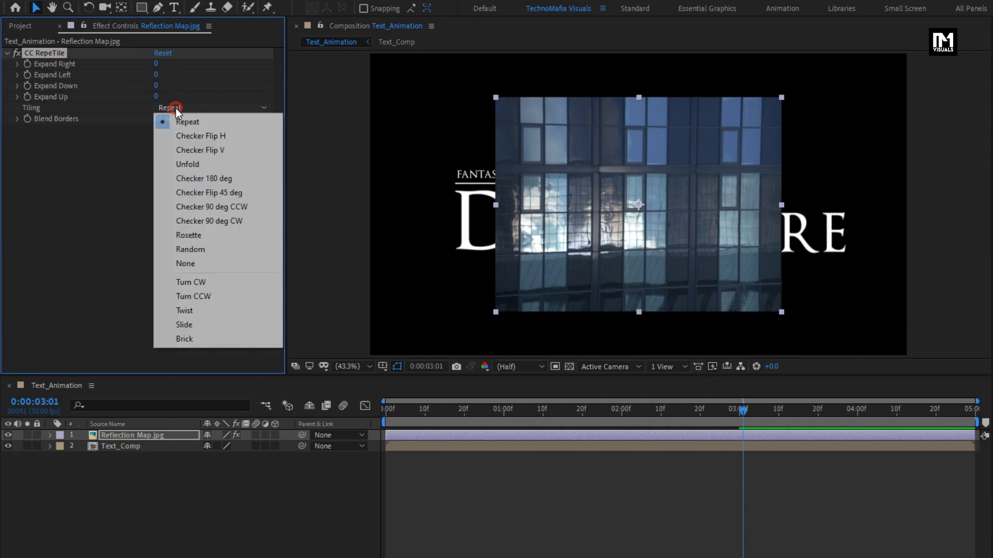
click(188, 163)
- Extend the CC RepeTile tiling across the frame with Expand Right 928, Left 940, Down 466 and Up 405, then collapse the effect
drag(157, 64, 755, 62)
drag(159, 74, 704, 75)
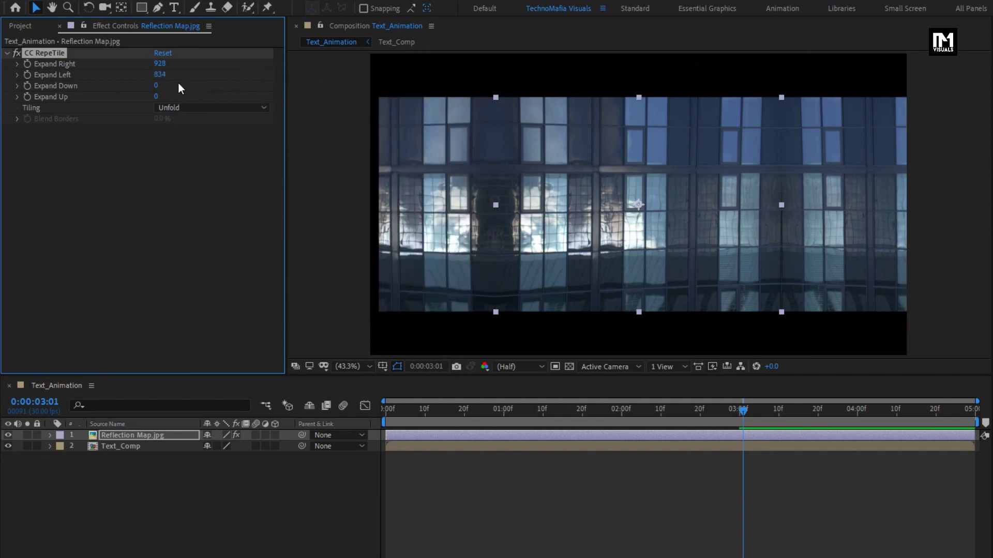
drag(161, 76, 222, 72)
drag(155, 89, 454, 82)
drag(155, 97, 416, 96)
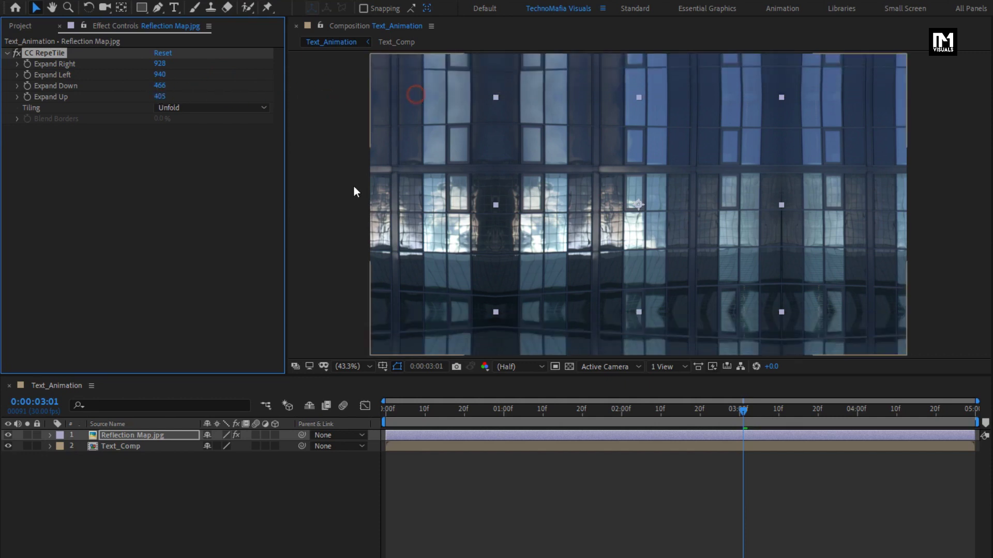
click(348, 366)
click(349, 395)
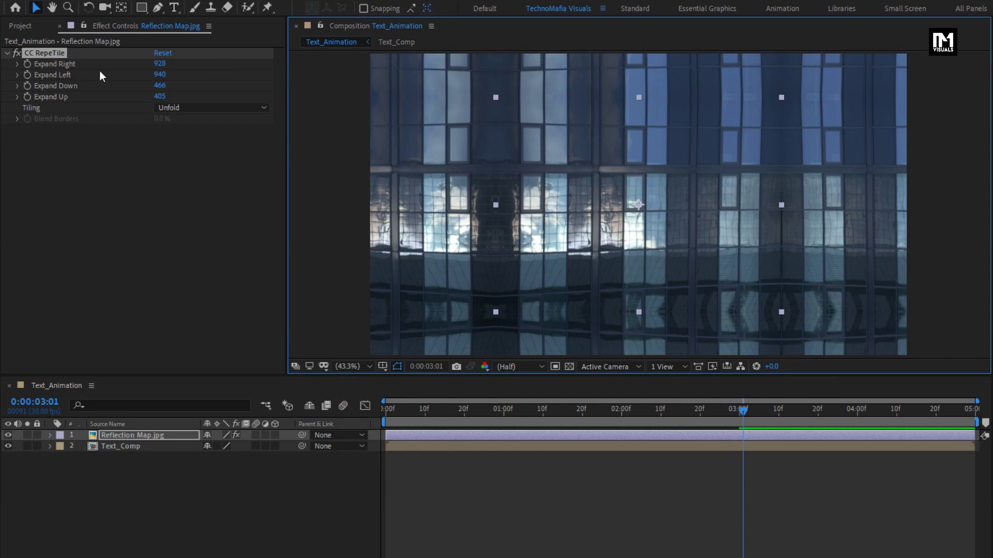
click(7, 53)
- Find the Offset effect and apply it to the Reflection Map layer
click(824, 46)
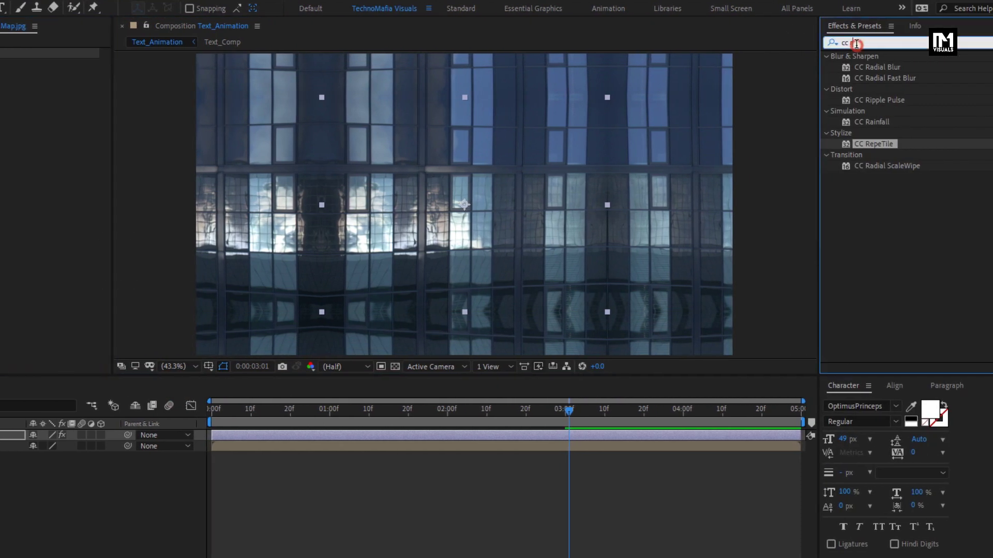
text(off)
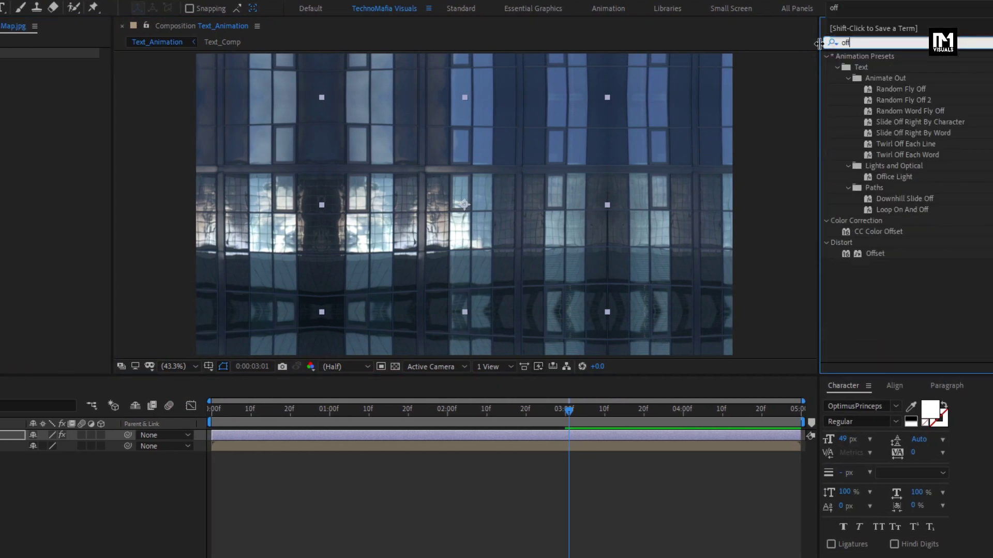
drag(875, 253, 482, 226)
- Keyframe Offset's Shift Center To from 1024, 768 at 0:00 to about 3068.6, 768 at 4:29 and scrub through the motion
click(212, 410)
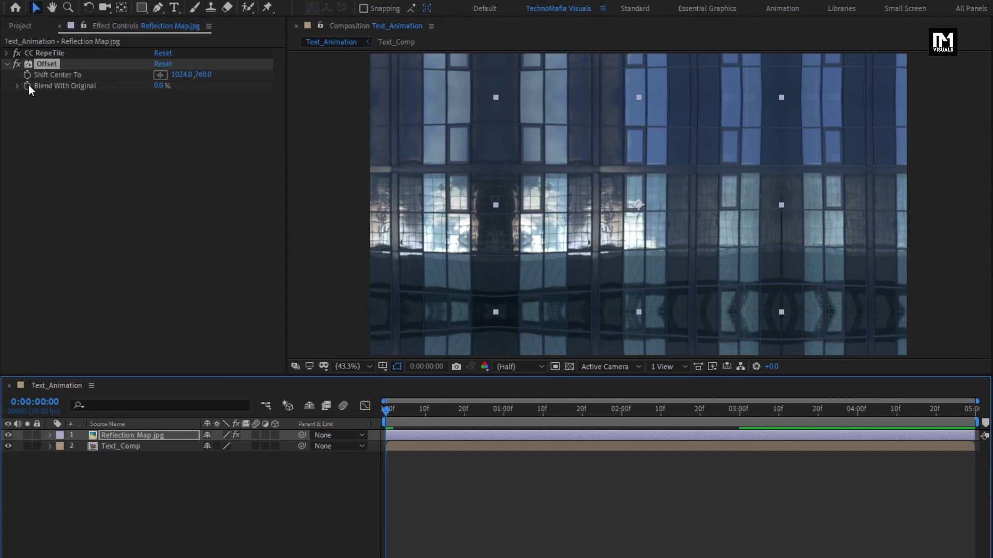
click(28, 75)
drag(389, 412, 975, 418)
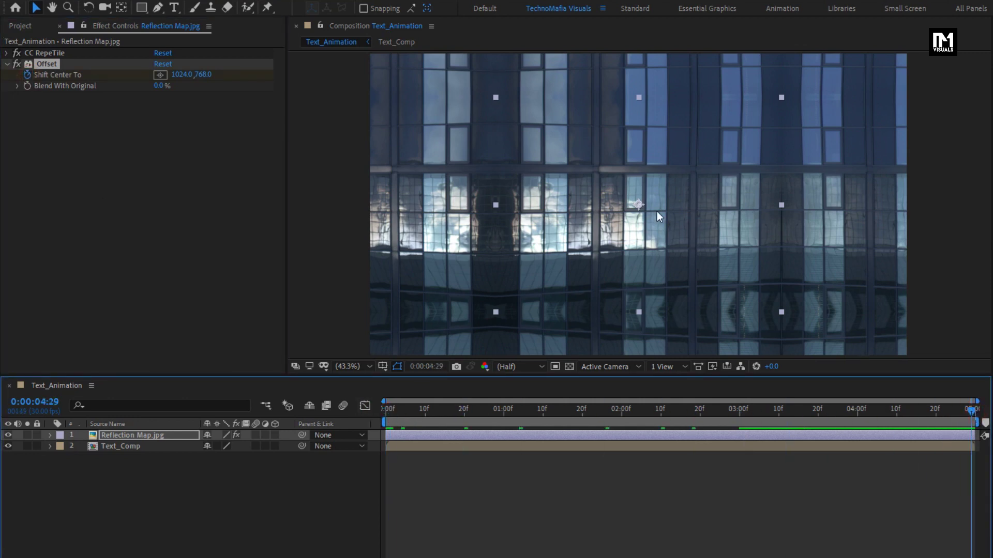
drag(639, 203, 923, 205)
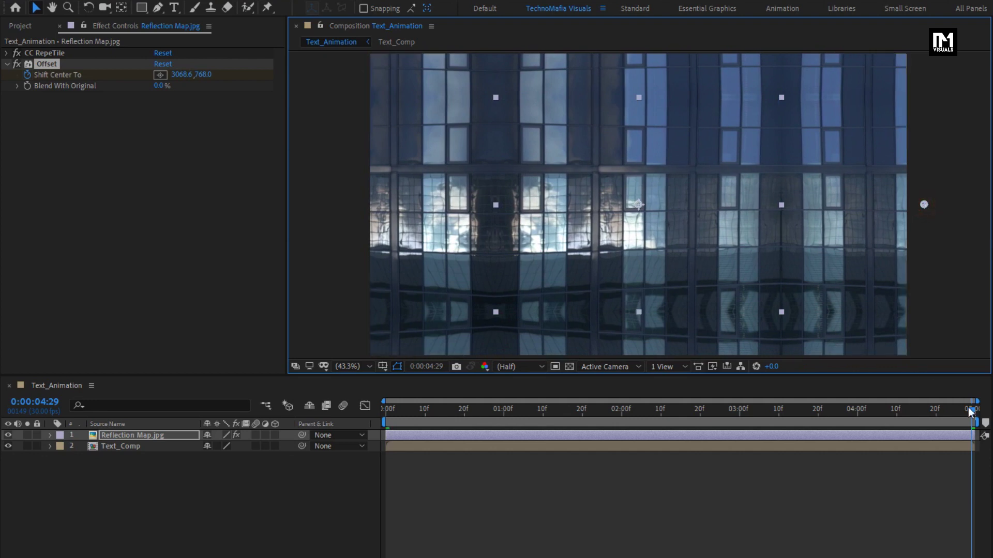
drag(971, 413, 387, 408)
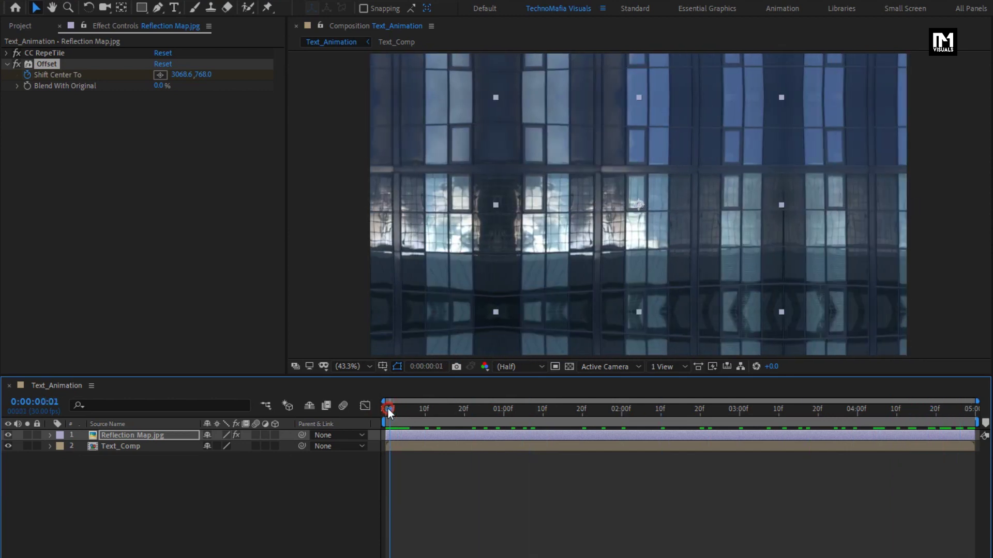
- Pre-compose the Reflection Map layer as Glass, moving all attributes into the new composition
right_click(110, 437)
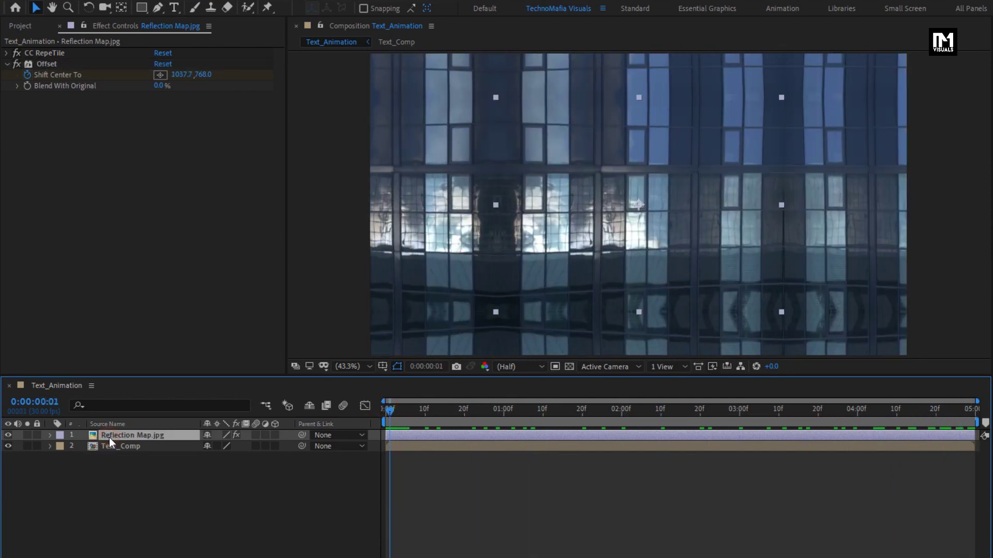
click(137, 384)
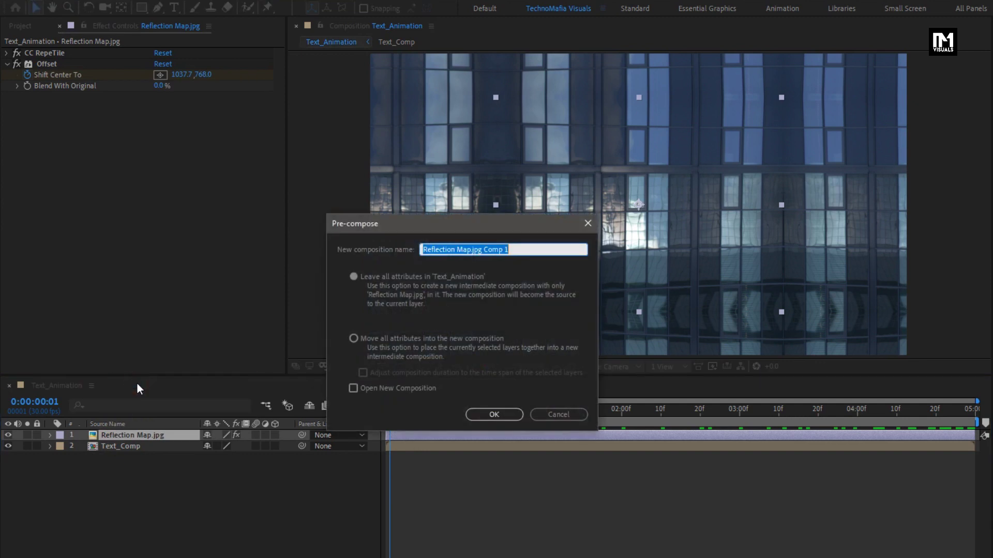
text(Glass)
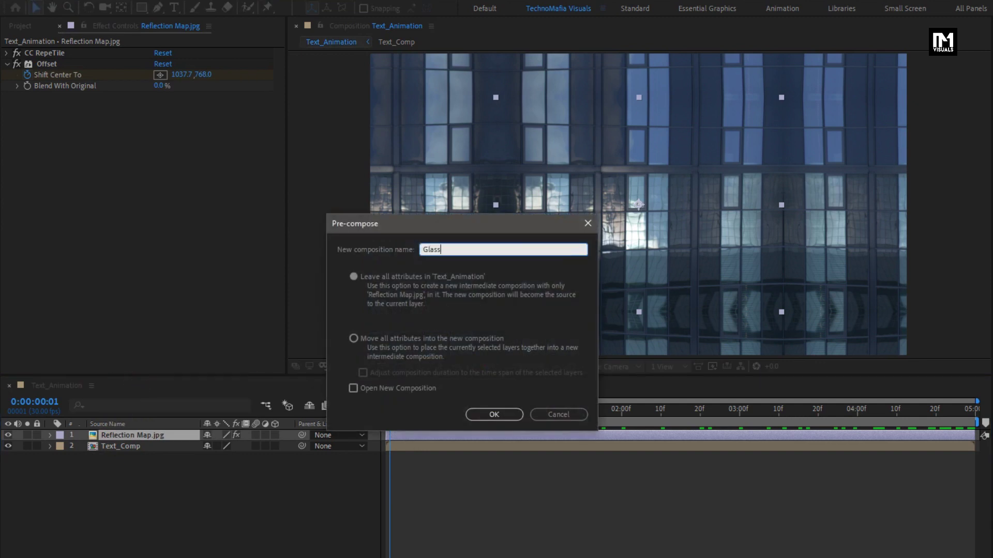
click(354, 339)
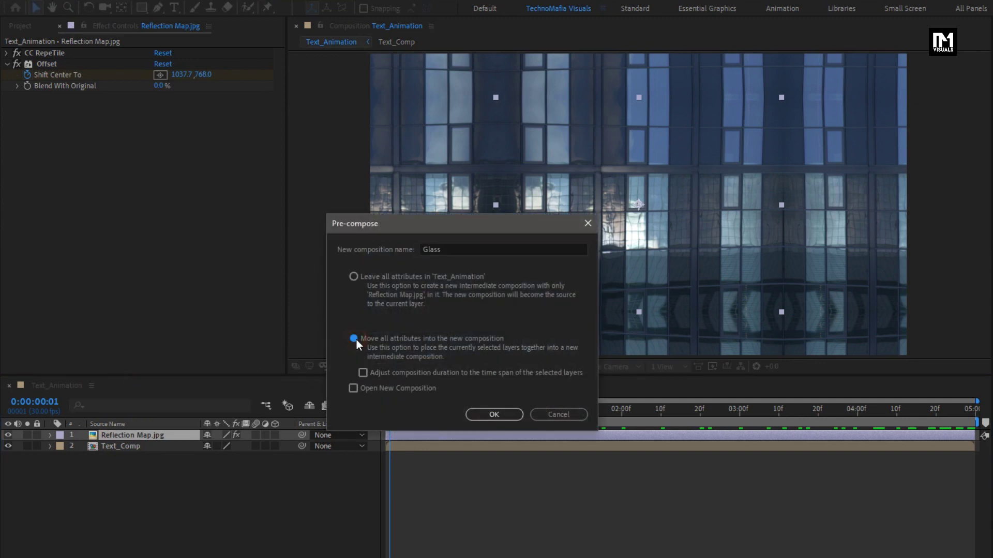
click(487, 414)
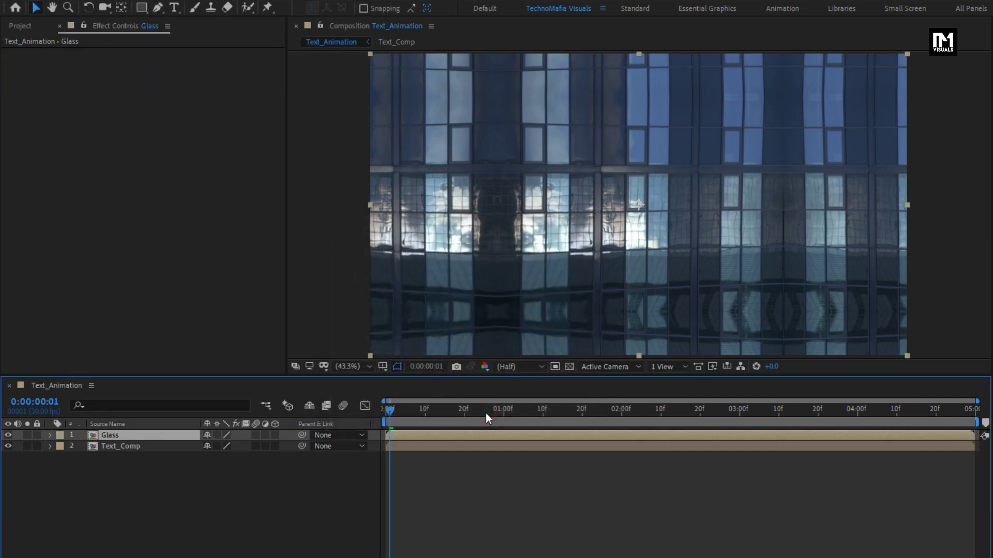
- Move Glass below Text_Comp, set its track matte to Alpha Matte "Text_Comp", and scrub to 3:07 to preview the text
click(146, 437)
drag(145, 437, 126, 457)
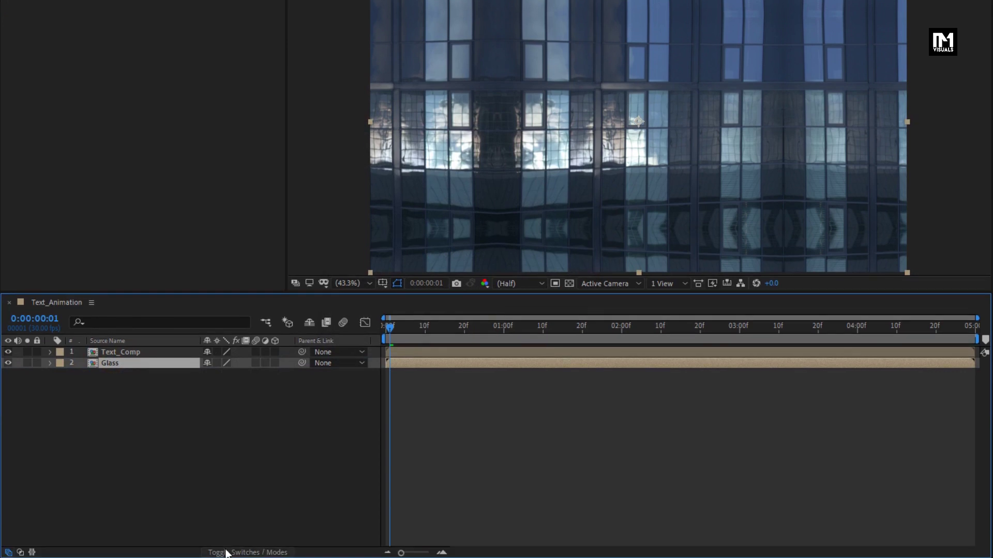
click(225, 551)
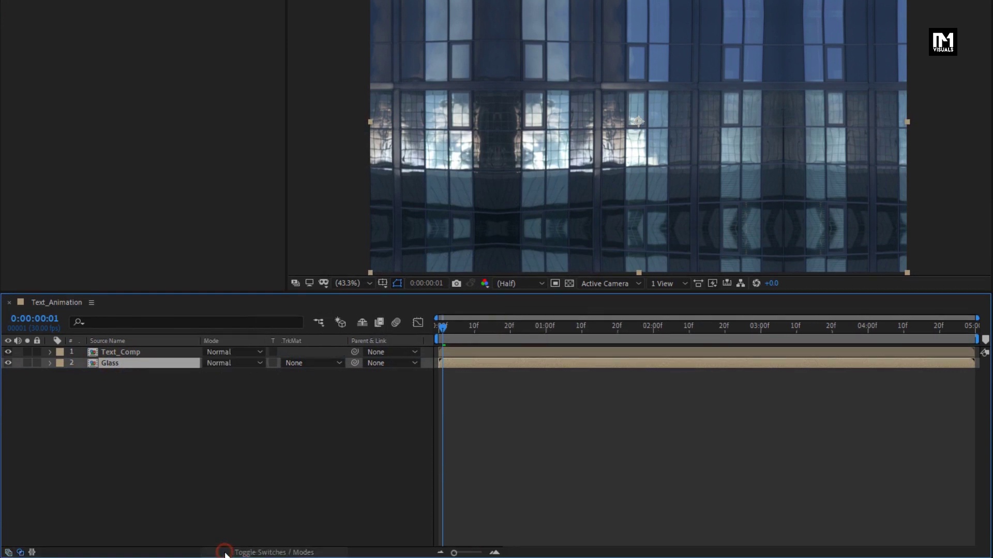
click(302, 364)
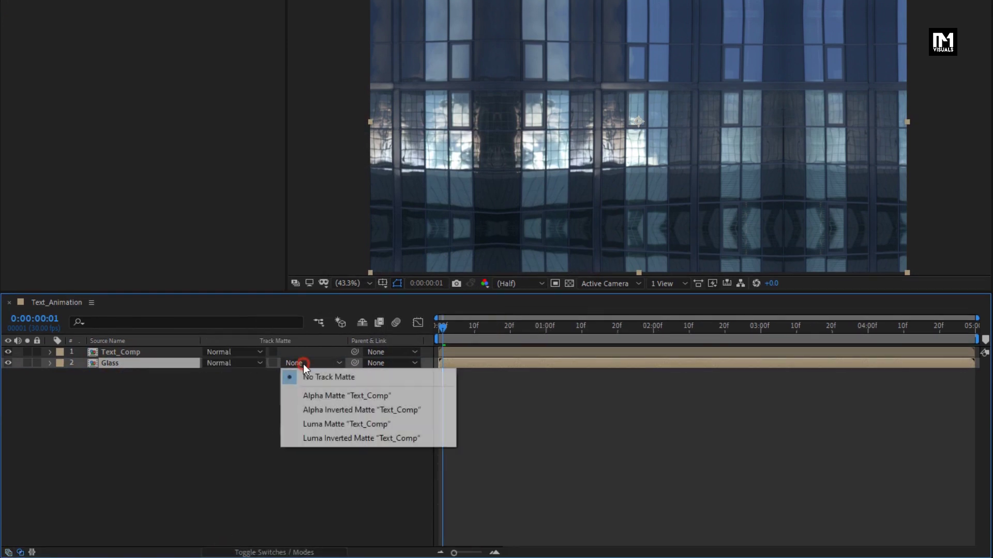
click(395, 397)
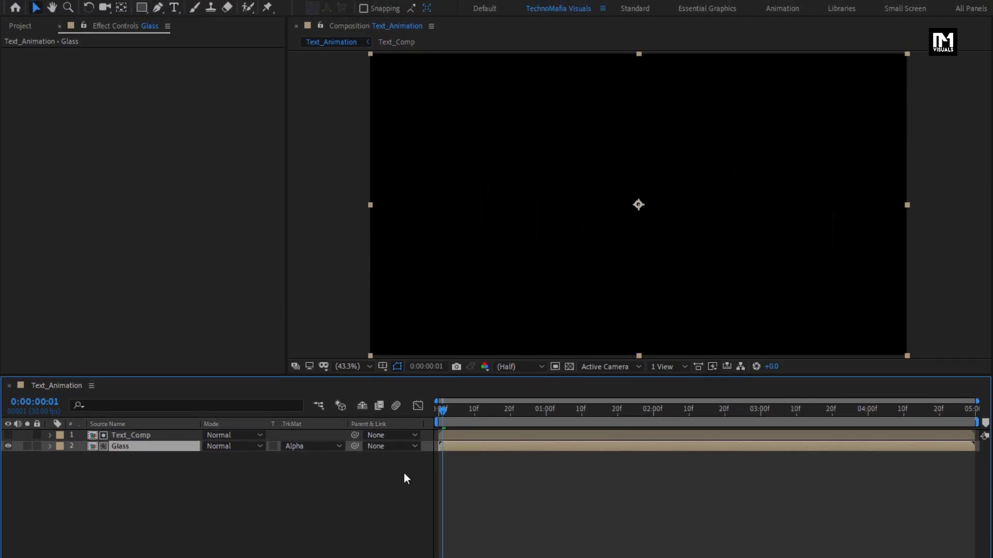
drag(460, 416, 785, 418)
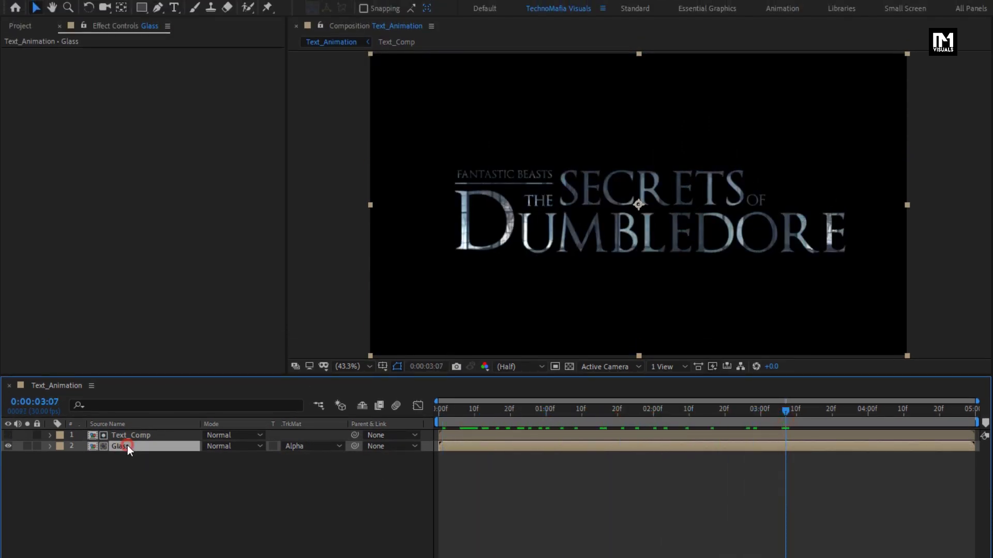
- Find the CC Glass effect and apply it to the Glass layer
click(860, 43)
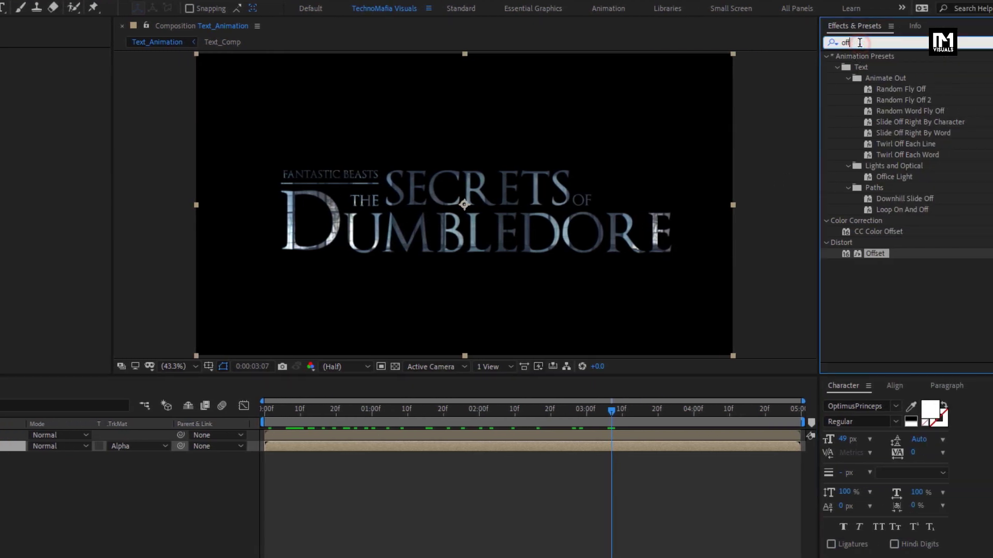
key(BackSpace)
key(BackSpace)
key(BackSpace)
text(cc gl)
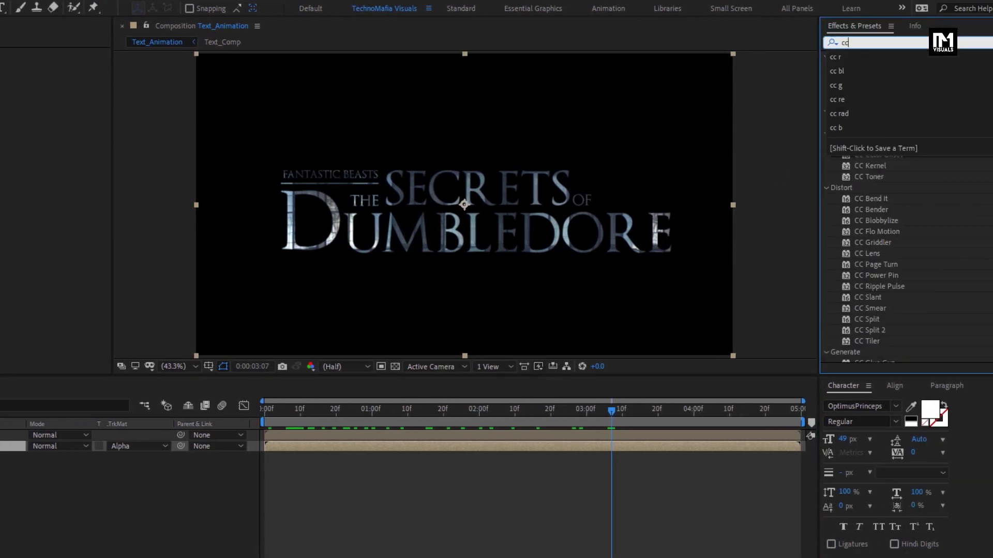
drag(869, 111, 538, 191)
drag(222, 375, 83, 445)
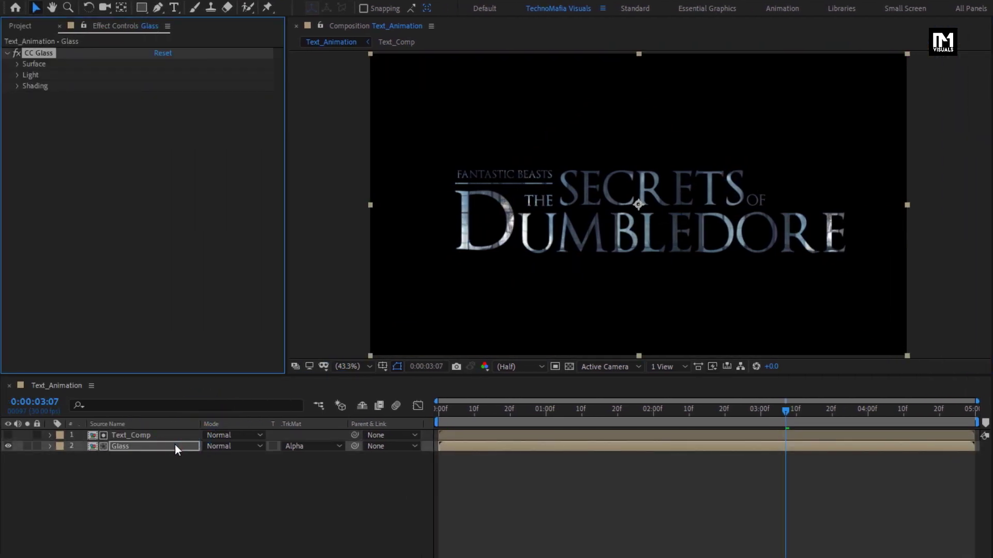
- In CC Glass's Surface settings, use Text_Comp as the Bump Map and set Softness to 45
click(19, 63)
click(172, 73)
click(189, 106)
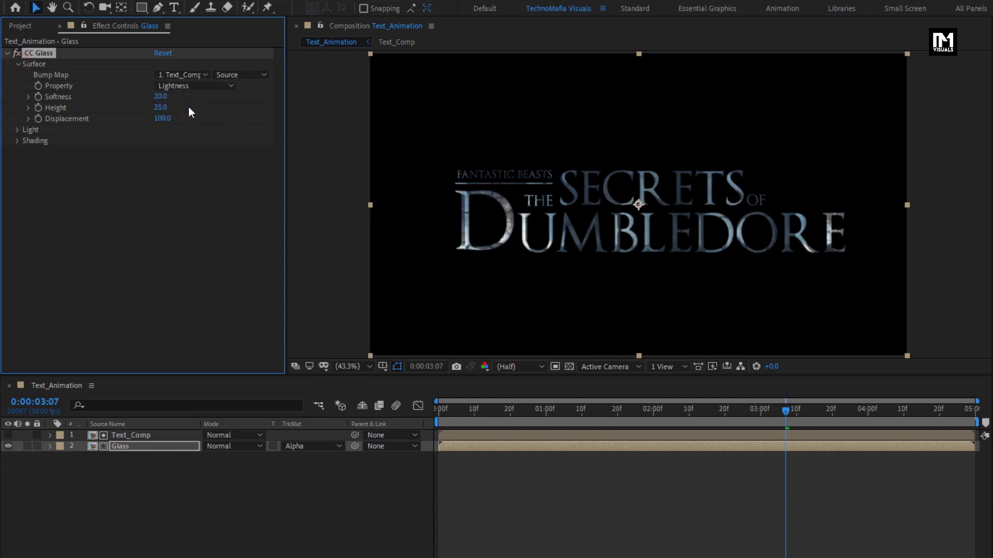
click(160, 96)
text(45)
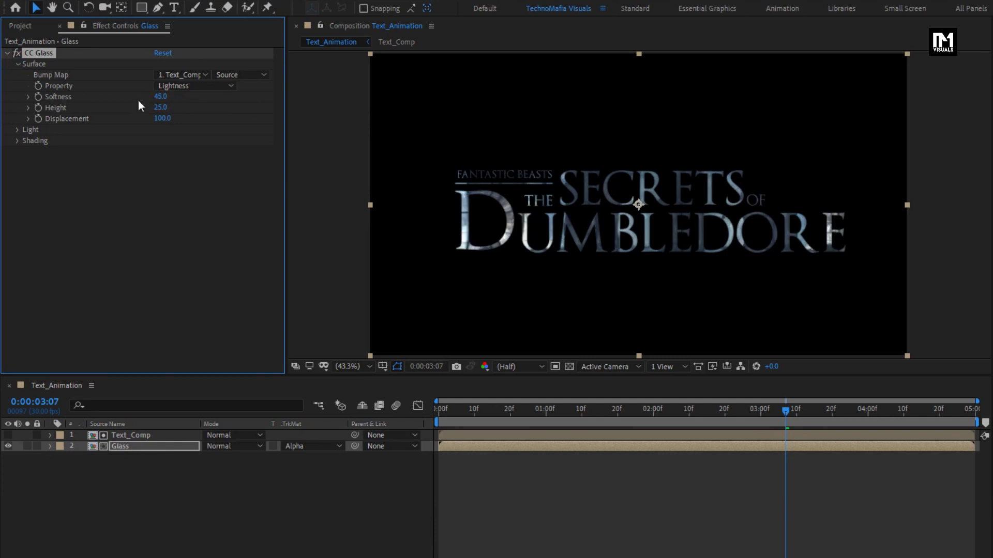
- Set the CC Glass surface Height to -50 and Displacement to -400 on the Glass layer
click(160, 107)
text(-50)
key(Return)
click(163, 118)
text(-40)
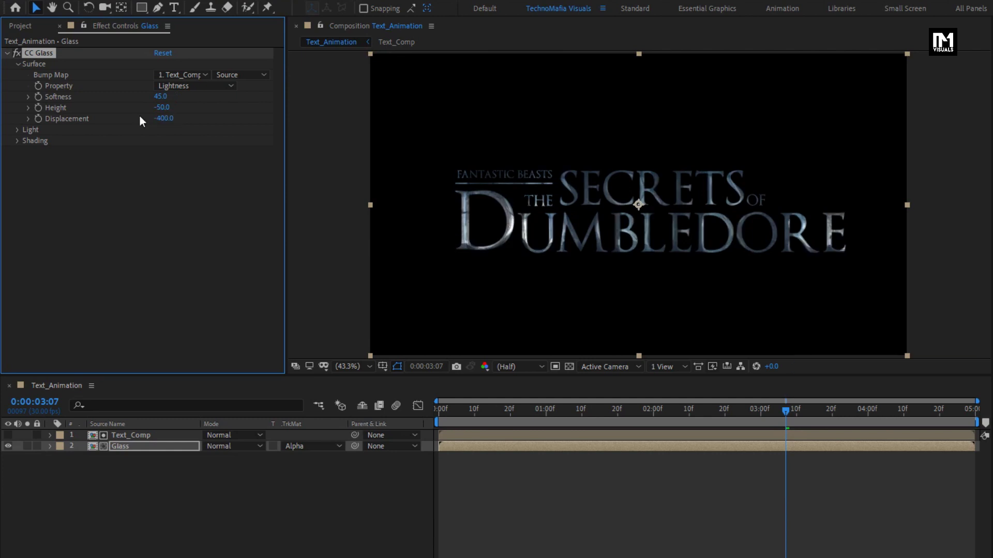
- Change the CC Glass light type to Point Light and move its position to about 632, 408 near the end of "Fantastic Beasts"
click(17, 131)
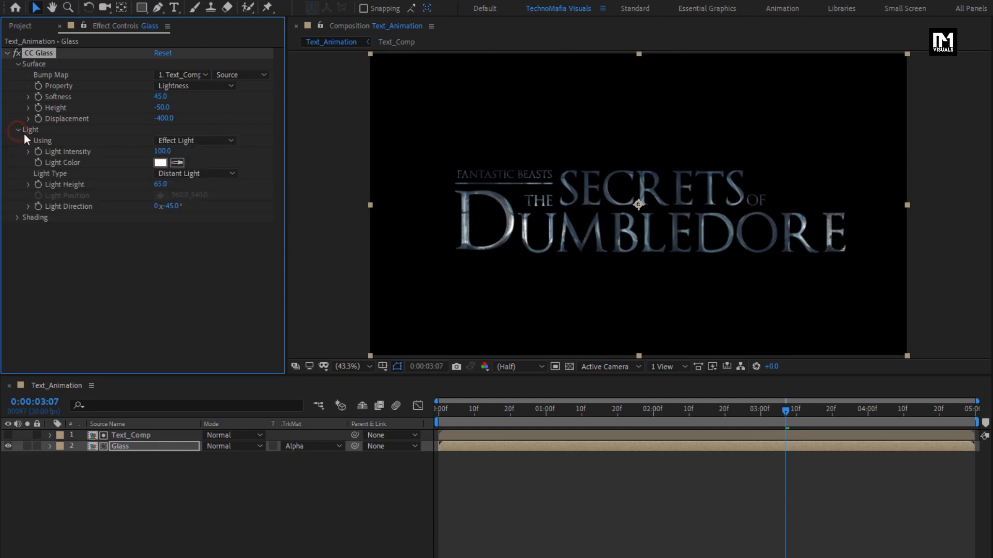
click(191, 174)
click(210, 201)
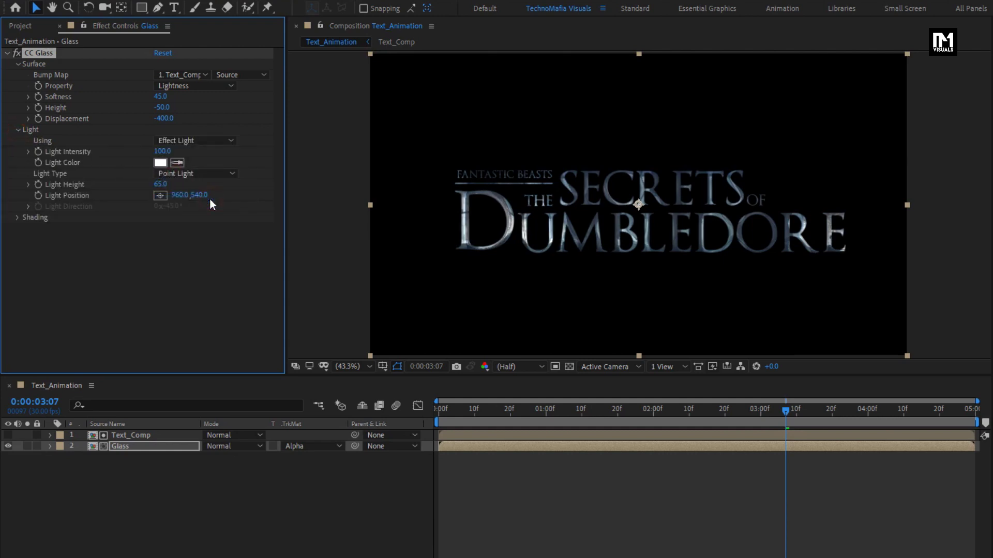
mouse_move(639, 205)
mouse_down()
mouse_move(672, 200)
mouse_move(566, 178)
mouse_up()
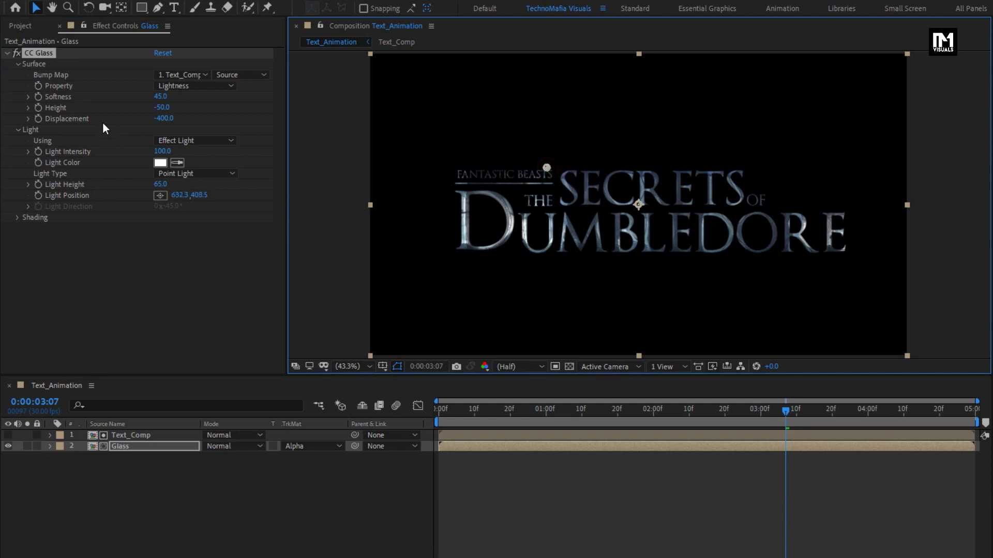
click(6, 54)
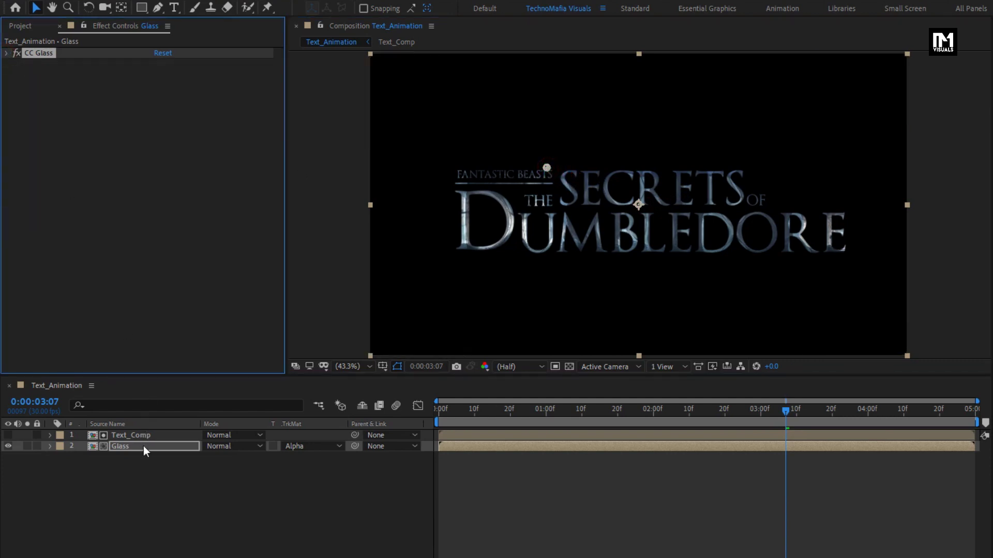
- Find the CC Blobbylize effect and apply it to the Glass layer
click(866, 45)
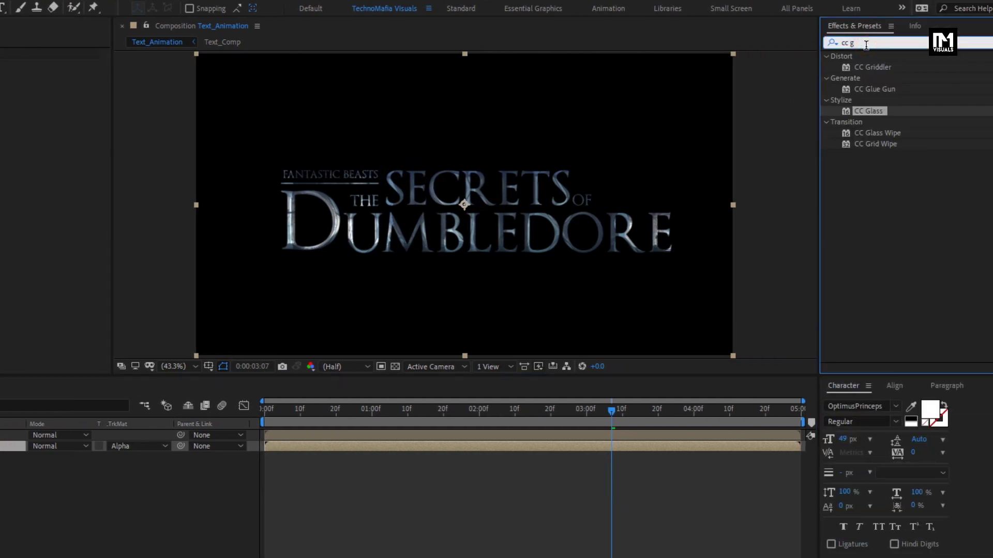
key(BackSpace)
text(bl)
click(880, 67)
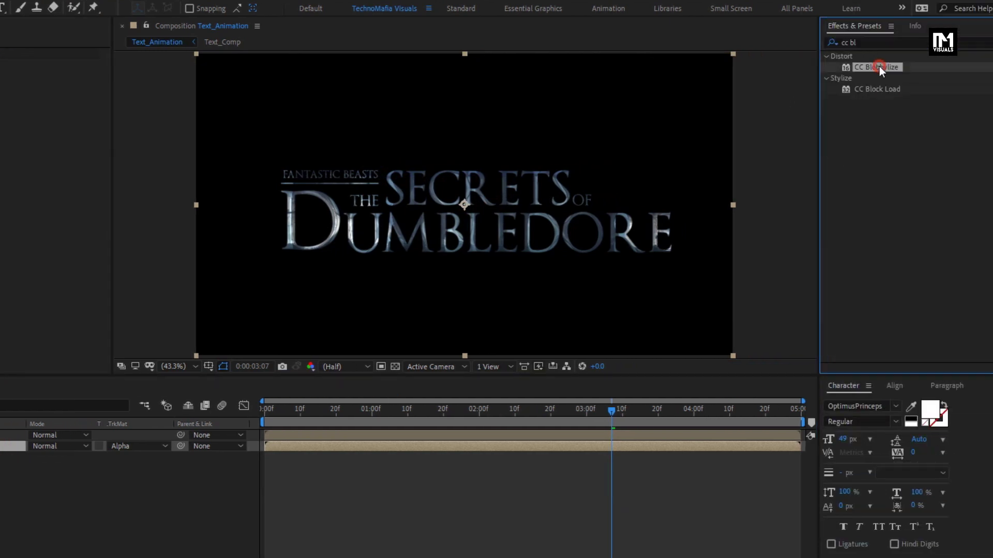
drag(879, 67, 172, 452)
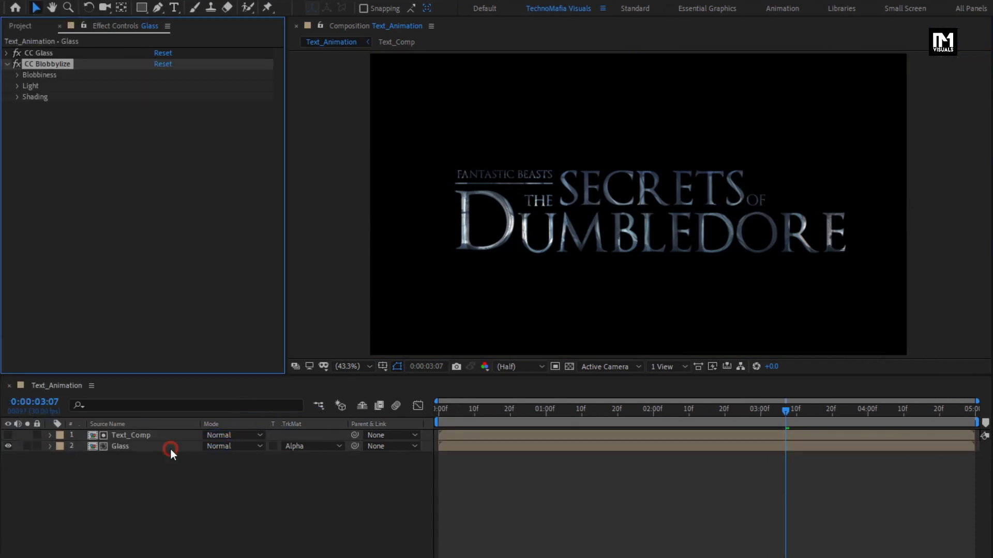
- In CC Blobbylize's Blobbiness settings, use Text_Comp as the Blob Layer, with Softness 8 and Cut Away 3
click(17, 75)
click(175, 85)
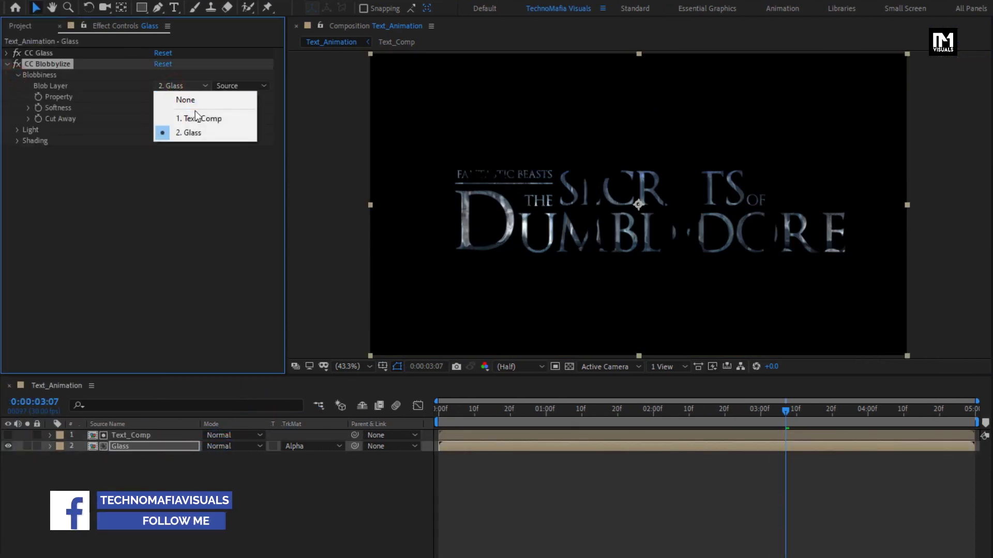
click(228, 119)
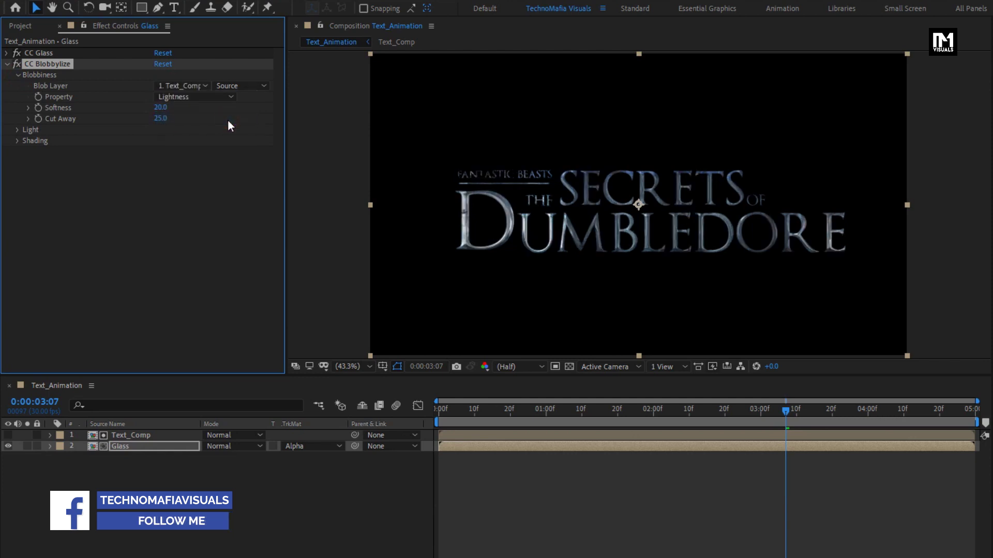
click(158, 109)
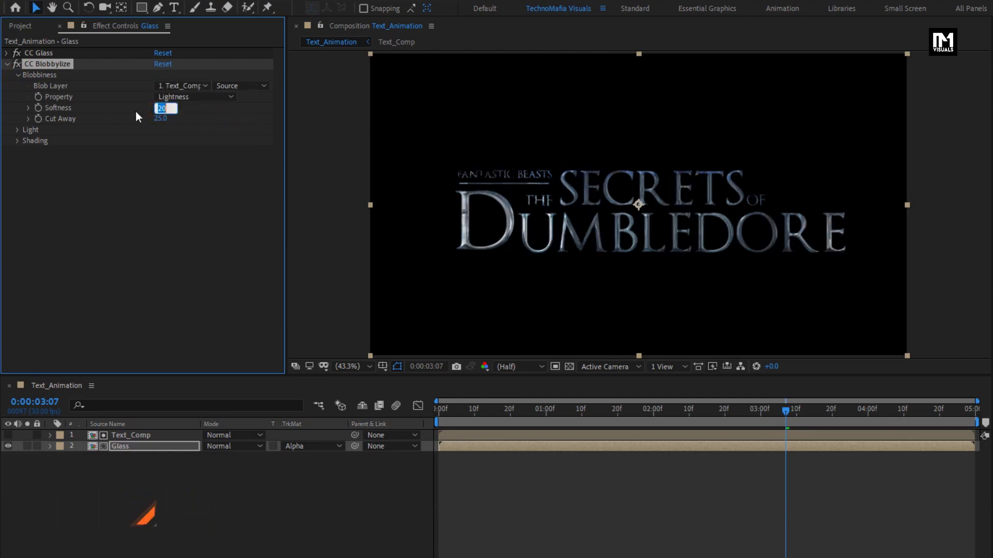
text(8)
key(Return)
click(158, 118)
text(3)
key(Return)
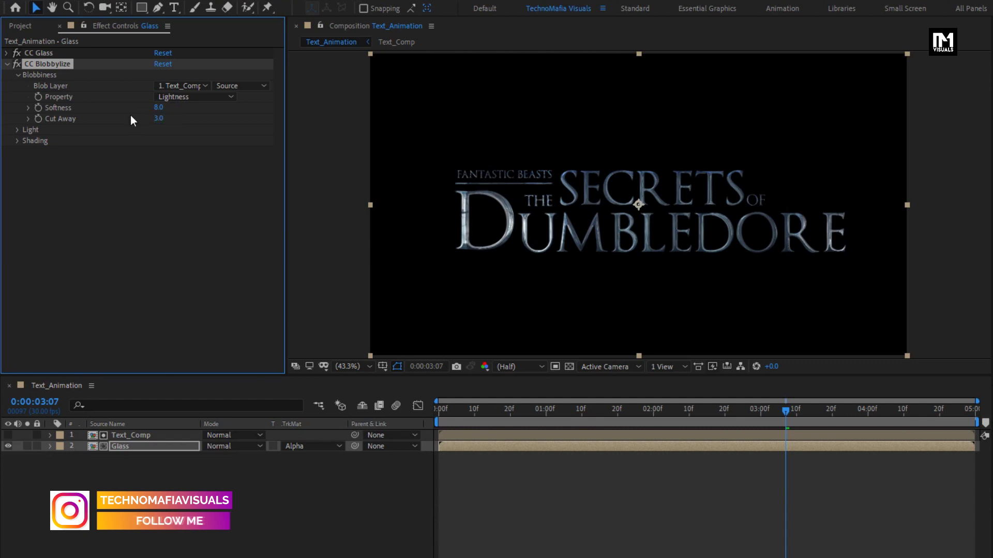
- Change the CC Blobbylize light type to Point Light and move its position to about 607, 478 above "The"
click(19, 130)
click(190, 173)
click(192, 199)
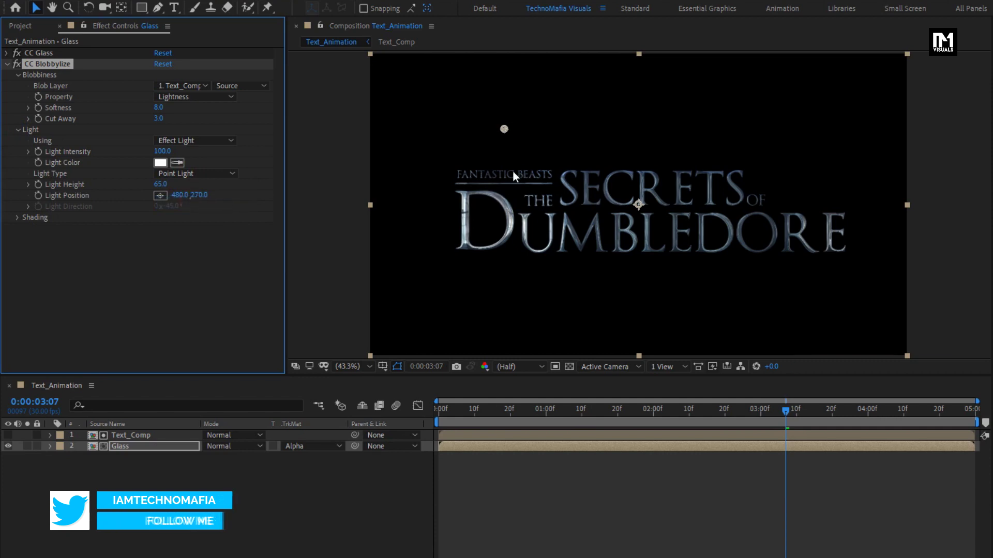
drag(506, 129, 542, 188)
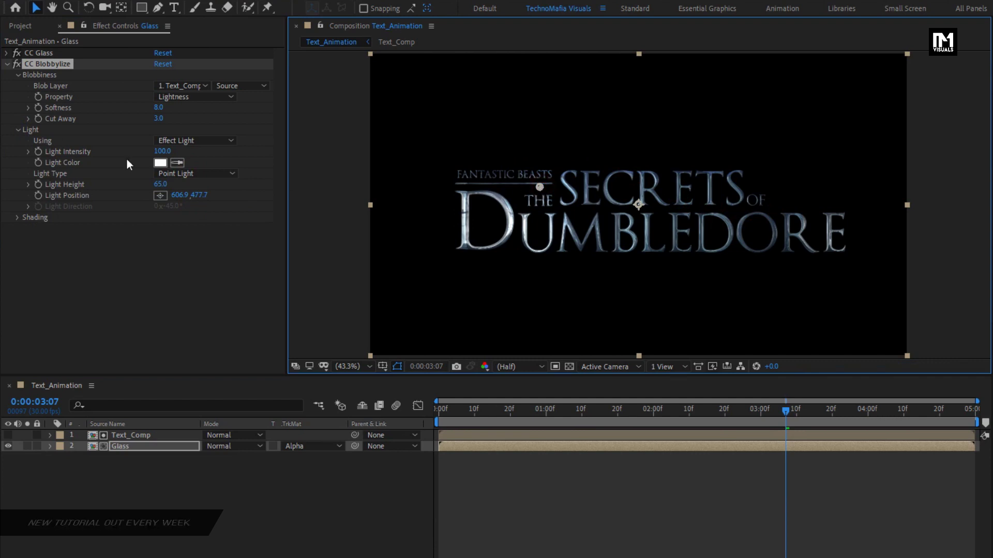
click(8, 65)
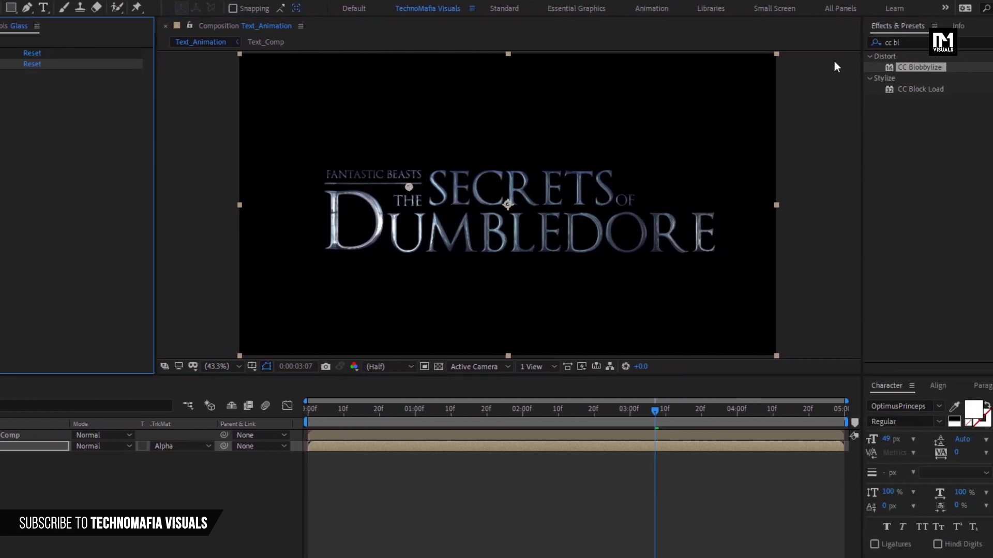
- Find the Curves color correction effect and apply it to the Glass layer
click(830, 44)
text(curv)
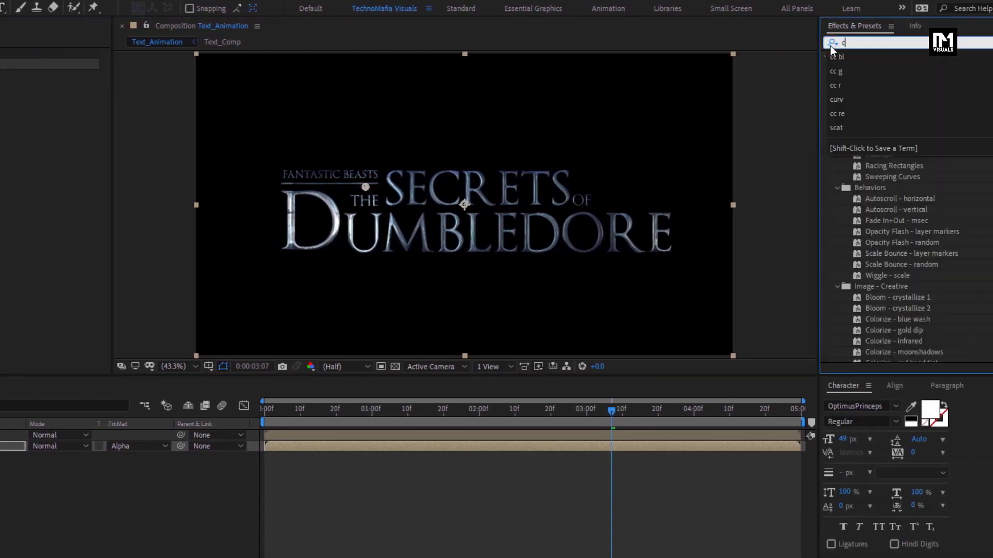
double_click(879, 100)
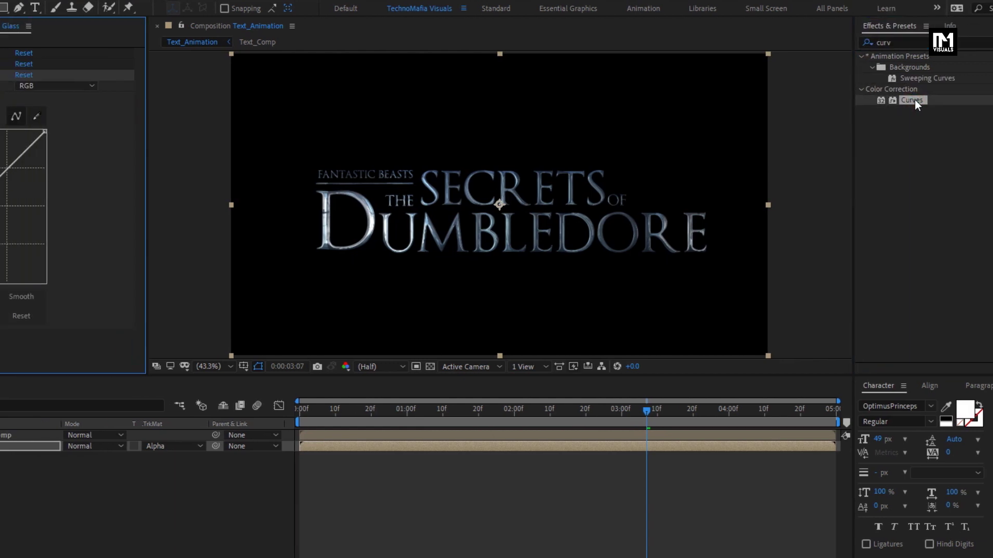
- Shape the RGB curve into an S by raising the highlights and lowering the shadows to boost contrast
drag(151, 169, 128, 153)
drag(63, 224, 70, 253)
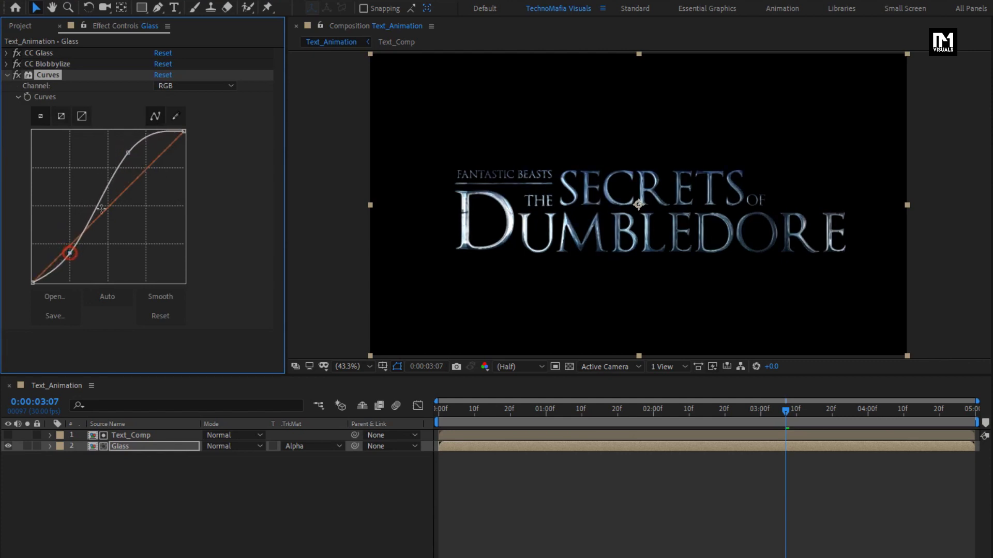
drag(128, 152, 136, 151)
drag(68, 255, 69, 258)
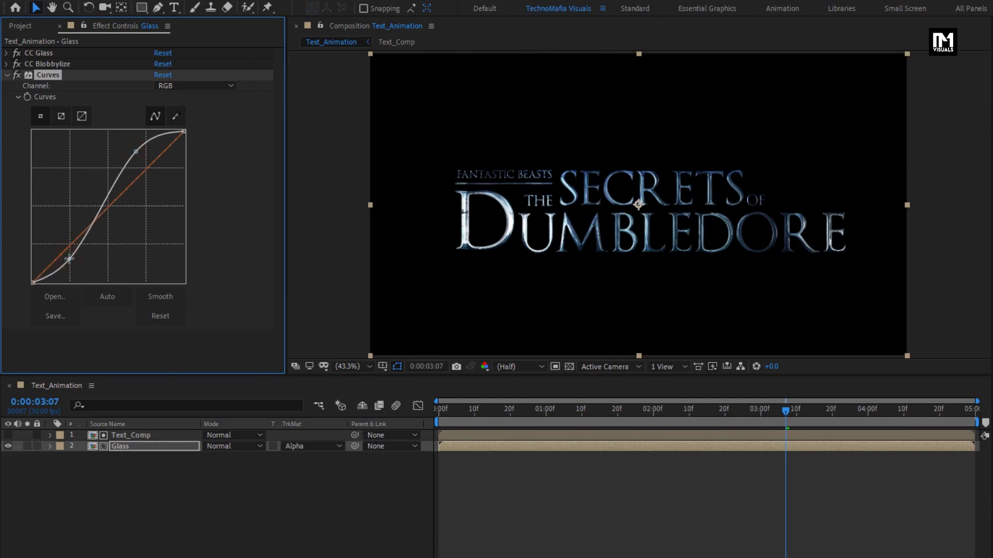
- Create a new composition from the Flare.png footage
click(21, 25)
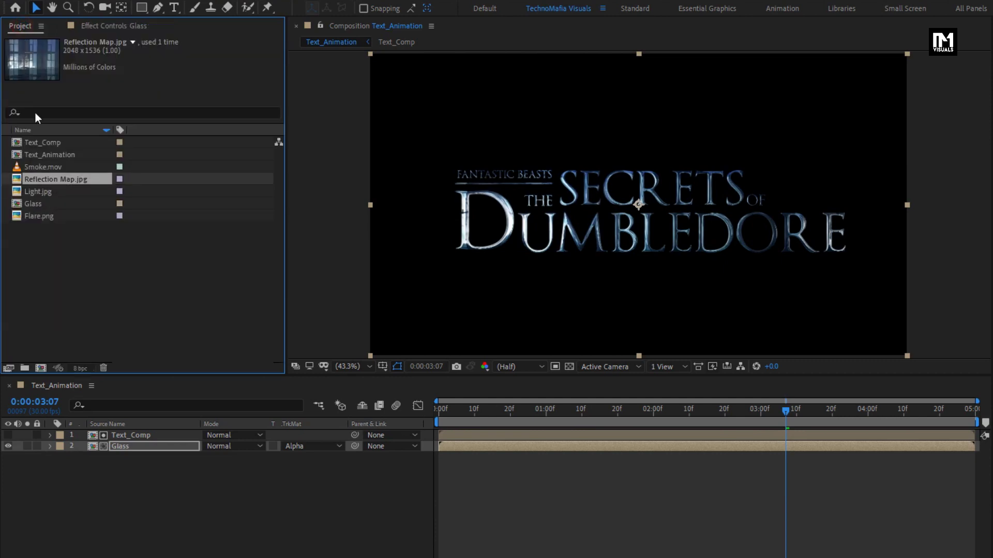
click(47, 192)
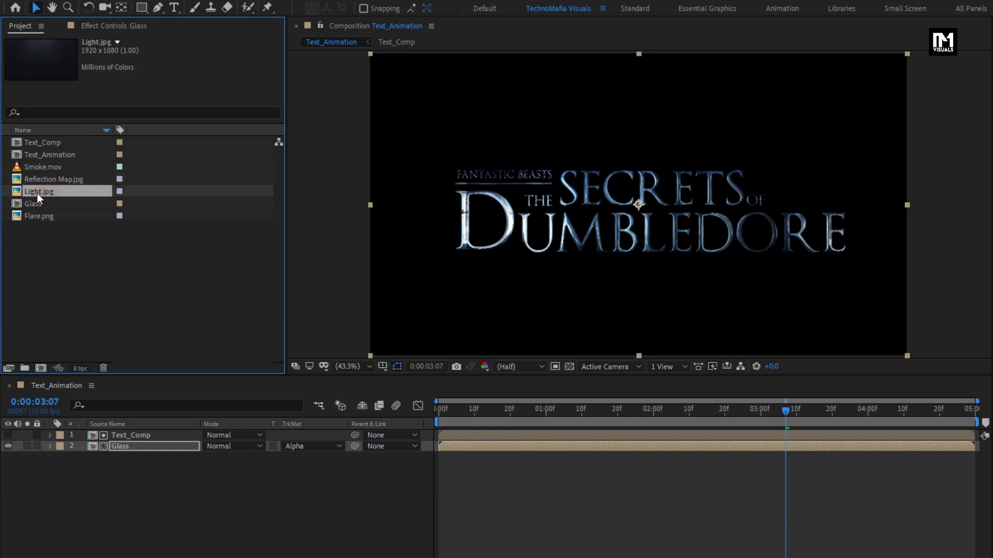
click(43, 217)
drag(30, 218, 39, 367)
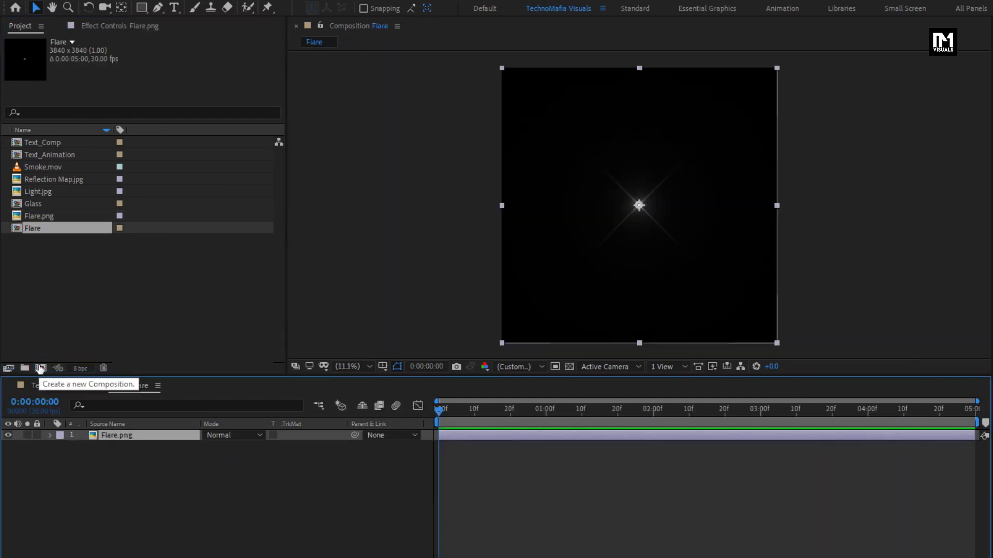
- Set the Flare composition's duration to 0:00:02:00 in its composition settings
click(69, 6)
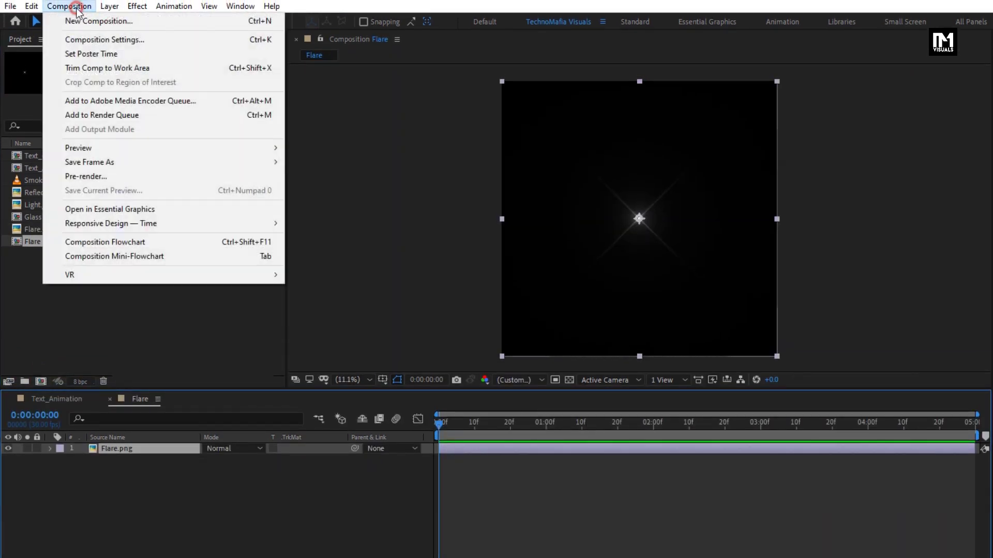
click(131, 40)
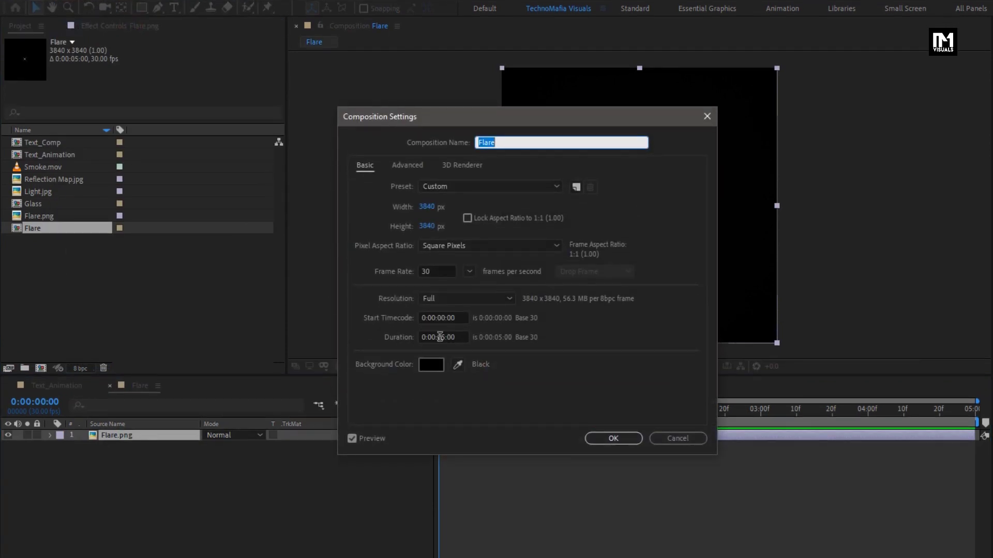
click(442, 337)
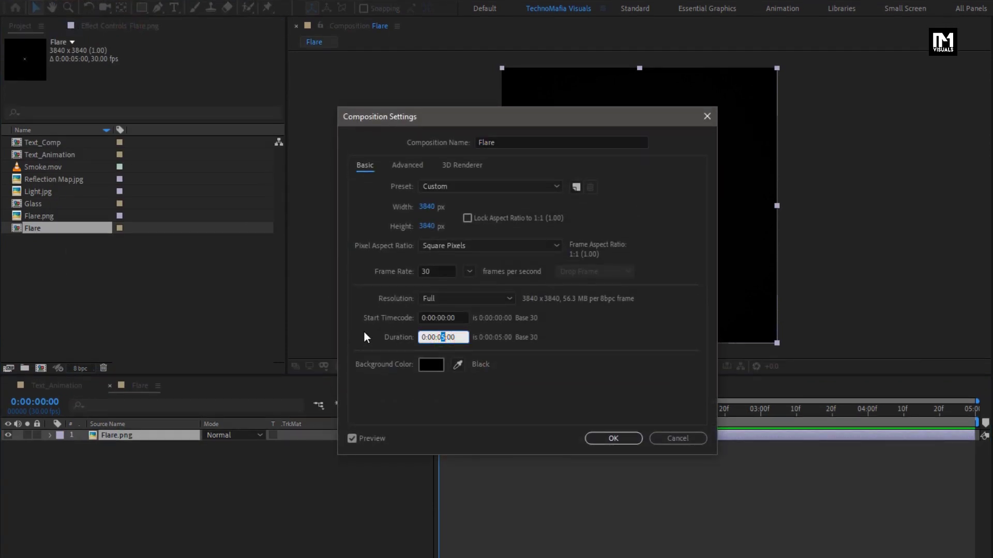
text(2)
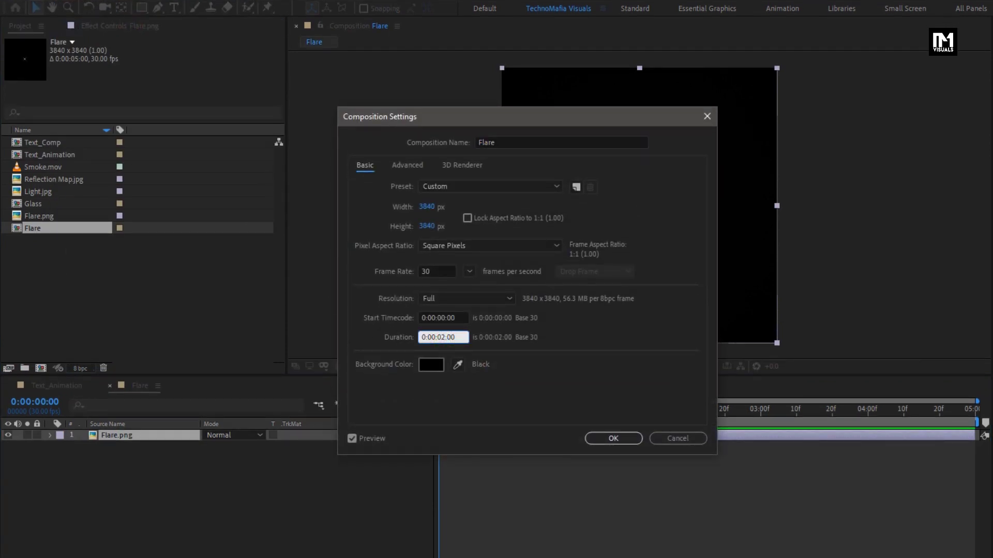
click(615, 439)
- Animate Flare.png's Rotation with keyframes from 0° at the first frame to 90° at 0:00:01:29
key(r)
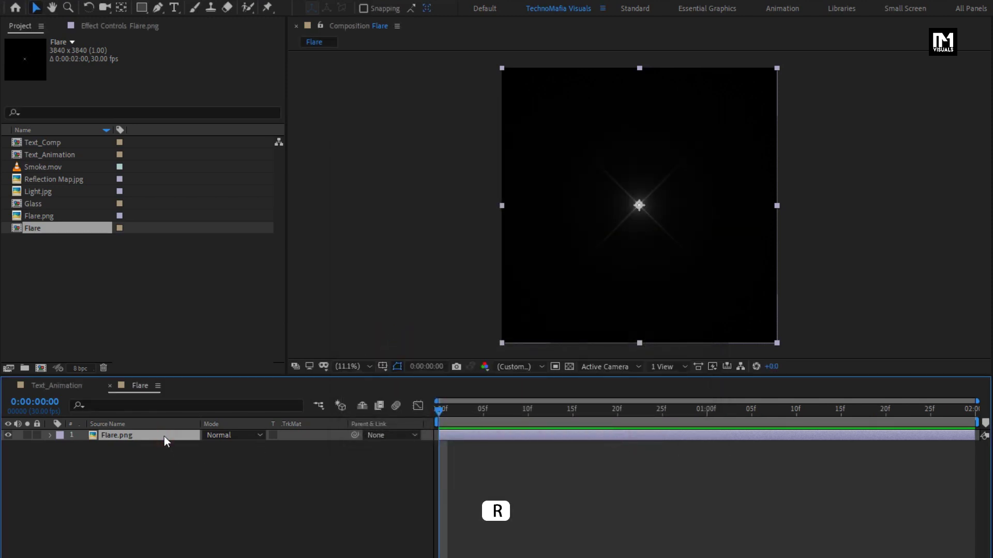
key(r)
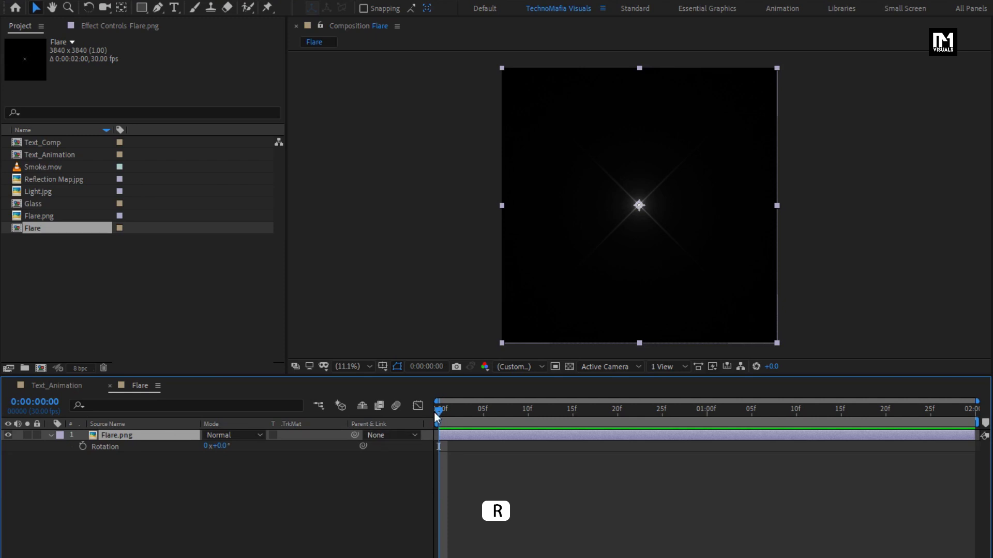
click(83, 447)
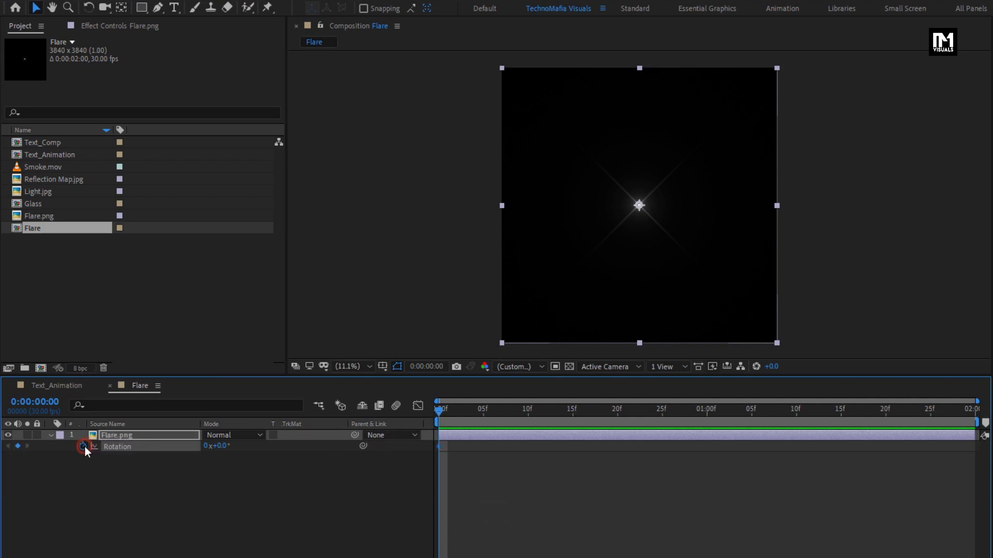
drag(441, 411, 975, 414)
click(222, 446)
text(90)
key(Return)
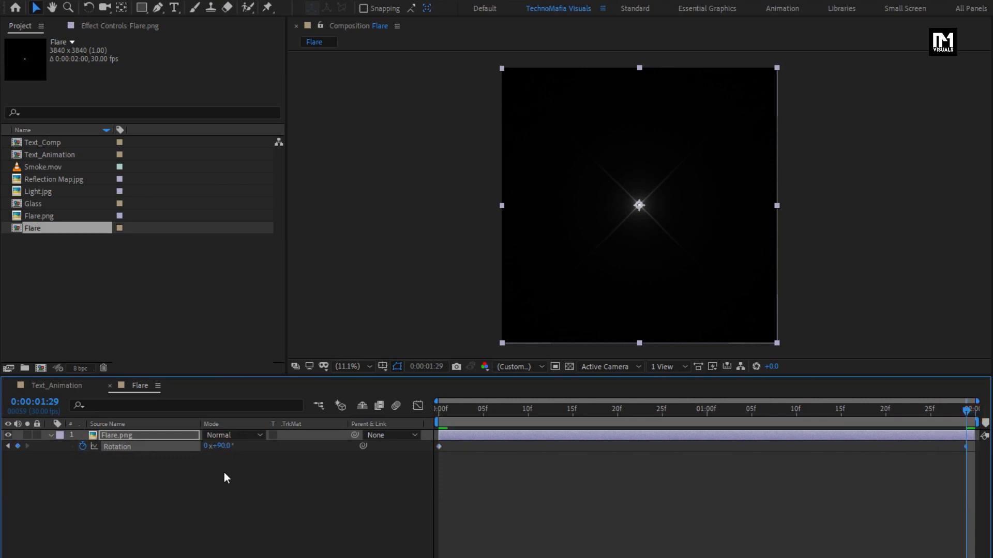
mouse_move(965, 417)
mouse_down()
mouse_move(427, 417)
mouse_move(975, 416)
mouse_up()
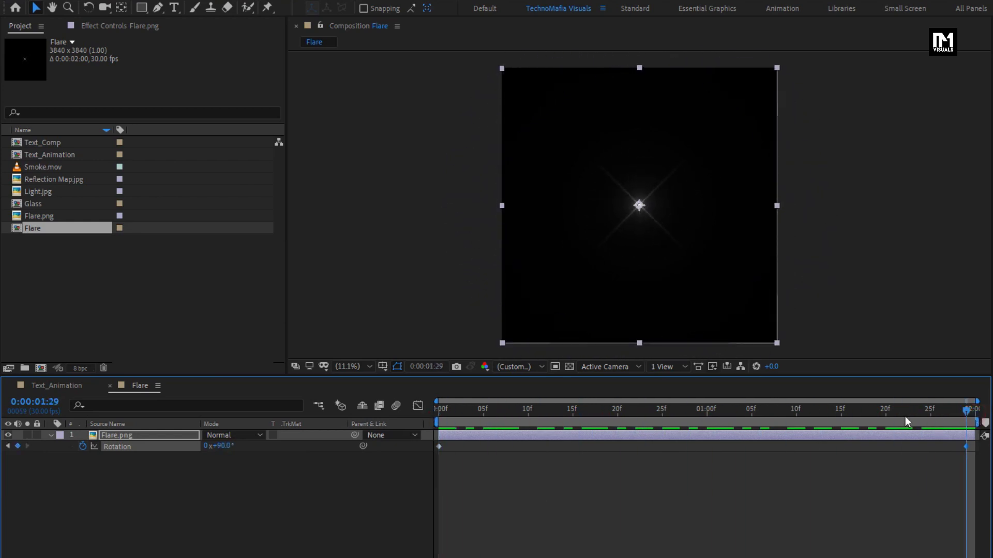
- Animate Flare.png's Scale with keyframes of 100% at 0:00:00:20 and 0% at the first frame
click(182, 435)
key(s)
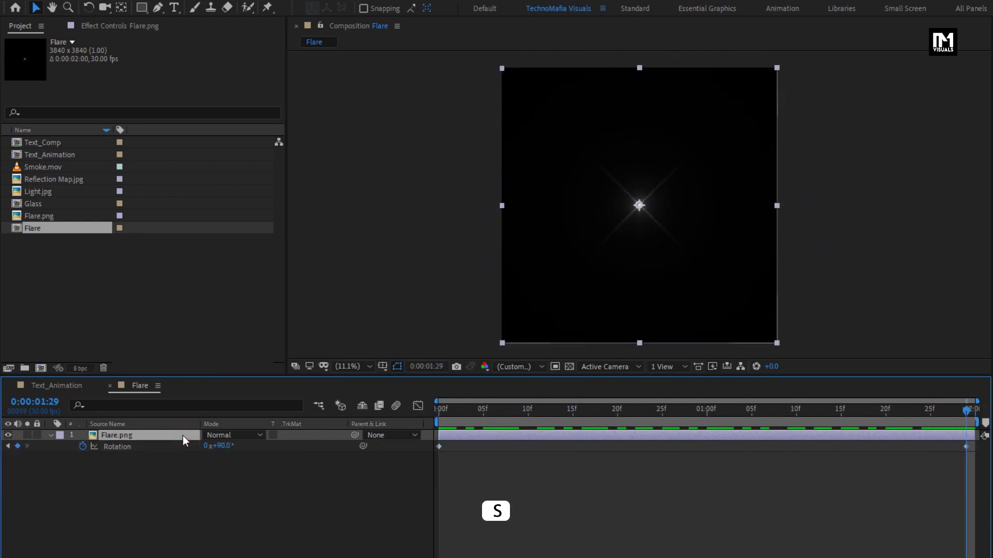
drag(438, 417, 618, 414)
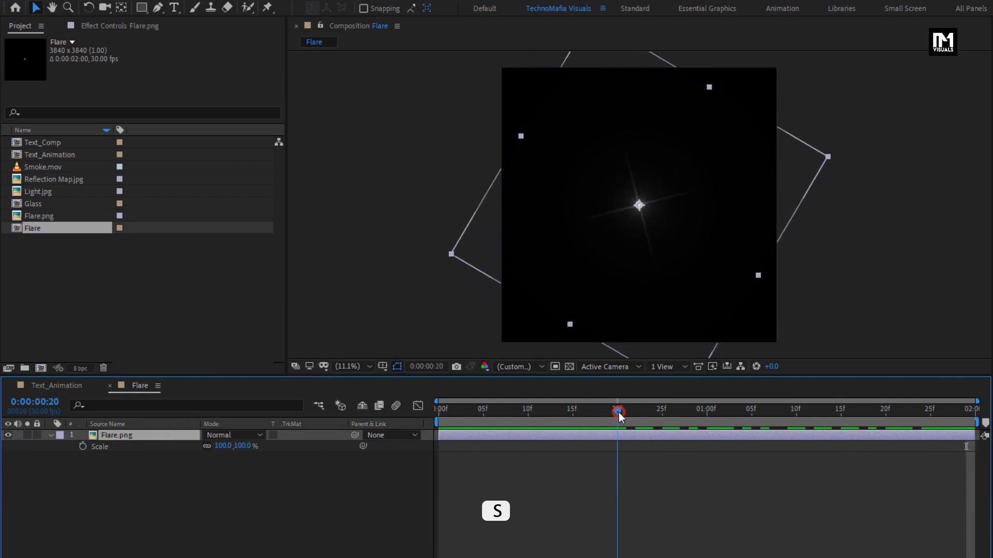
click(83, 446)
drag(575, 412, 407, 412)
click(243, 446)
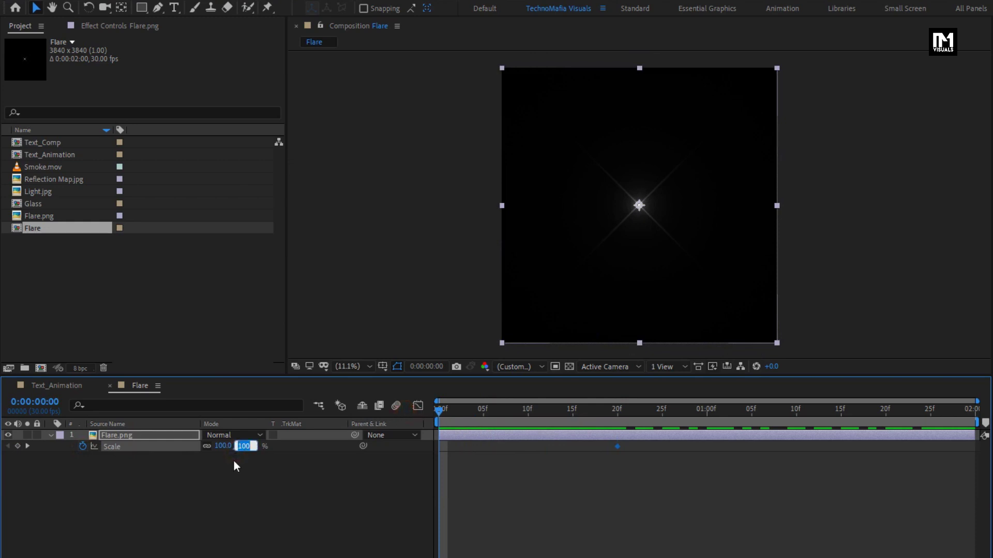
key(Return)
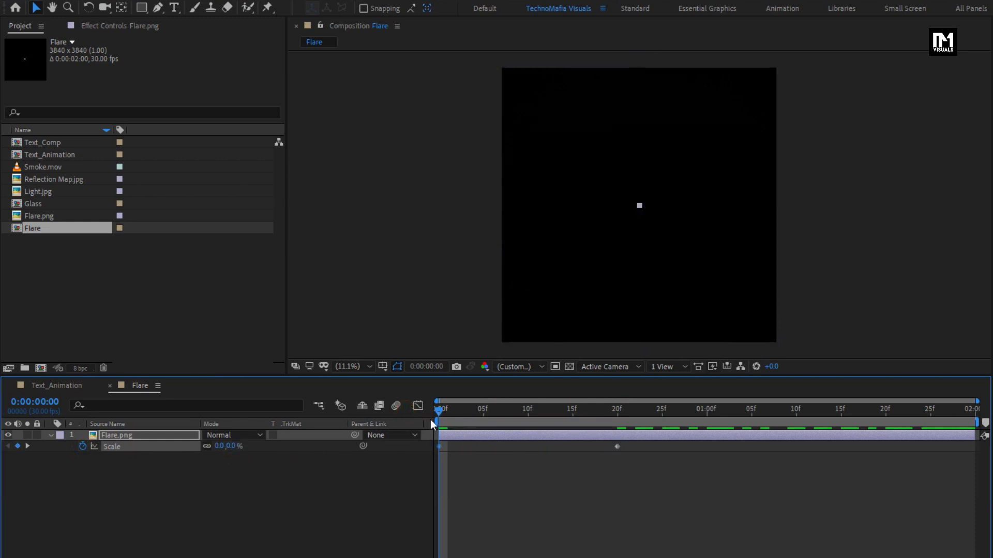
- Add Scale keyframes to Flare.png, holding 100% at 0:00:01:10 and reaching 0% at 0:00:01:29
drag(439, 409, 796, 412)
click(18, 446)
drag(796, 413, 967, 409)
click(237, 446)
text(00)
key(Return)
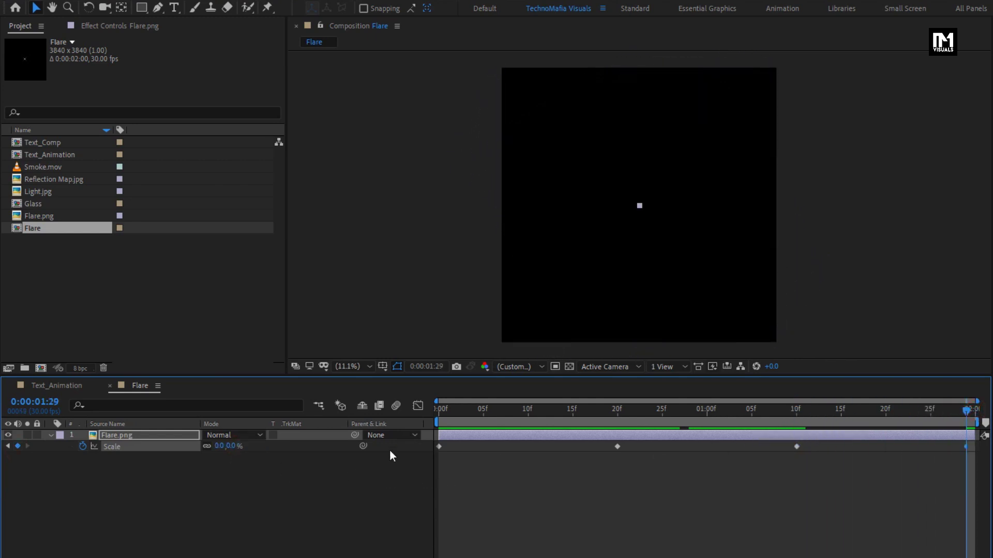
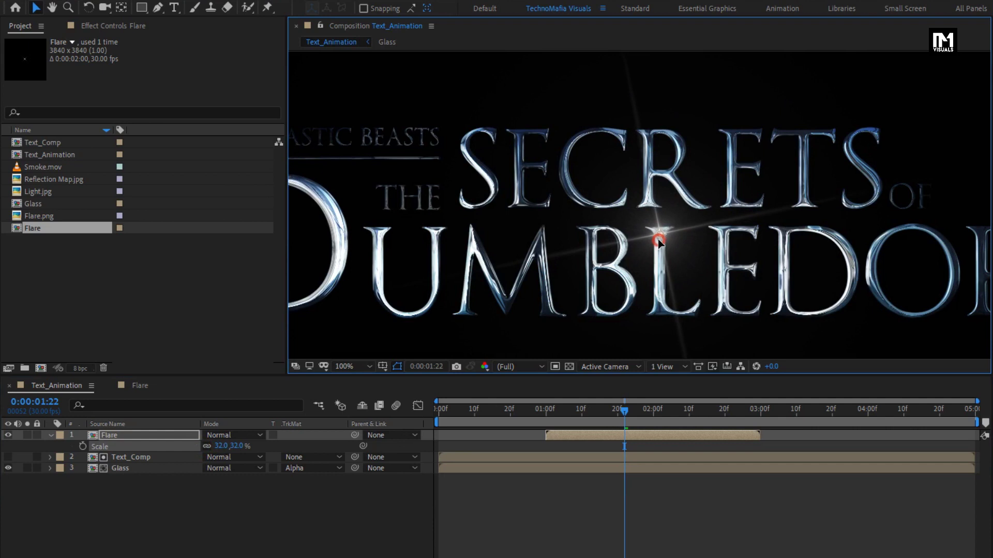
- Duplicate the Flare layer, place the copy at the upper end of the last S in SECRETS, and start it at about 0:00:01:20
key(ctrl+d)
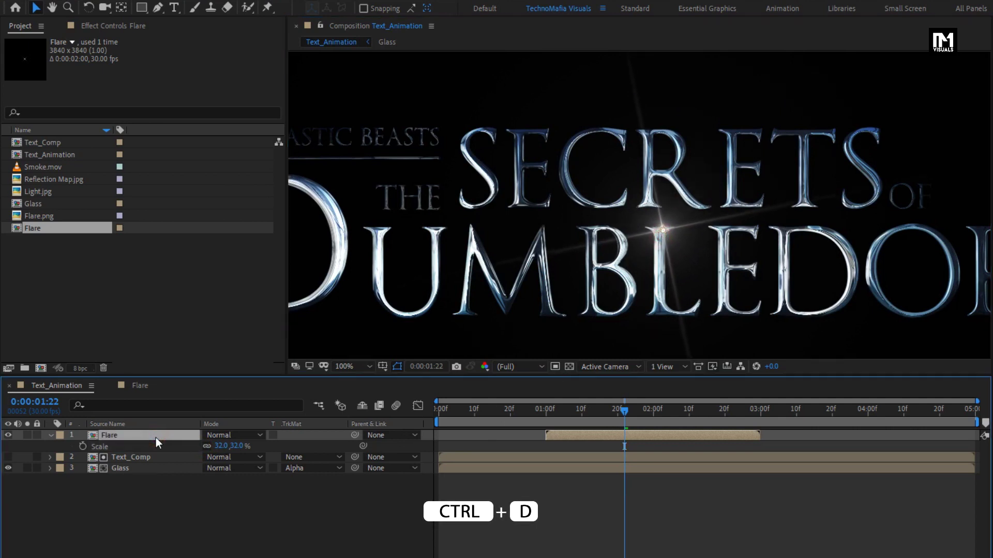
key(ctrl+d)
drag(659, 231, 874, 135)
drag(585, 435, 656, 434)
click(696, 410)
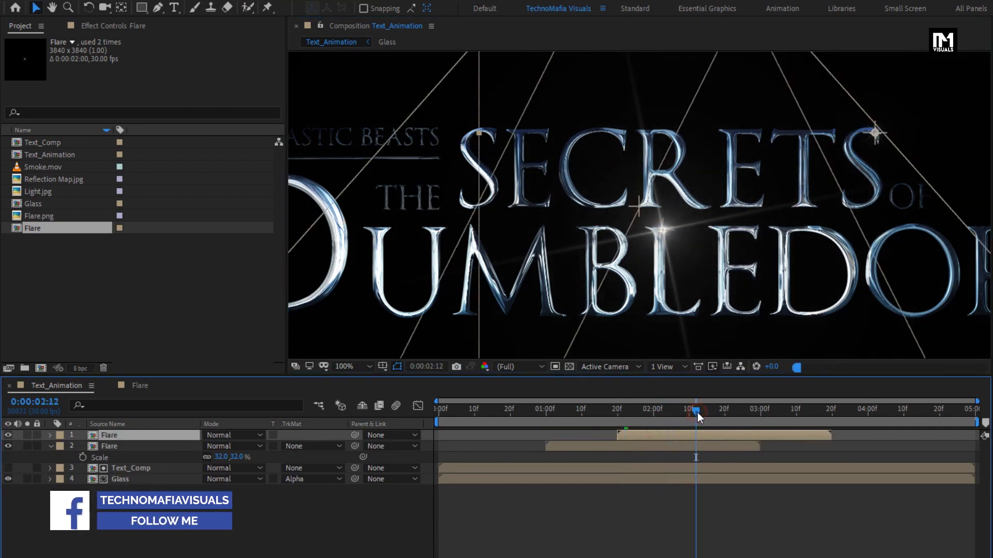
- Duplicate the newest Flare, place it on the lower left curve of the U in DUMBLEDORE, and start it at about 0:00:02:09
click(759, 408)
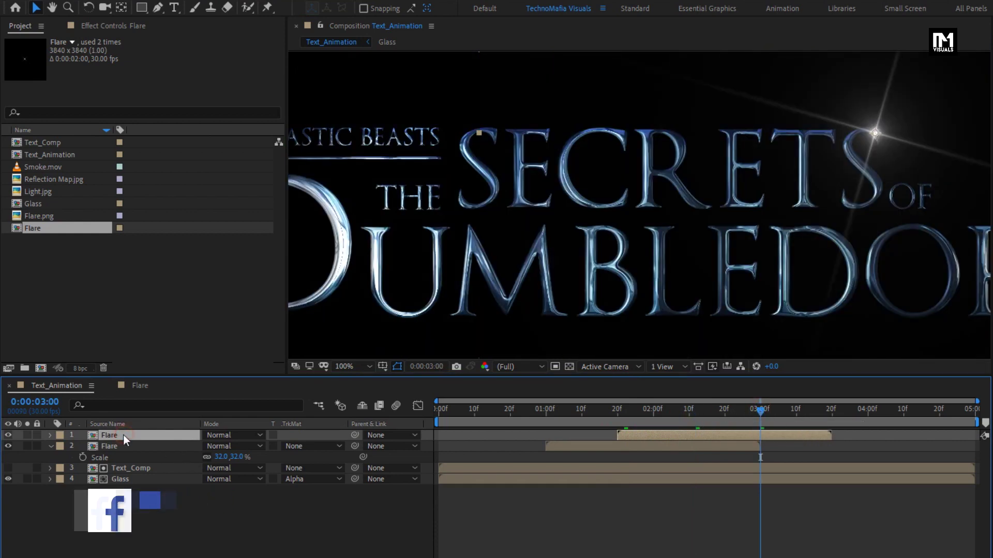
key(ctrl+d)
drag(886, 140, 357, 248)
drag(387, 295, 412, 339)
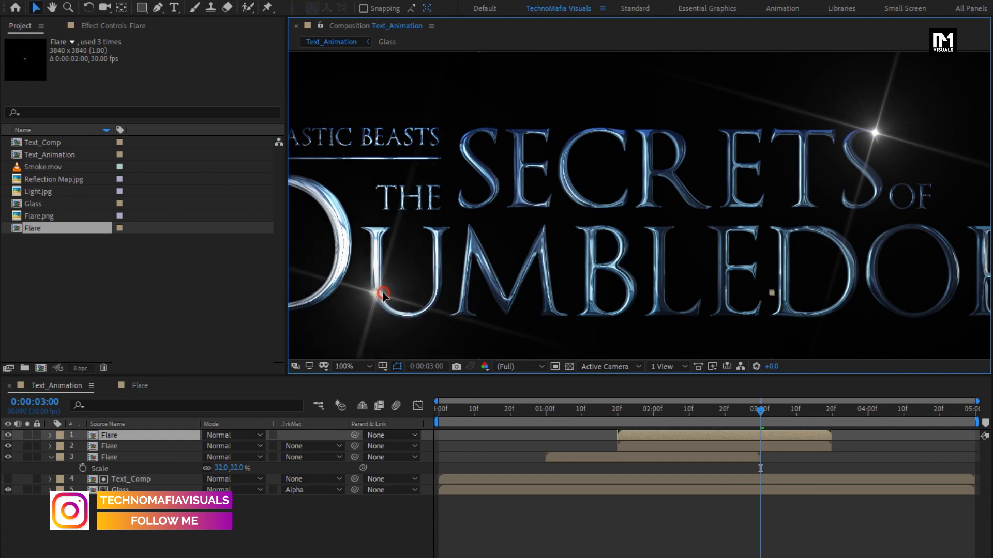
drag(644, 437, 711, 436)
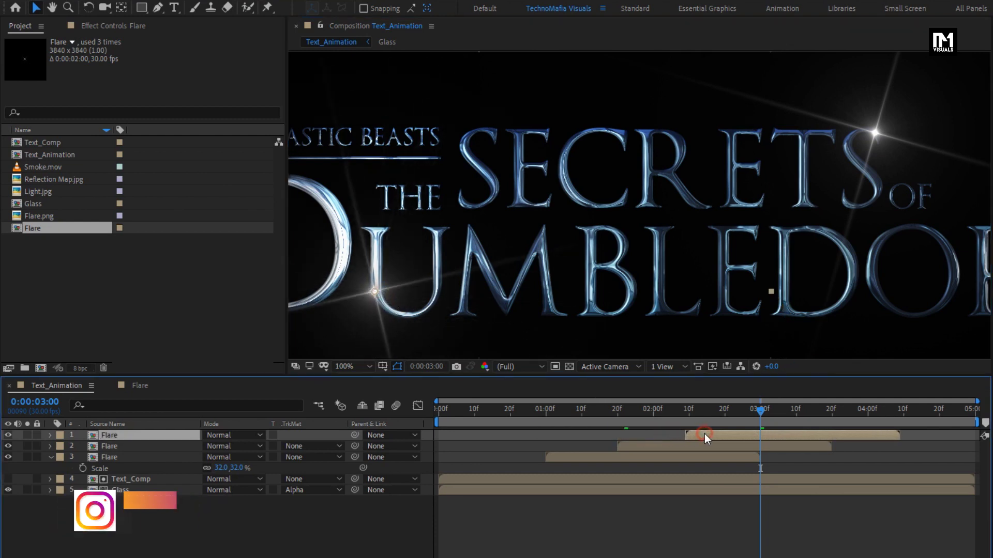
- Duplicate the newest Flare, place it at the top of the first E in SECRETS, and start it at about 0:00:02:27
key(ctrl+d)
drag(389, 310, 510, 129)
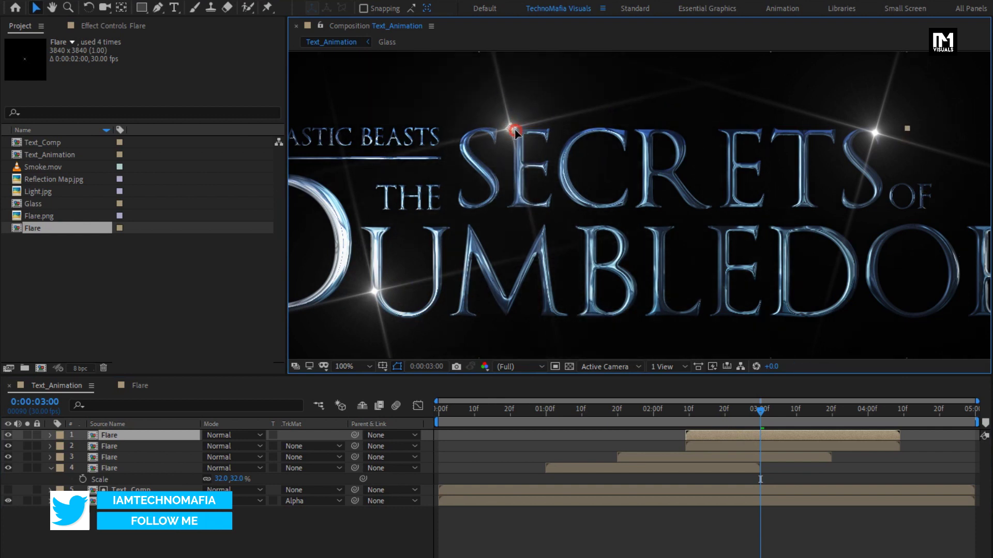
drag(745, 439, 810, 429)
- Duplicate the newest Flare, place it at the foot of the R in DUMBLEDORE, and start it at about 0:00:03:22
click(882, 411)
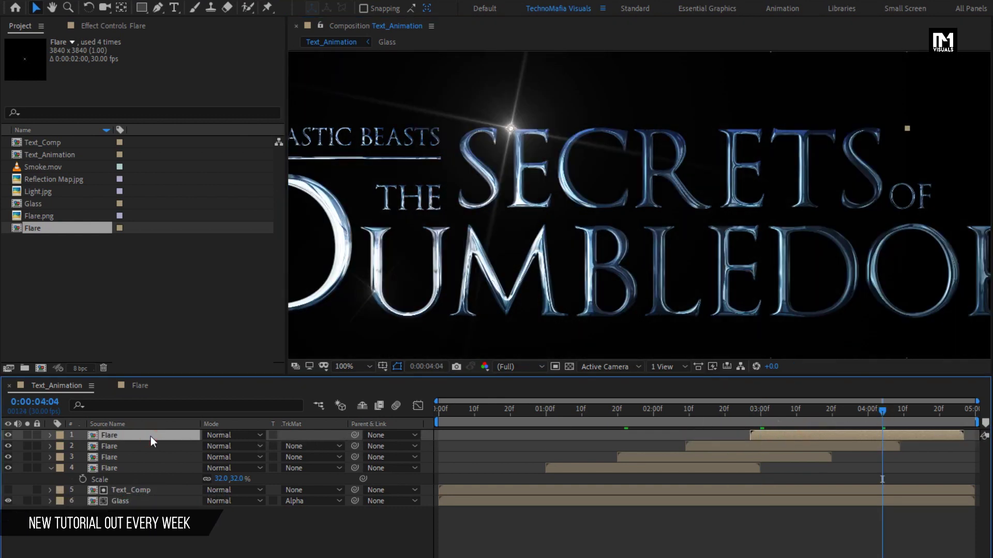
key(ctrl+d)
click(698, 212)
key(comma)
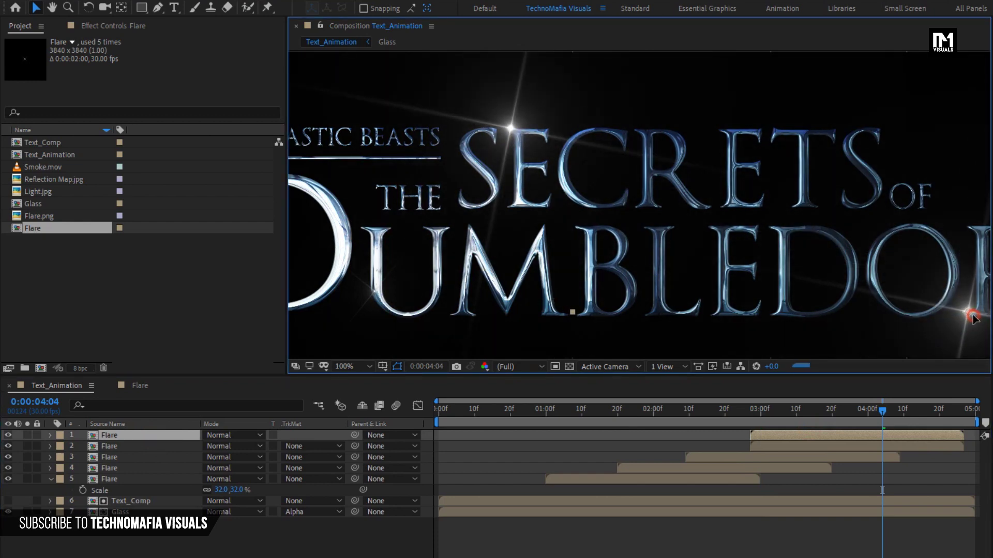
drag(830, 435, 917, 437)
click(935, 416)
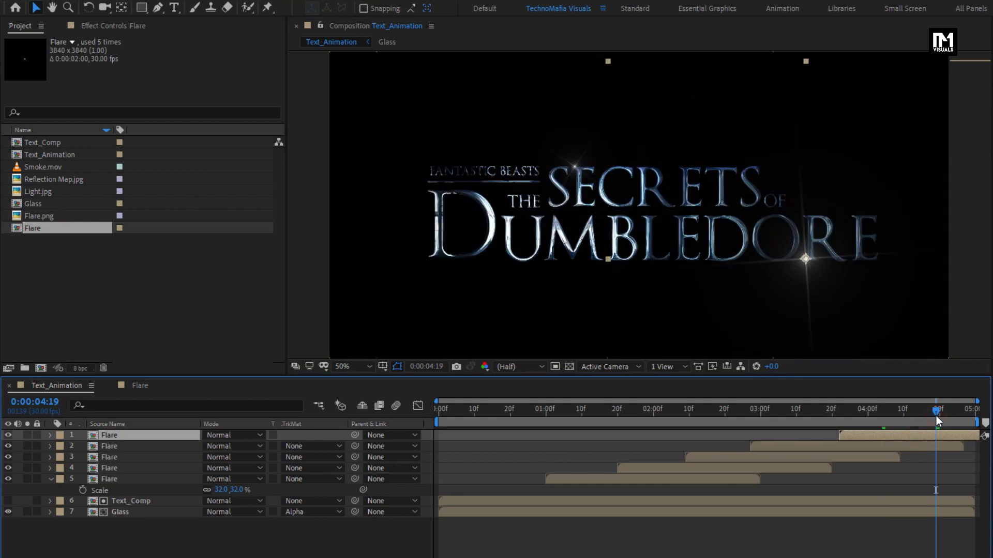
- Set the topmost Flare layer's Scale to 23% and collapse the expanded layer properties
key(s)
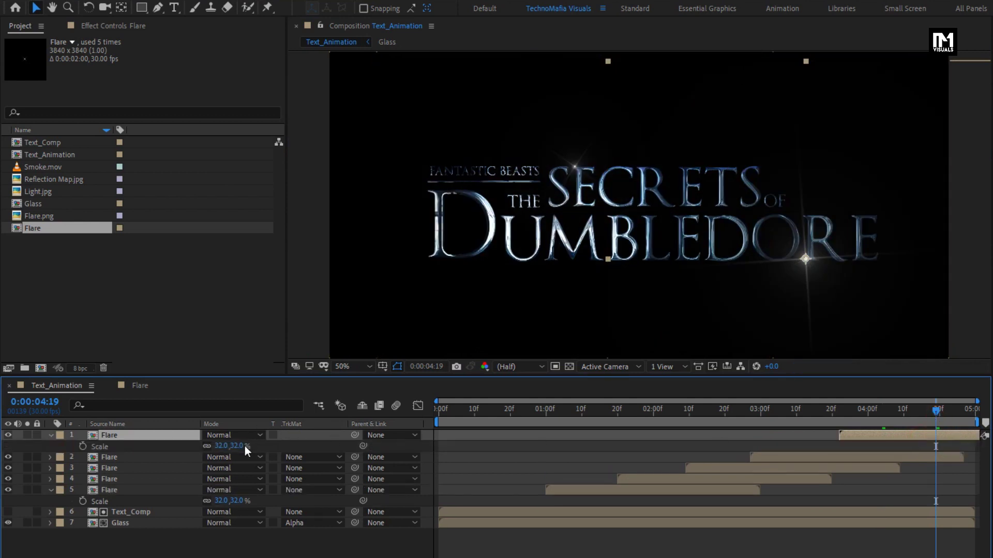
drag(239, 447, 237, 449)
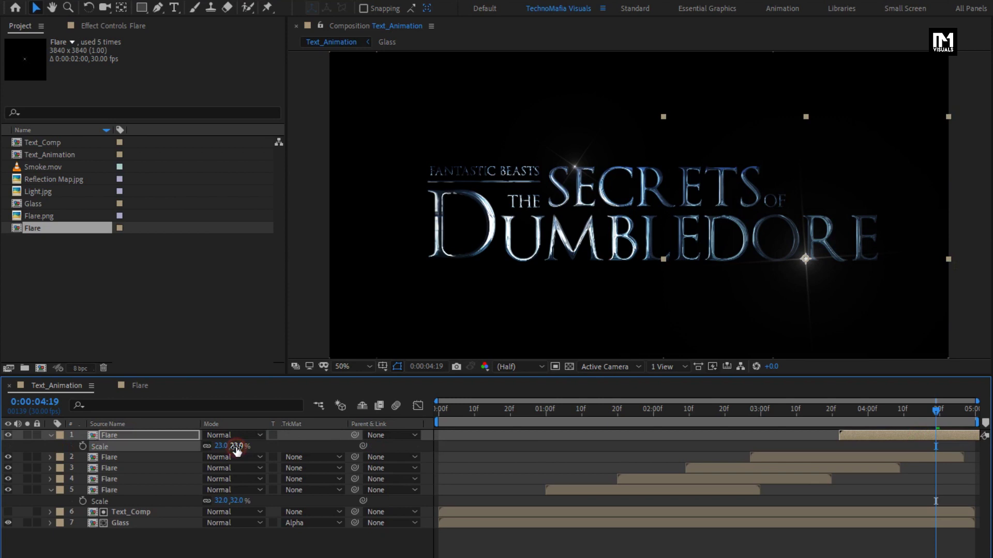
click(49, 436)
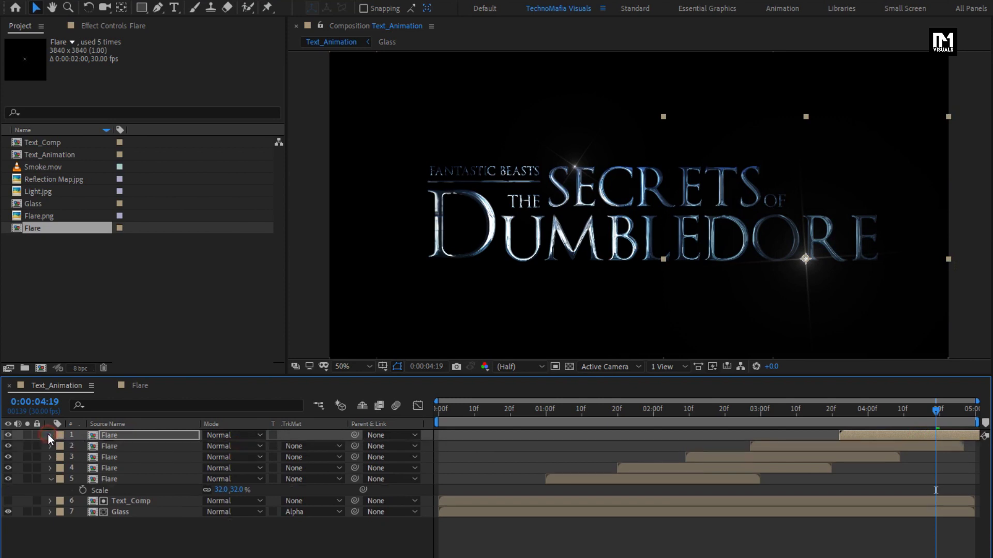
click(50, 479)
- Pre-compose all layers of Text_Animation into a new composition named Glass_Text_comp
click(107, 545)
drag(110, 550, 105, 436)
right_click(105, 437)
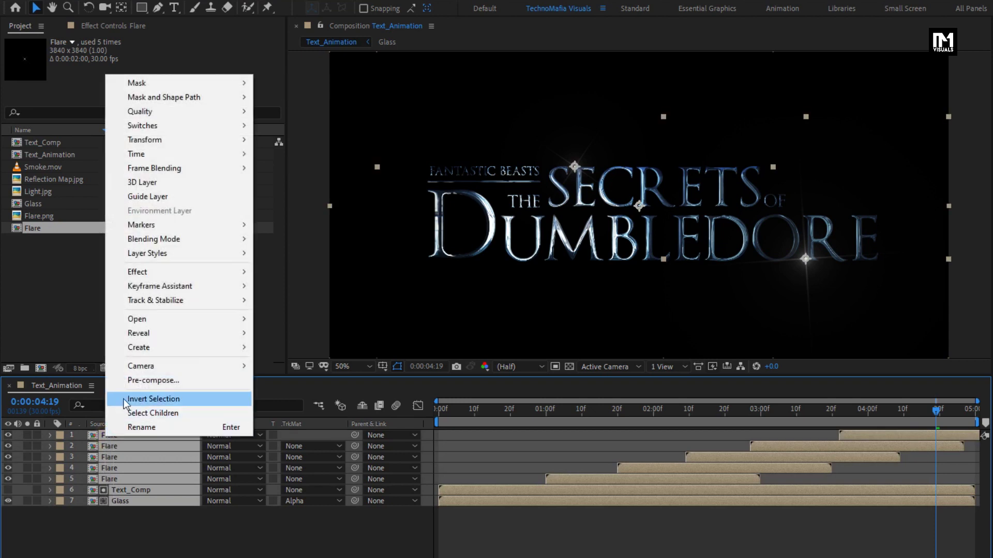
click(129, 381)
text(Glass Text_comp)
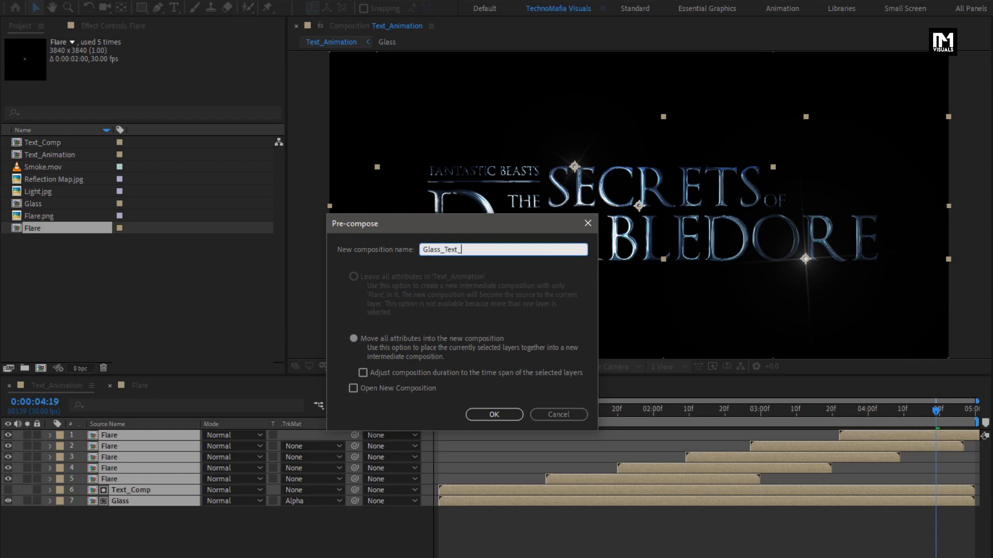
click(495, 414)
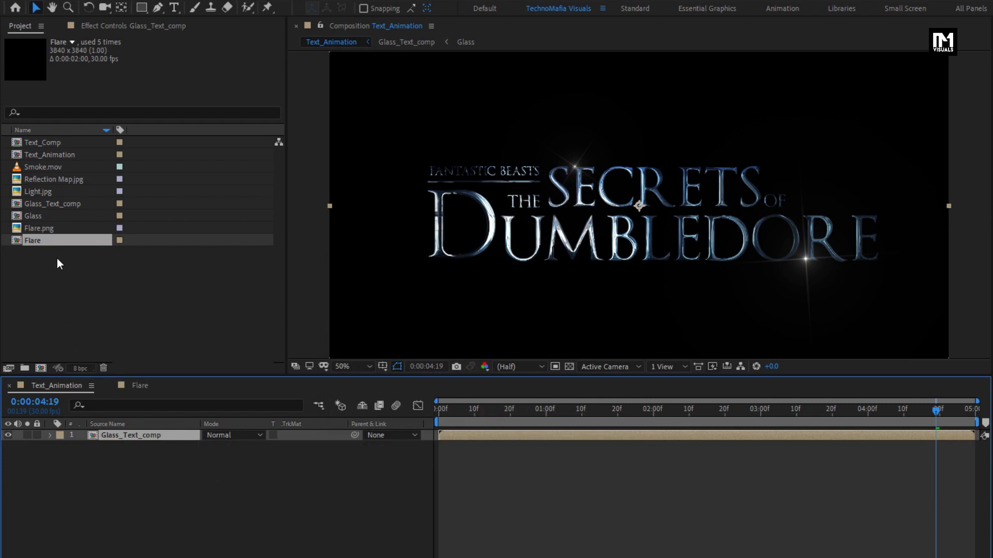
- Add Light.jpg as the bottom layer of Text_Animation and insert Smoke.mov between it and Glass_Text_comp
click(45, 193)
drag(44, 192, 164, 474)
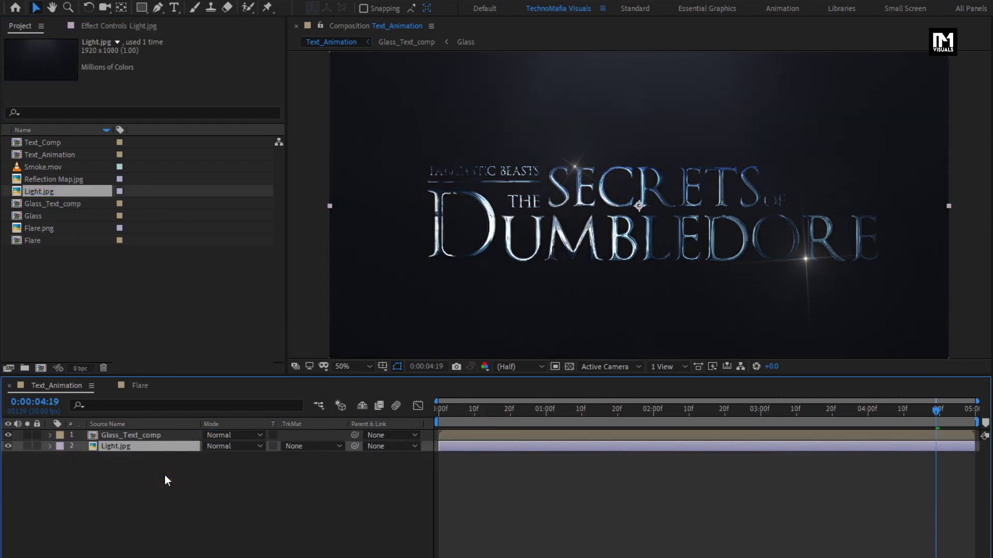
click(344, 367)
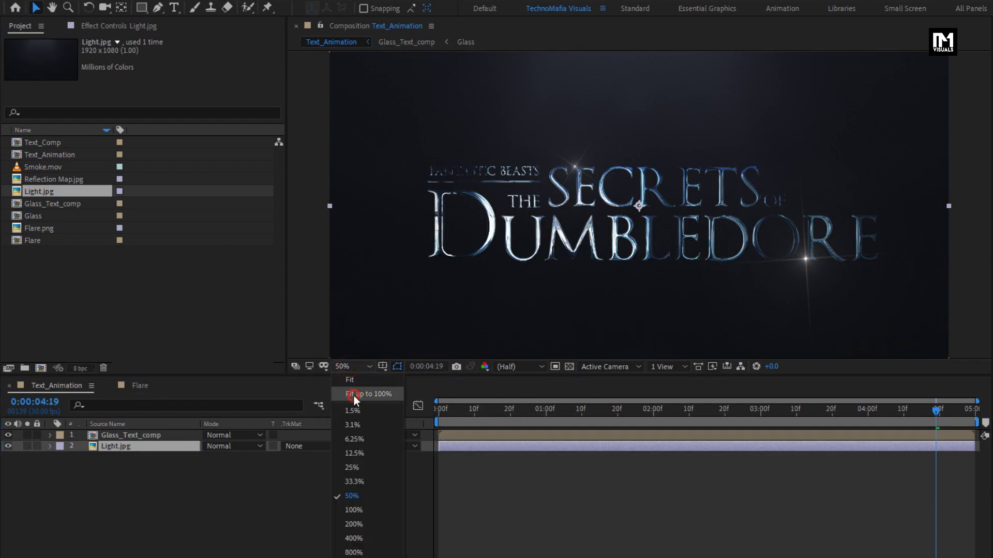
click(354, 395)
drag(42, 167, 130, 439)
- Animate Smoke.mov's Opacity with keyframes of 100% at 0:00:01:00 and 0% at the first frame, and preview the fade
key(t)
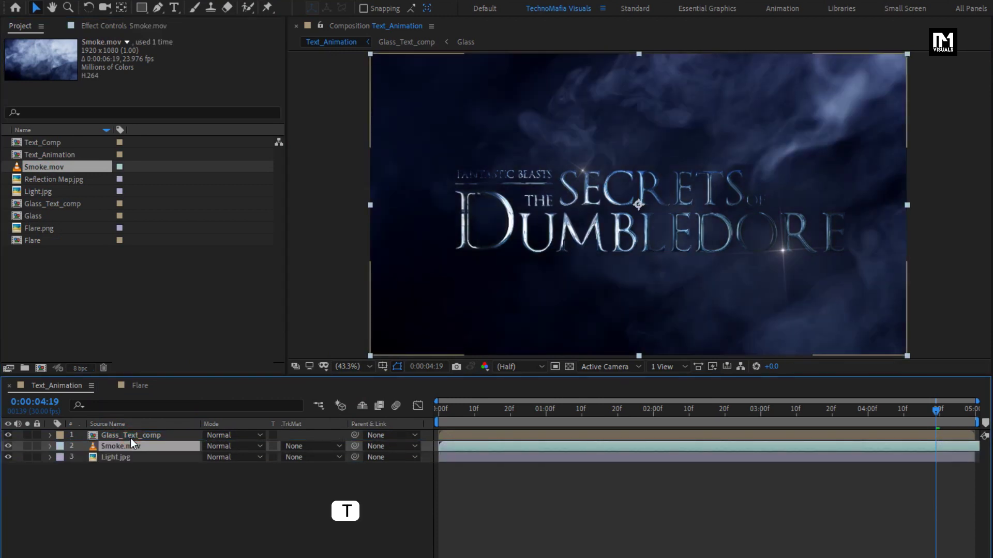
click(546, 418)
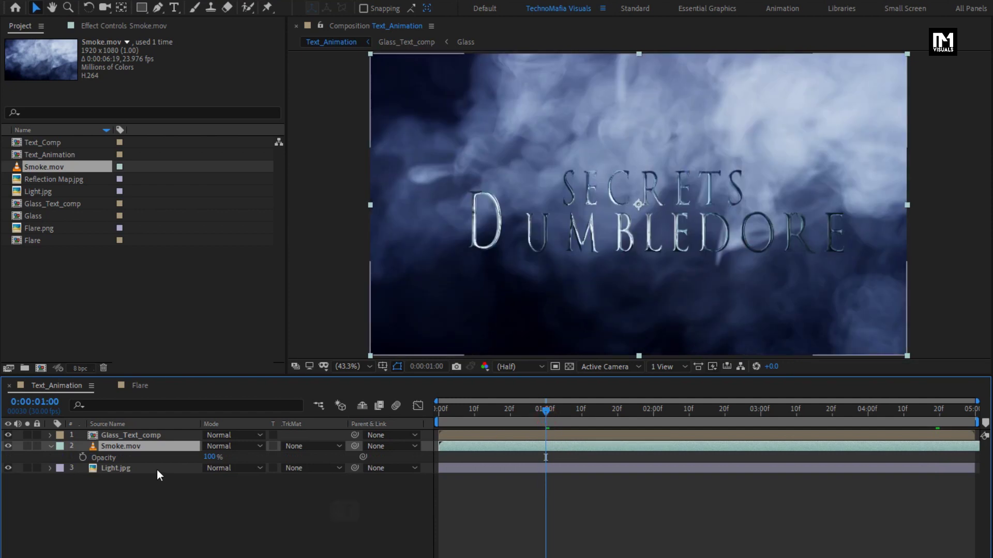
click(82, 457)
key(Home)
click(395, 411)
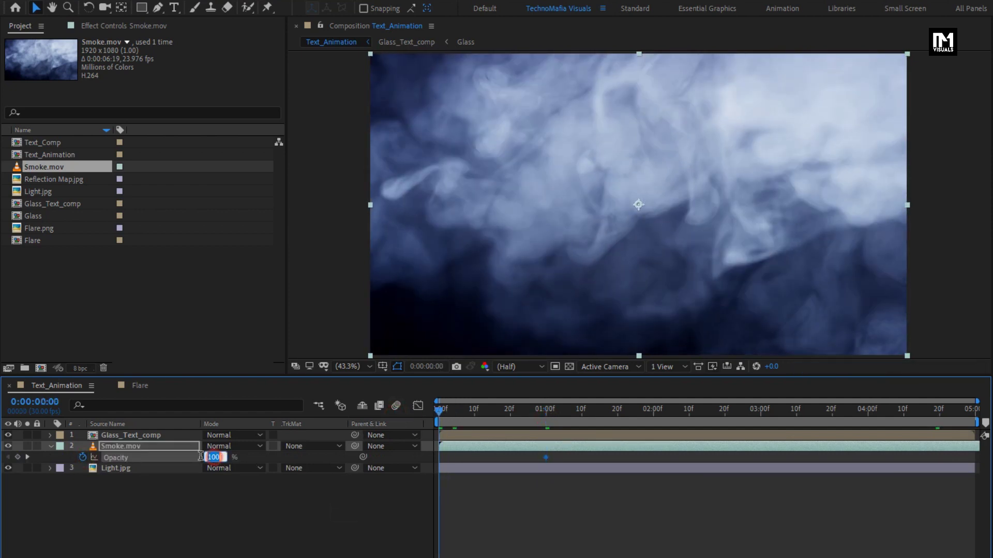
text(0)
key(Return)
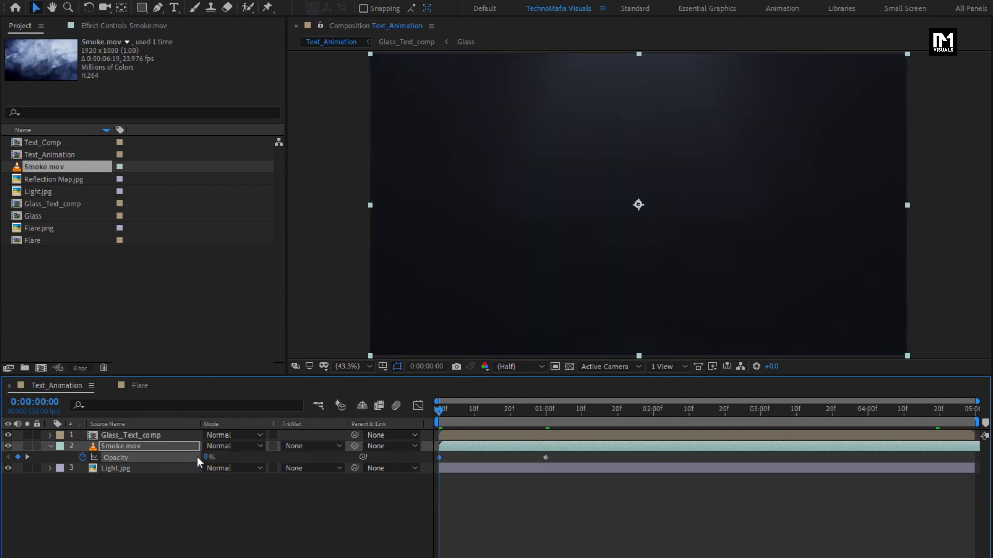
drag(445, 407, 563, 408)
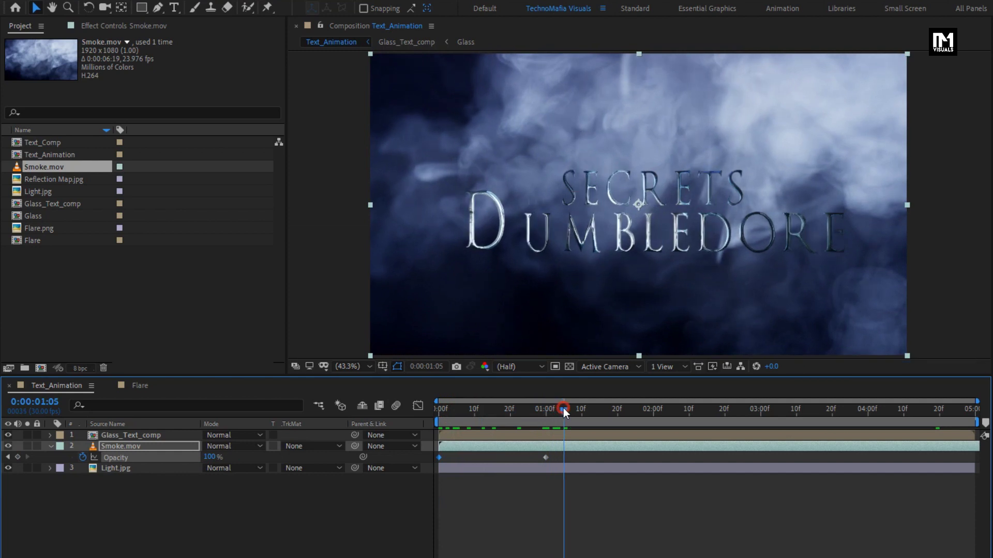
- Set the Smoke.mov layer's blending mode to Soft Light and collapse its properties
click(154, 448)
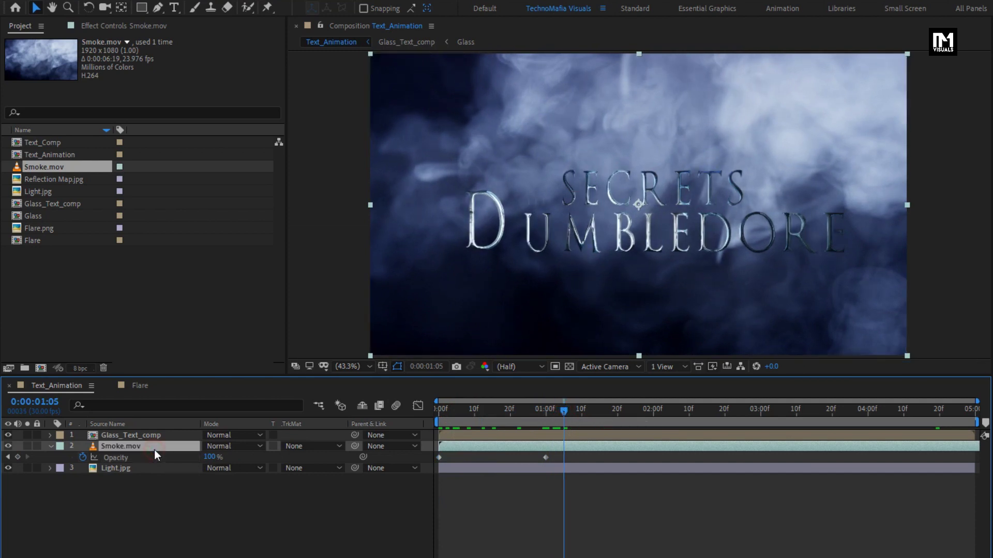
click(217, 448)
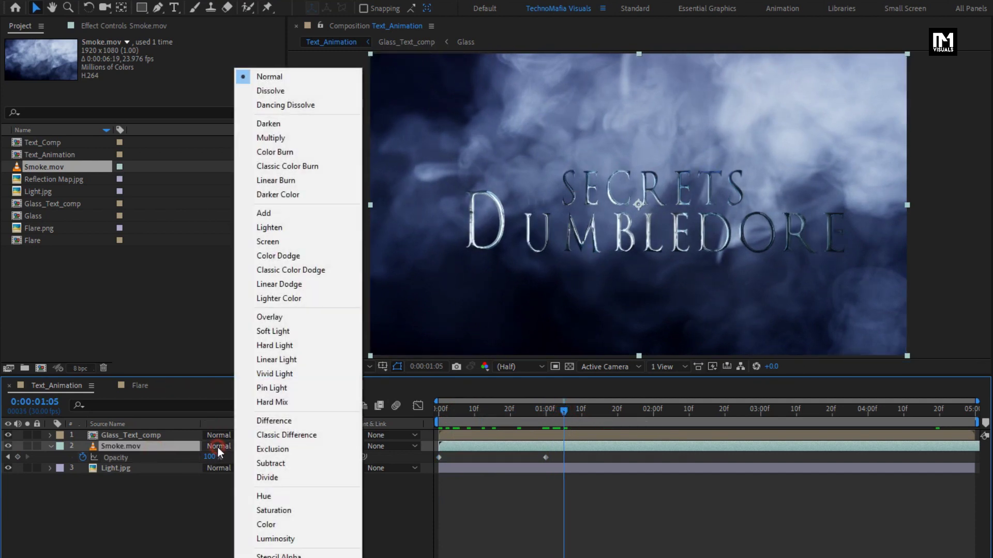
click(262, 331)
click(49, 446)
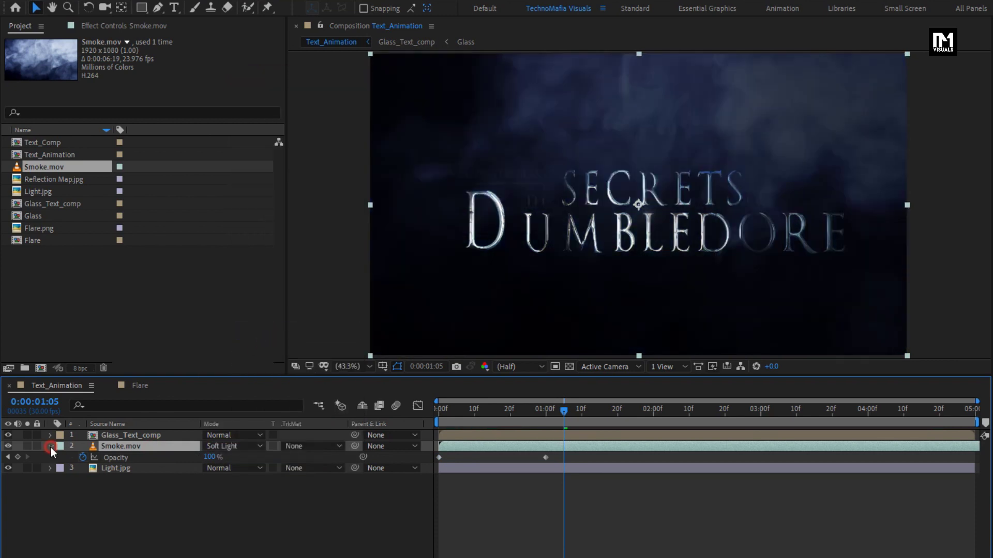
- Duplicate the Smoke.mov layer and set the upper copy's blending mode to Overlay
click(111, 448)
key(ctrl+d)
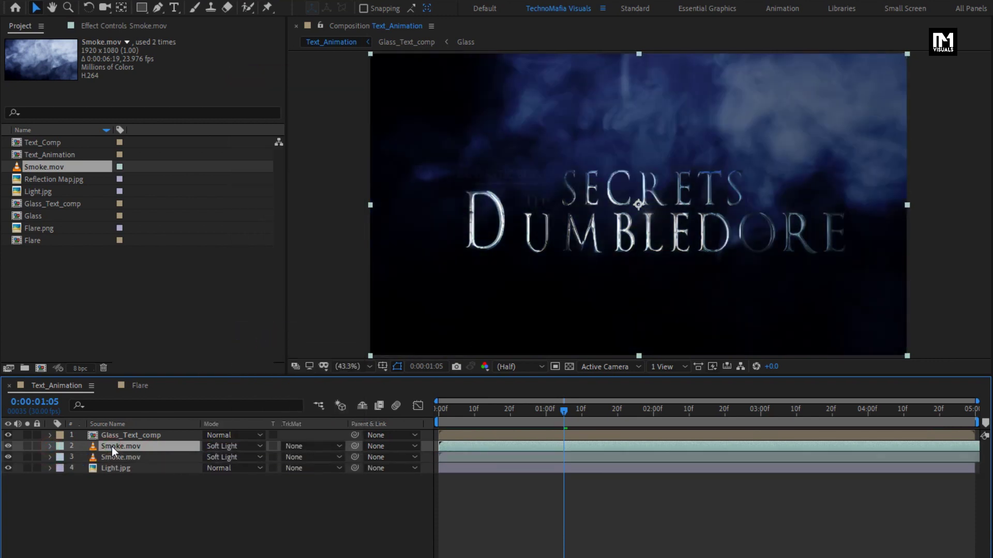
click(233, 445)
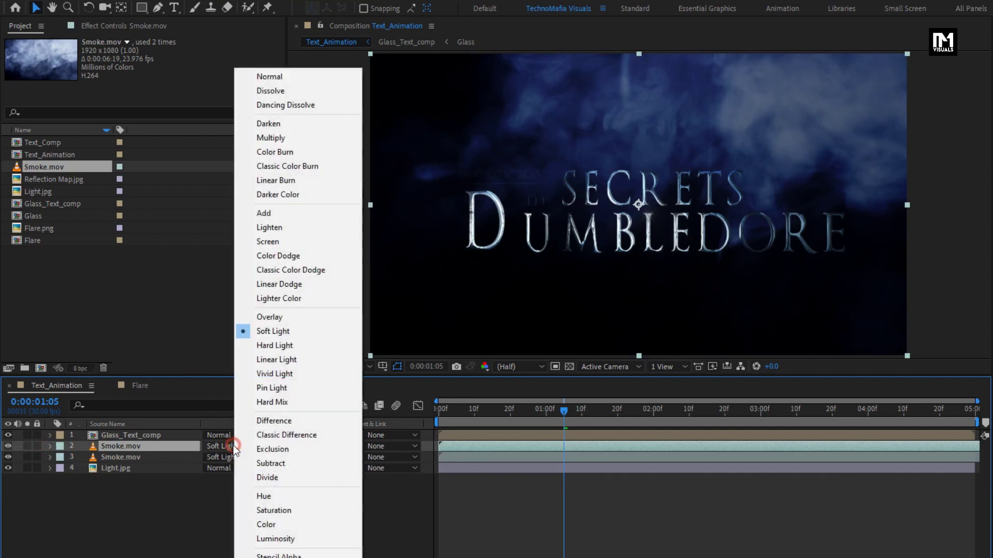
click(294, 318)
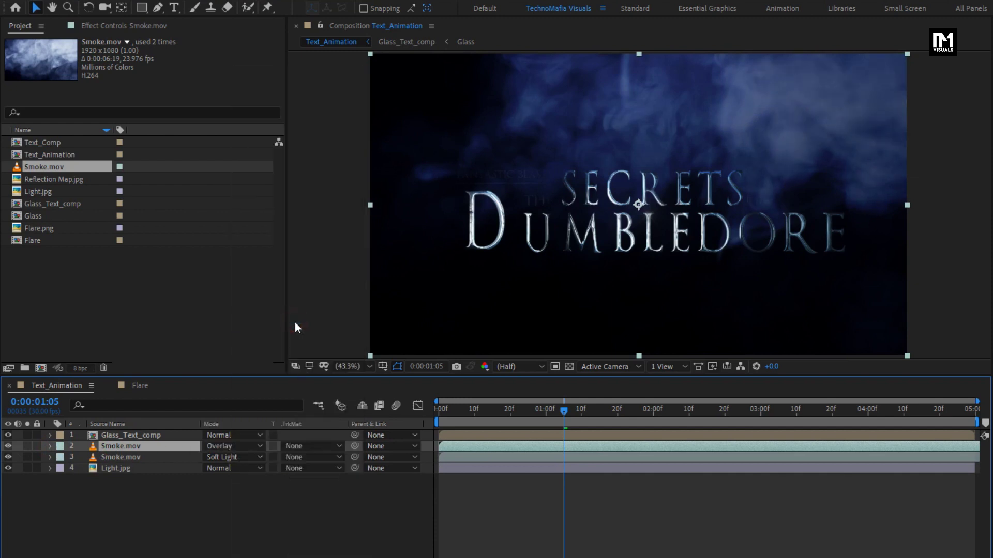
- Apply a Luma Matte from the upper Smoke.mov copy to the lower Smoke.mov layer and scrub through the result
click(146, 457)
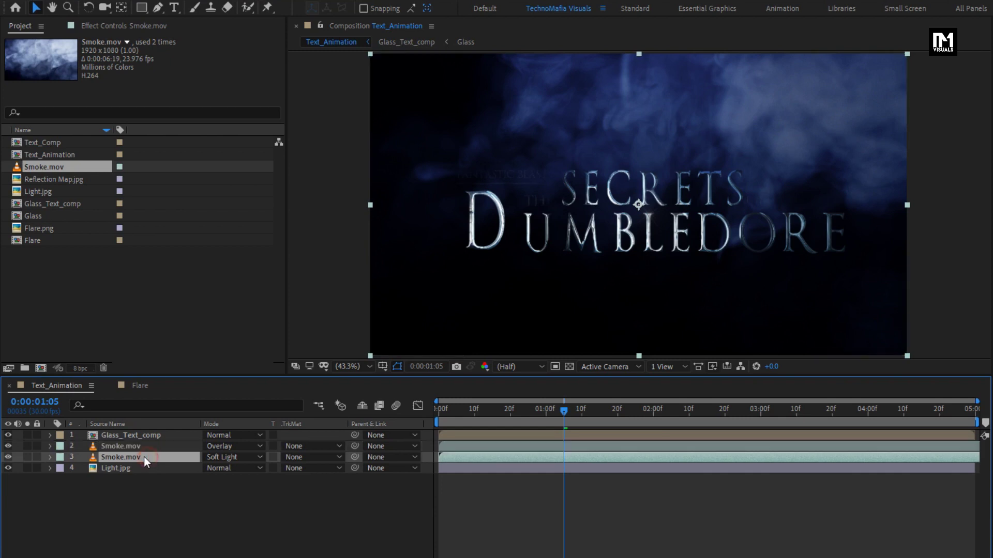
click(295, 457)
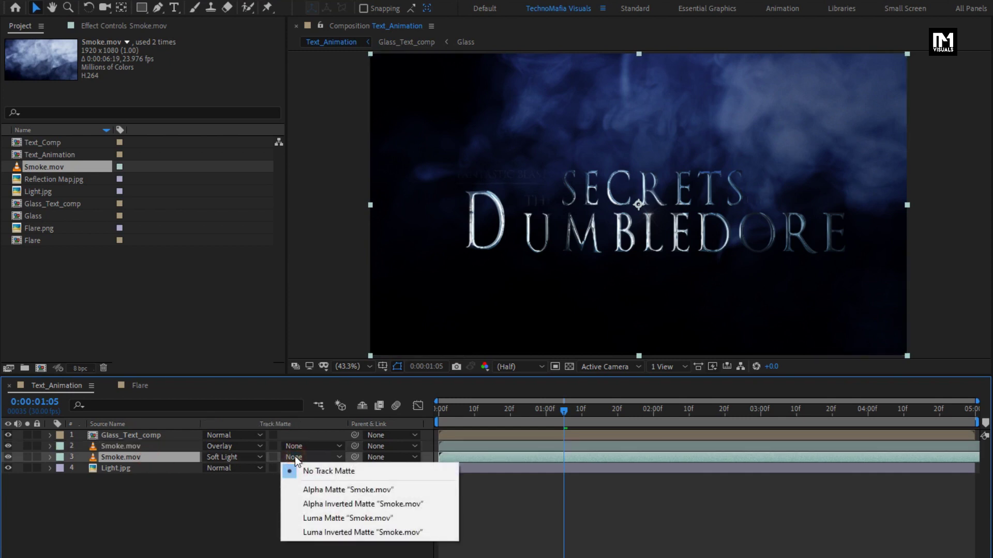
click(356, 517)
drag(451, 412, 665, 416)
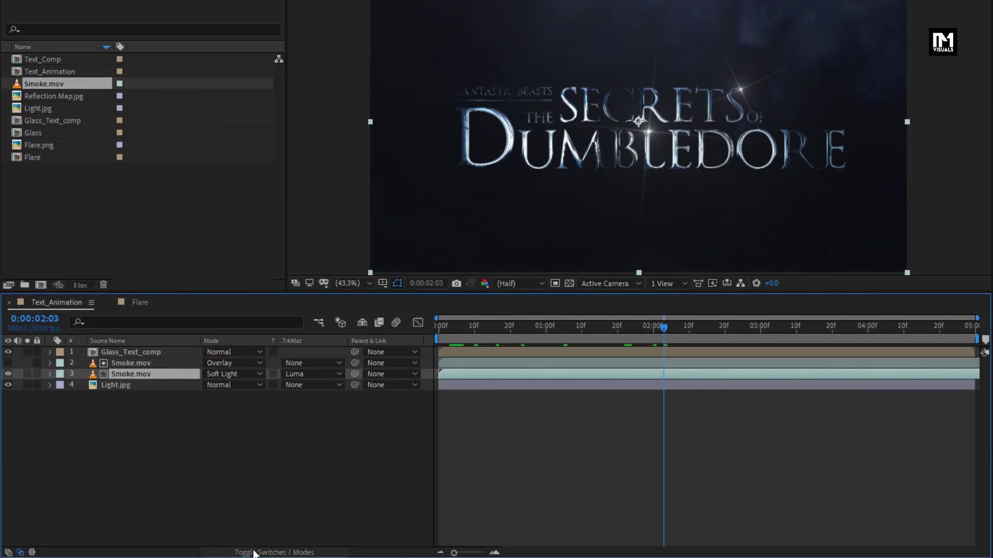
- Show the layer switches and make the Glass_Text_comp layer a 3D layer
click(254, 552)
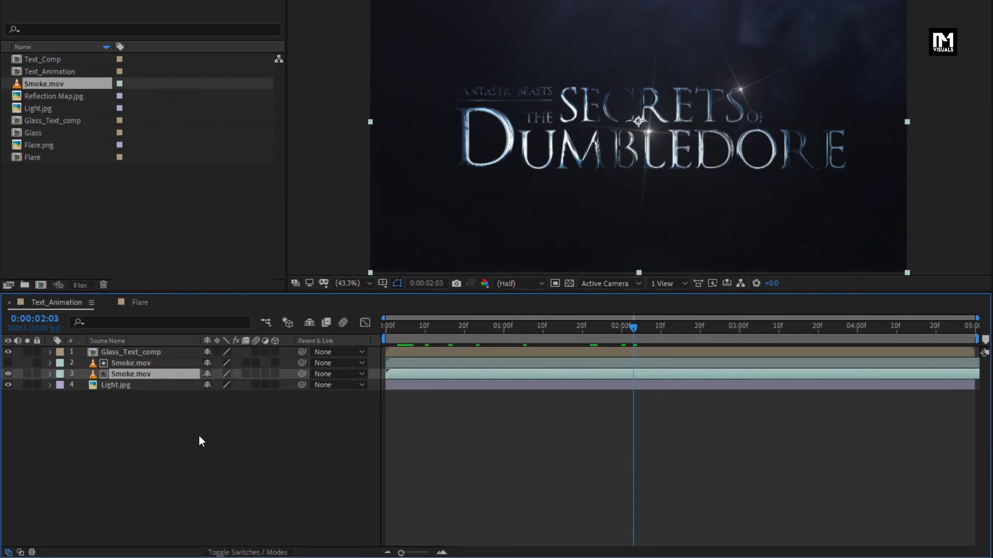
click(160, 355)
click(275, 353)
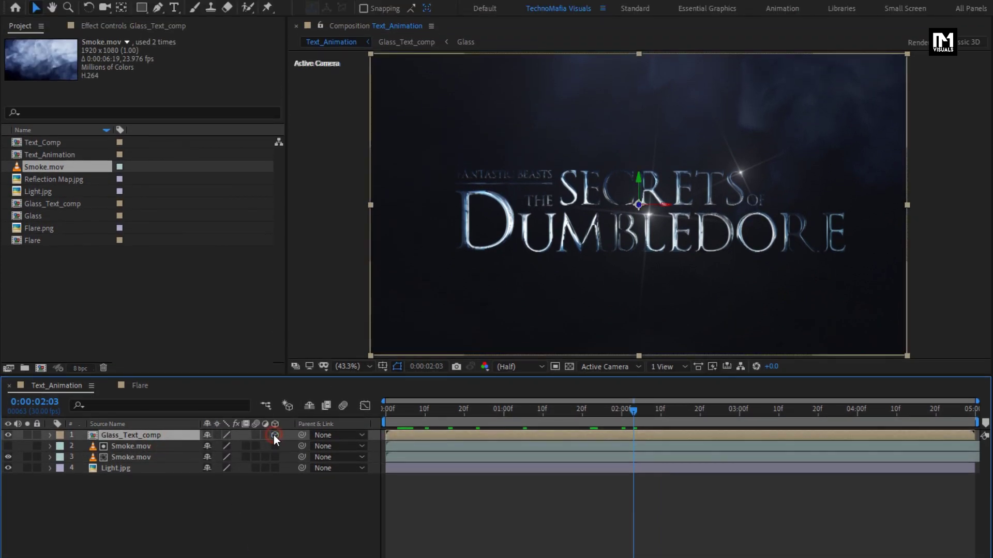
- Add a two-node camera with the 50mm preset to the Text_Animation composition
click(253, 515)
right_click(246, 517)
mouse_move(298, 376)
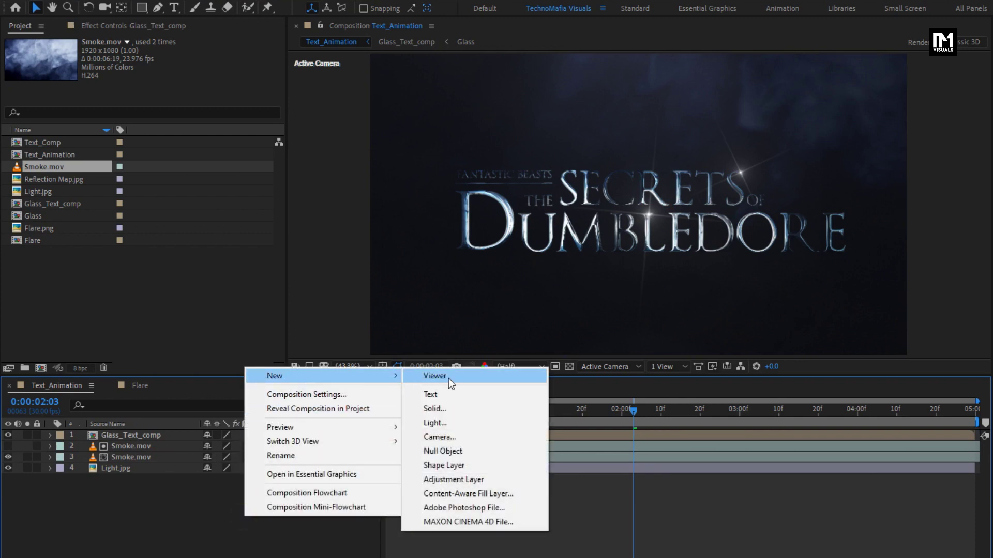
click(445, 437)
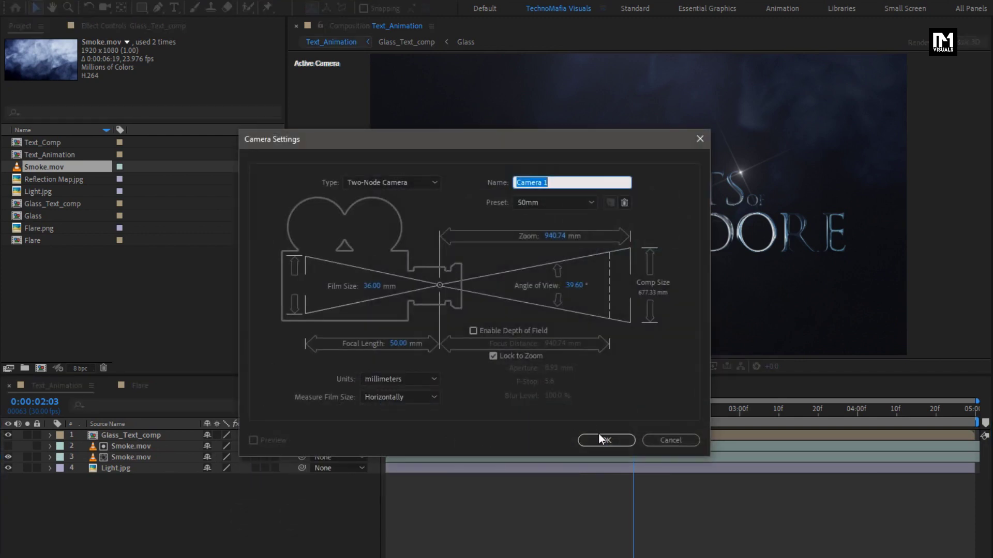
click(599, 437)
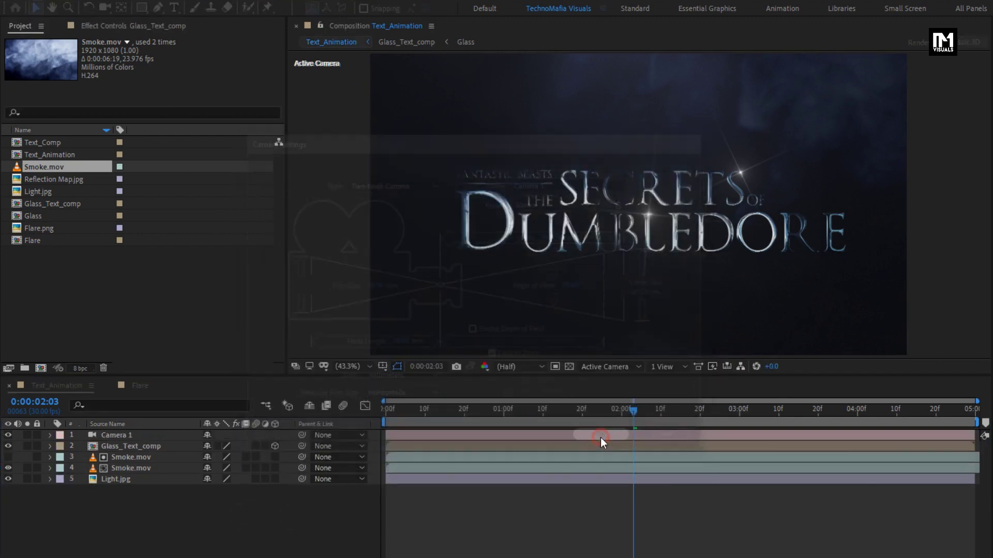
- Add a null object to the composition and make it a 3D layer
right_click(246, 518)
mouse_move(305, 377)
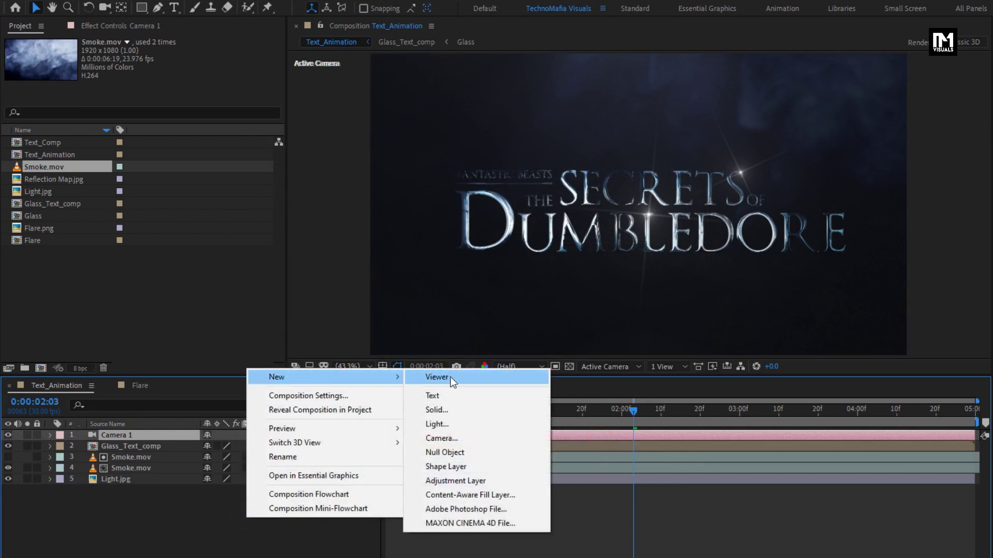
click(459, 452)
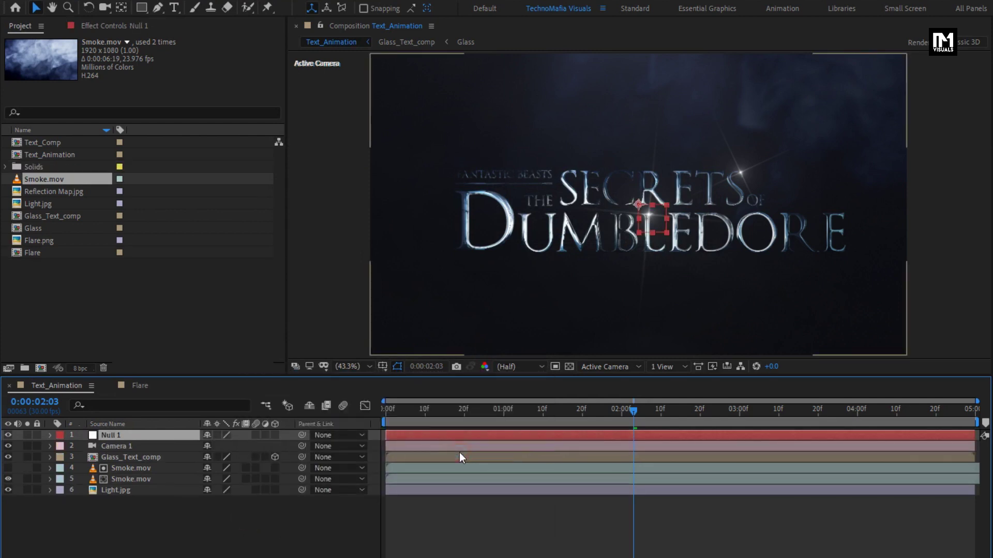
click(276, 433)
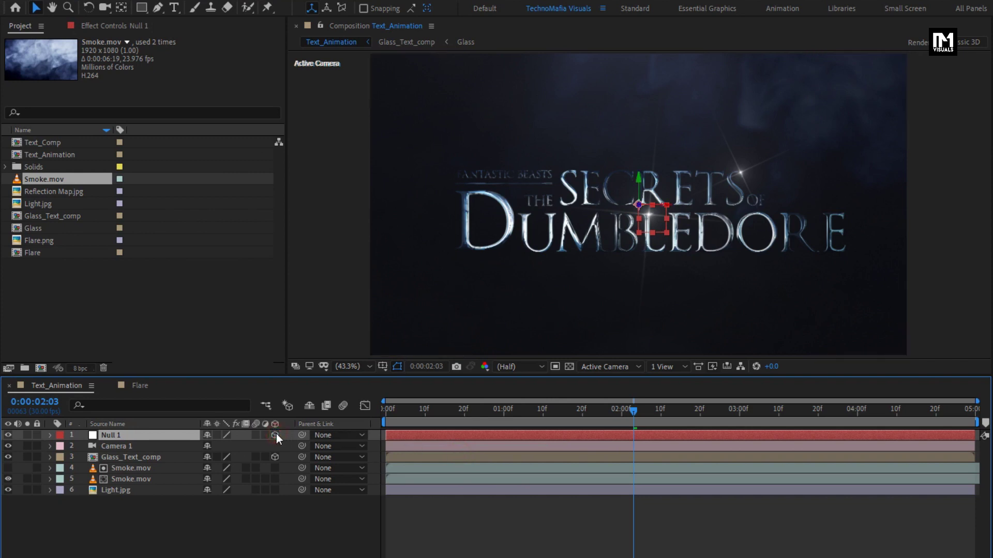
- Parent the Camera 1 layer to the Null 1 layer
click(135, 449)
click(337, 446)
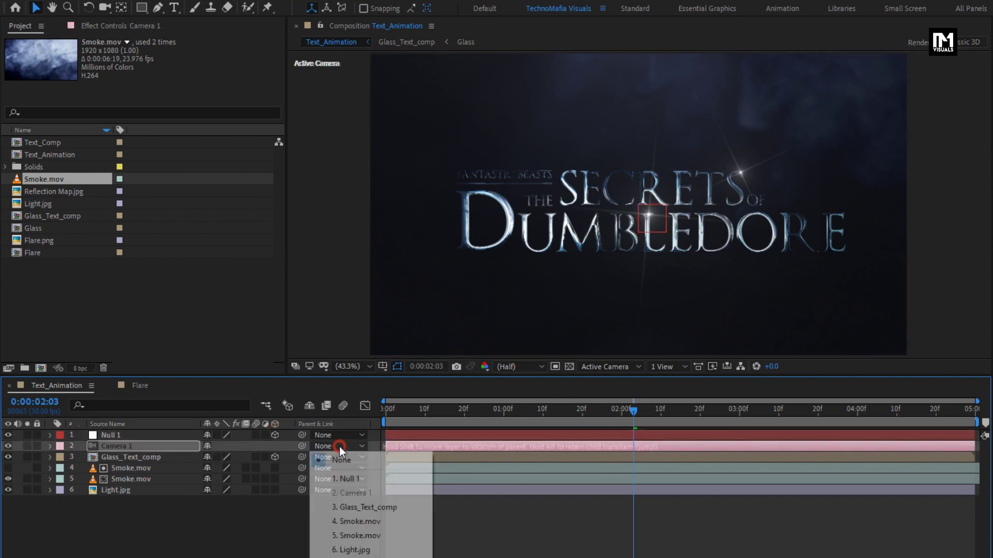
click(384, 477)
- Keyframe Null 1's Position at 0:00:04:29 with its Z value at about -333
key(p)
click(141, 436)
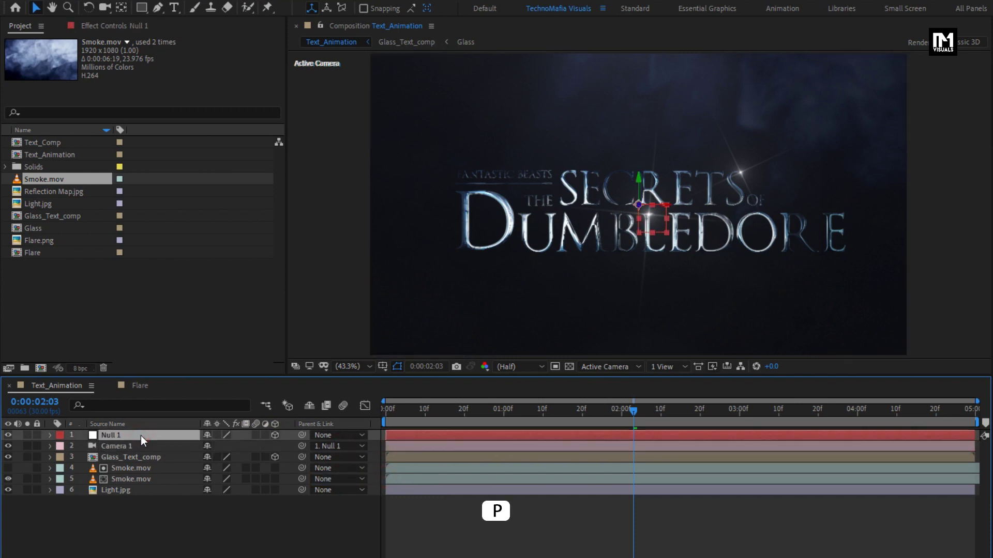
key(p)
drag(849, 420, 979, 418)
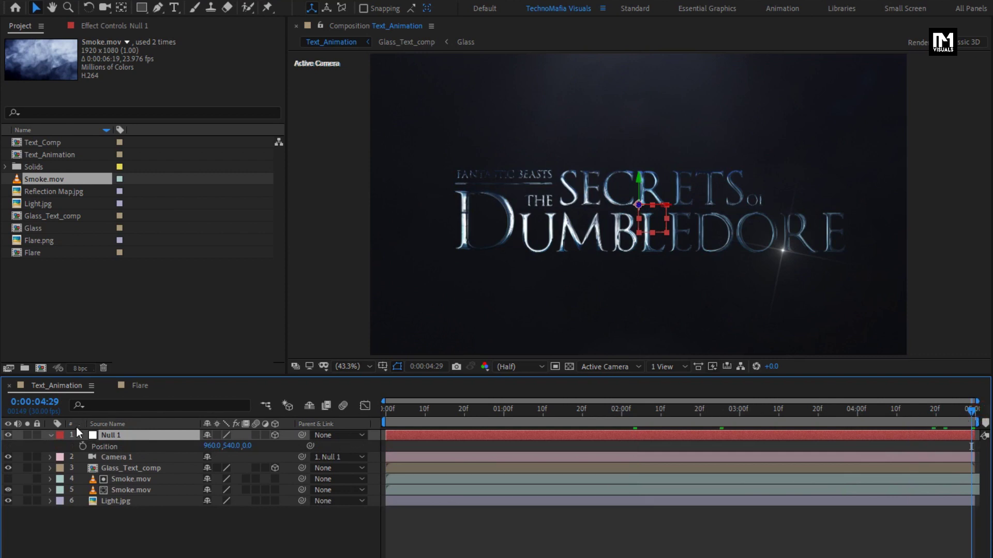
click(83, 446)
drag(238, 445, 37, 450)
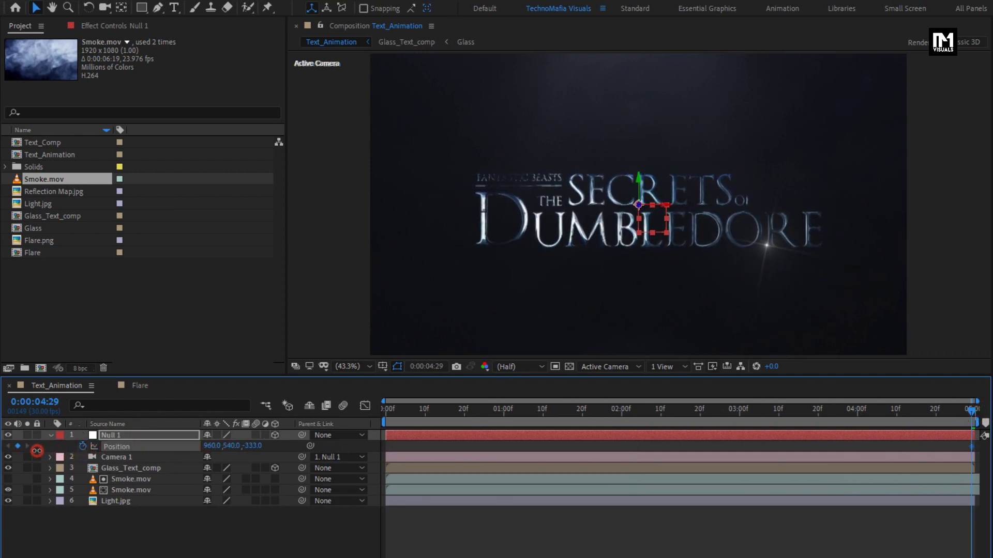
- Set Null 1's Z position to -2048 at 0:00:00:00 and preview the camera move
click(389, 411)
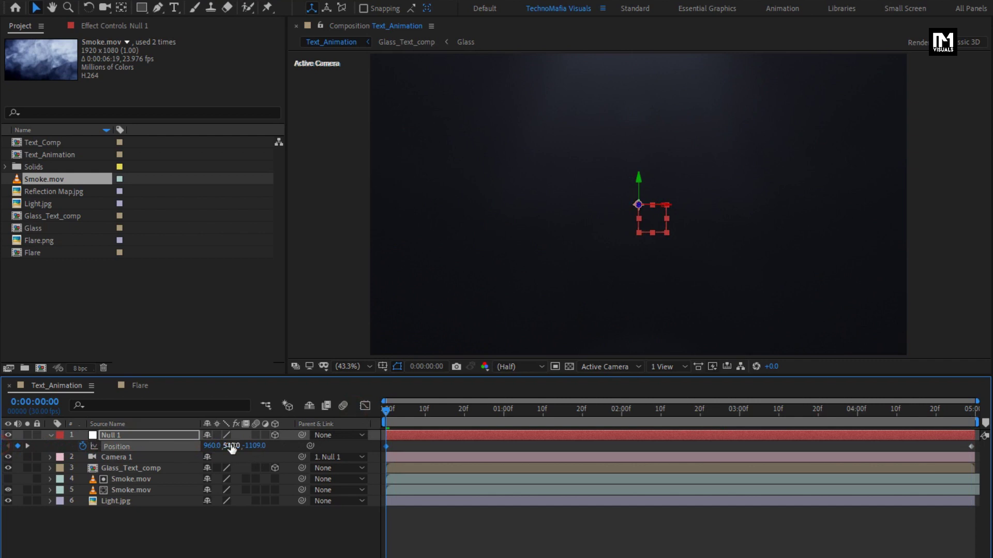
drag(256, 446, 151, 449)
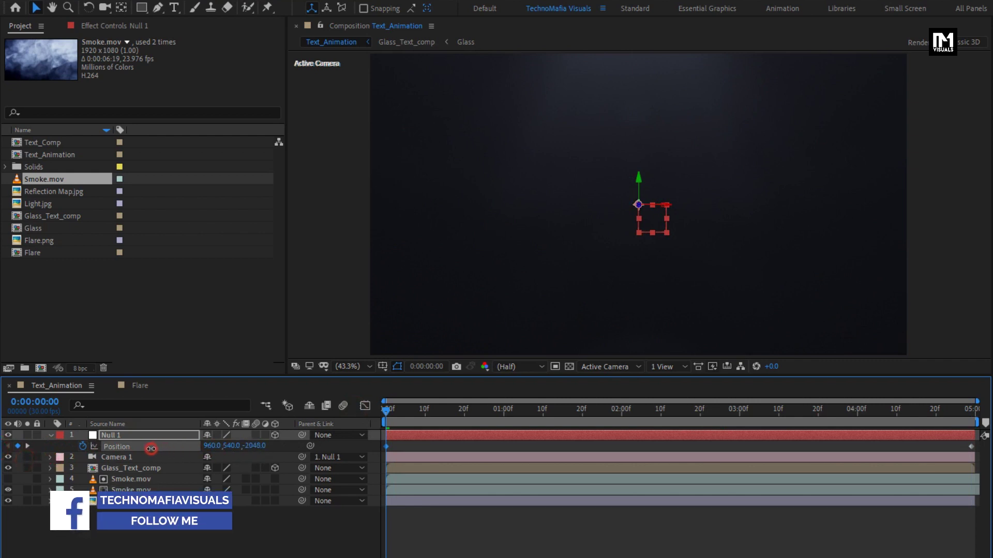
mouse_move(386, 413)
mouse_down()
mouse_move(670, 411)
mouse_move(383, 411)
mouse_up()
key(space)
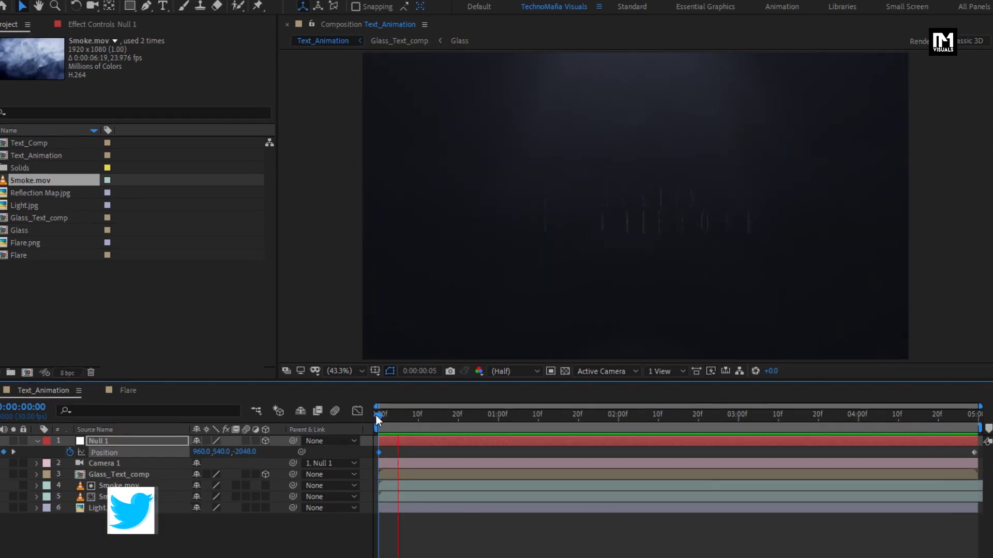